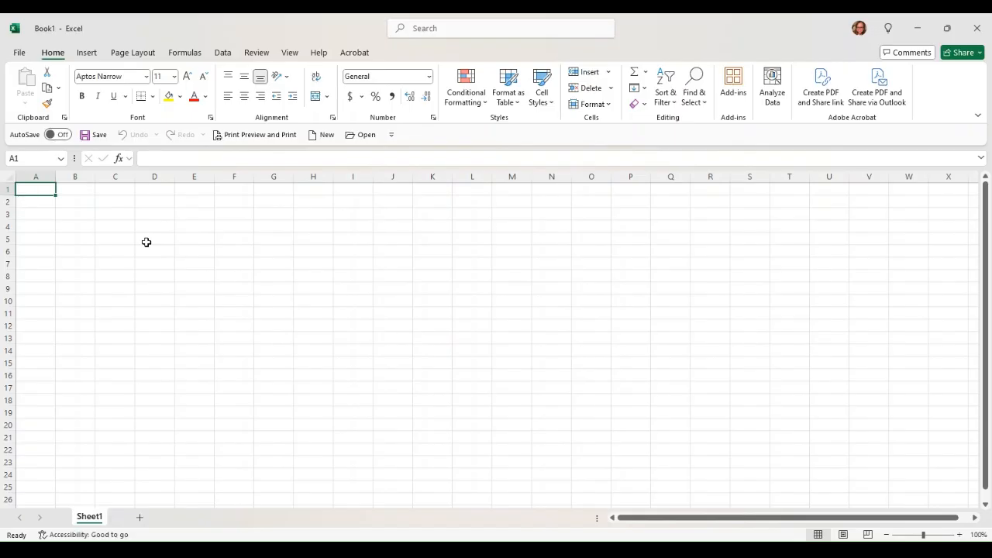
- Enter the headers Categories, Planned and Actual in A1, B1 and C1, then select them
{"action": "type", "text": "Categories"}
{"action": "key", "text": "Tab"}
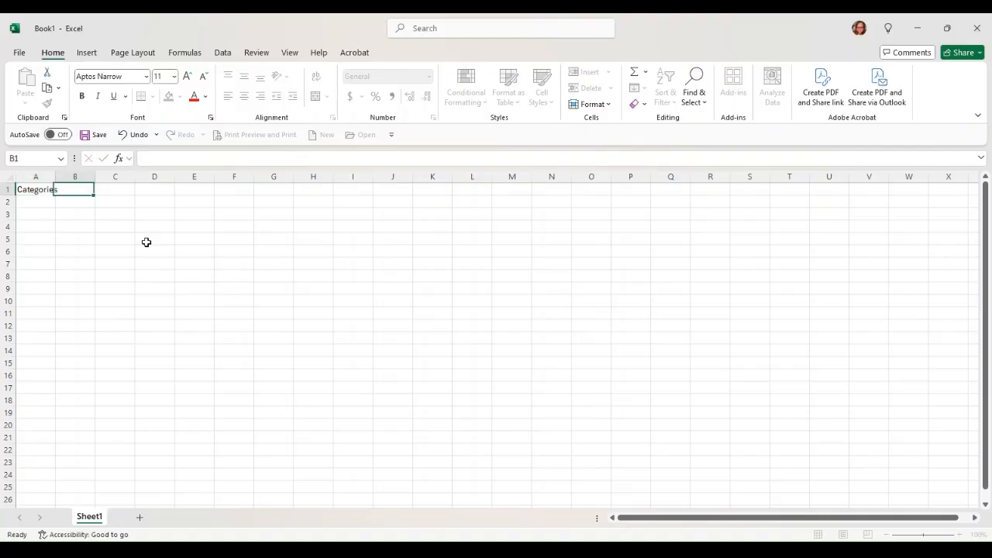
{"action": "type", "text": "Planned"}
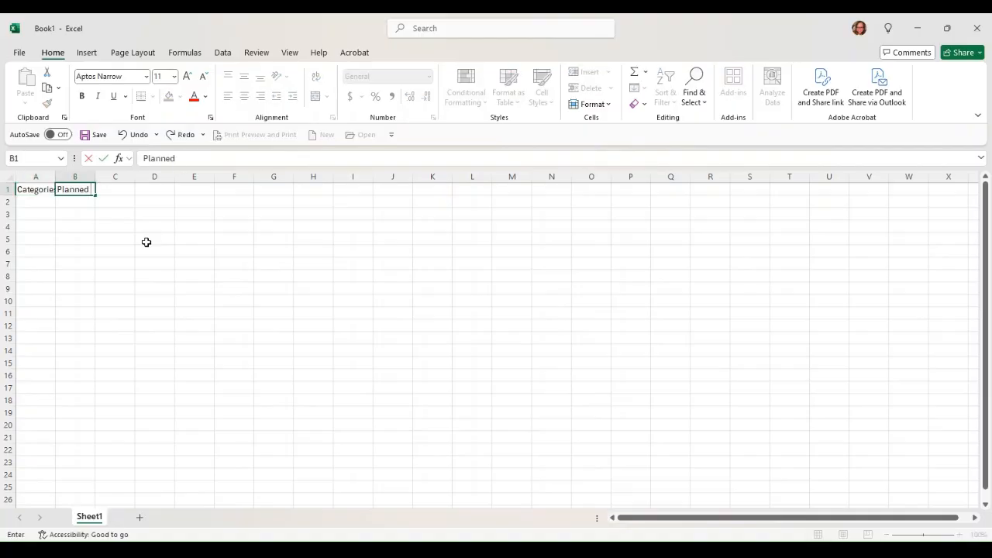
{"action": "key", "text": "Tab"}
{"action": "type", "text": "Actual"}
{"action": "key", "text": "Tab"}
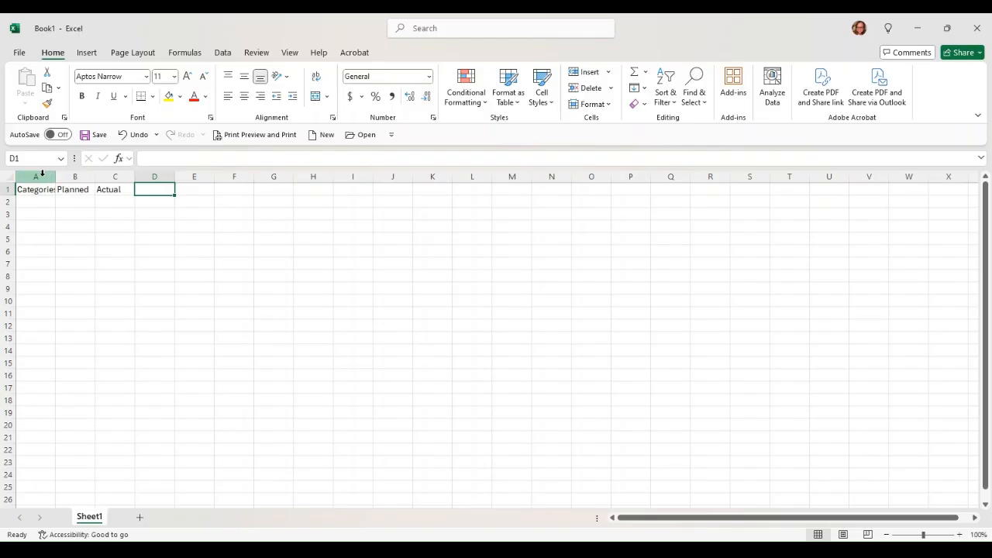
{"action": "left_click_drag", "start_coordinate": [35, 189], "coordinate": [111, 189]}
- Make the A1:C1 headers bold and underlined, then go to A2
{"action": "key", "text": "ctrl+b"}
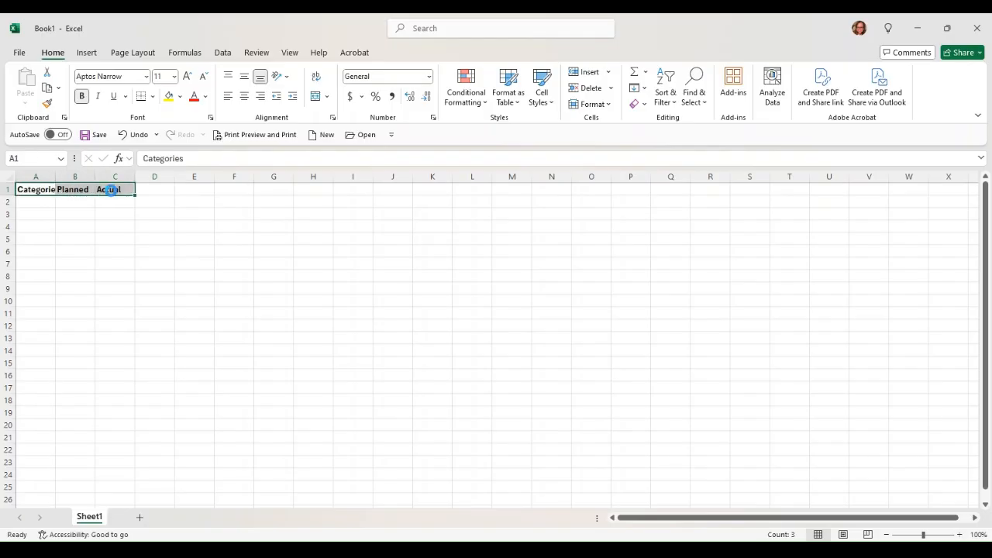
{"action": "key", "text": "ctrl+u"}
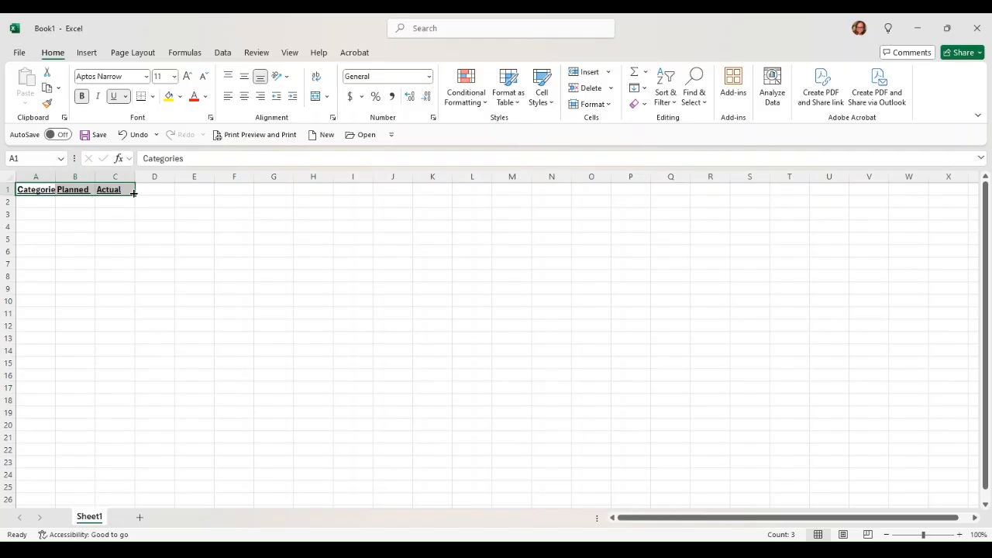
{"action": "left_click", "coordinate": [41, 201]}
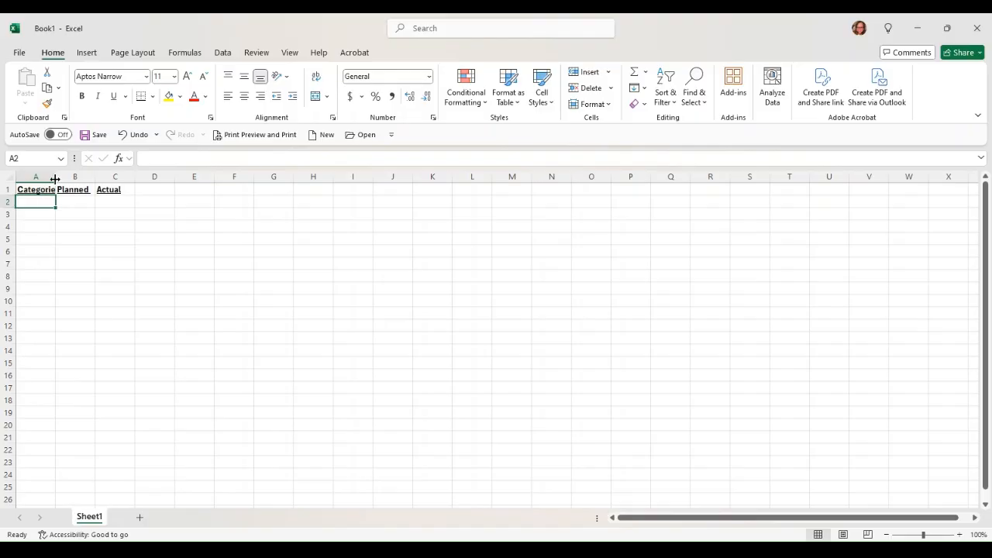
- Autofit columns A and B and enter an italic 'Income' label in A2
{"action": "double_click", "coordinate": [56, 176]}
{"action": "double_click", "coordinate": [103, 177]}
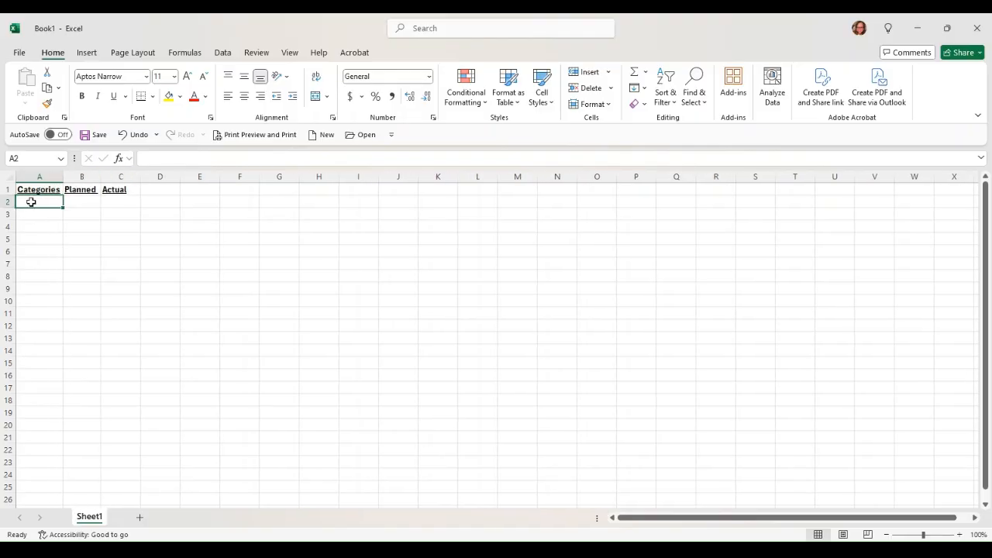
{"action": "type", "text": "Income"}
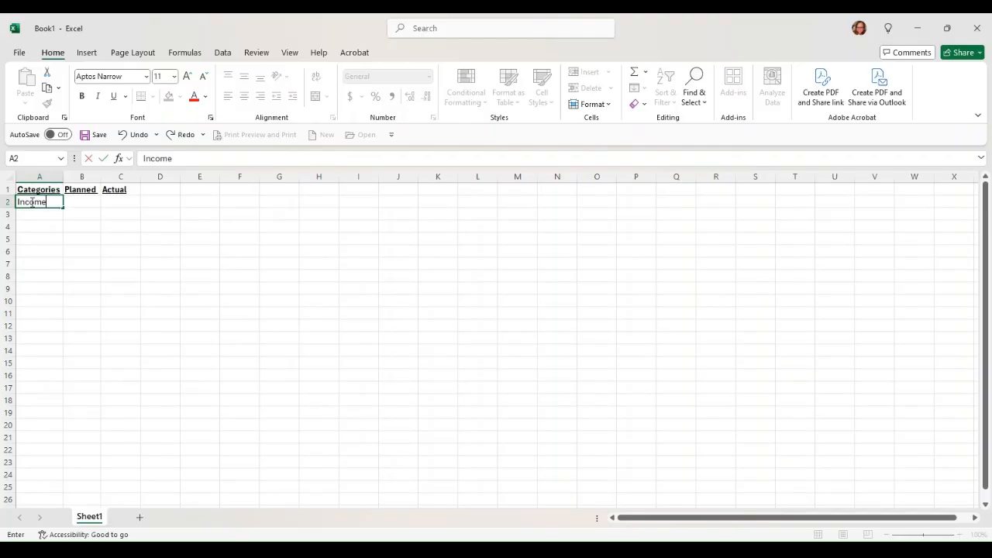
{"action": "key", "text": "ctrl+i"}
{"action": "key", "text": "ctrl+Return"}
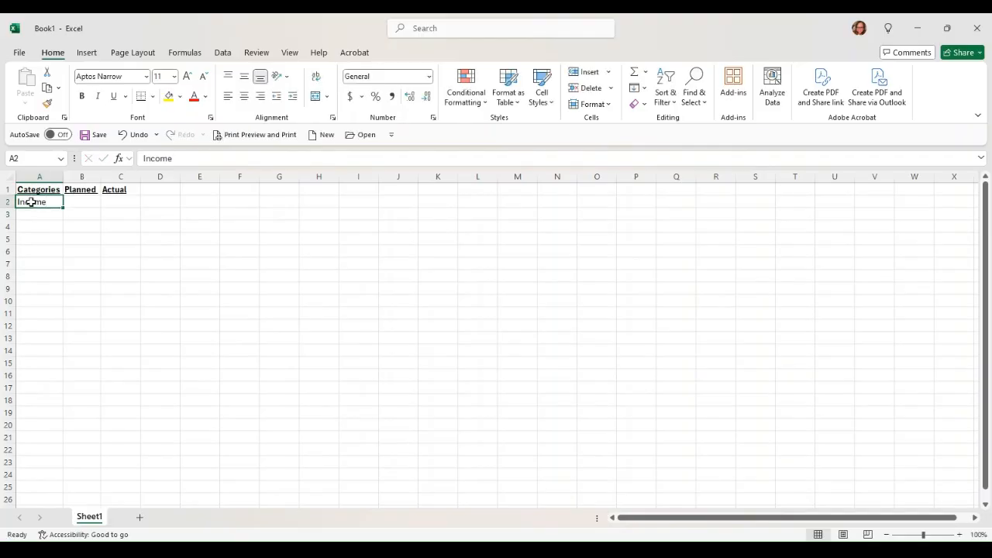
{"action": "key", "text": "ctrl+i"}
{"action": "key", "text": "Return"}
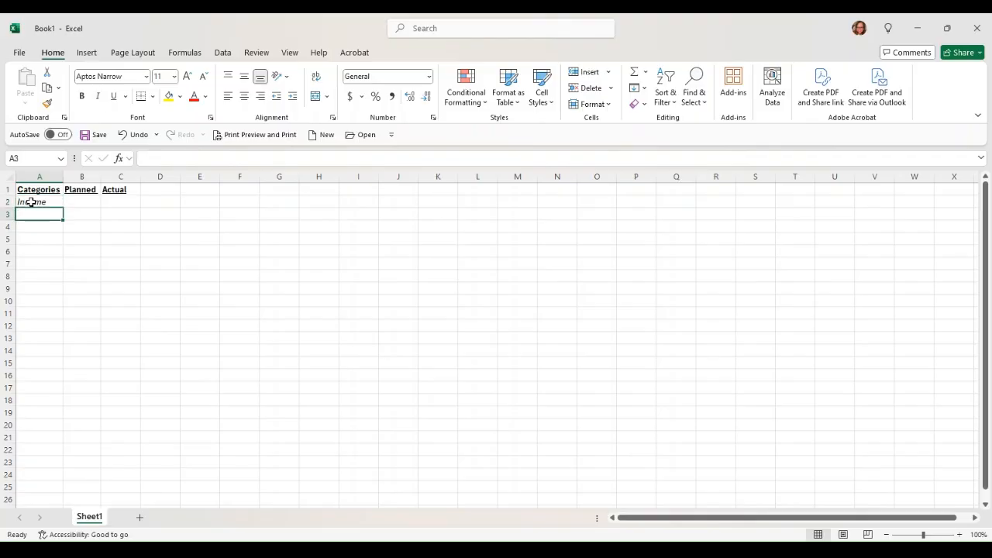
- Give the Income cell a light green fill and merge and centre it across A2:C2
{"action": "left_click", "coordinate": [31, 202]}
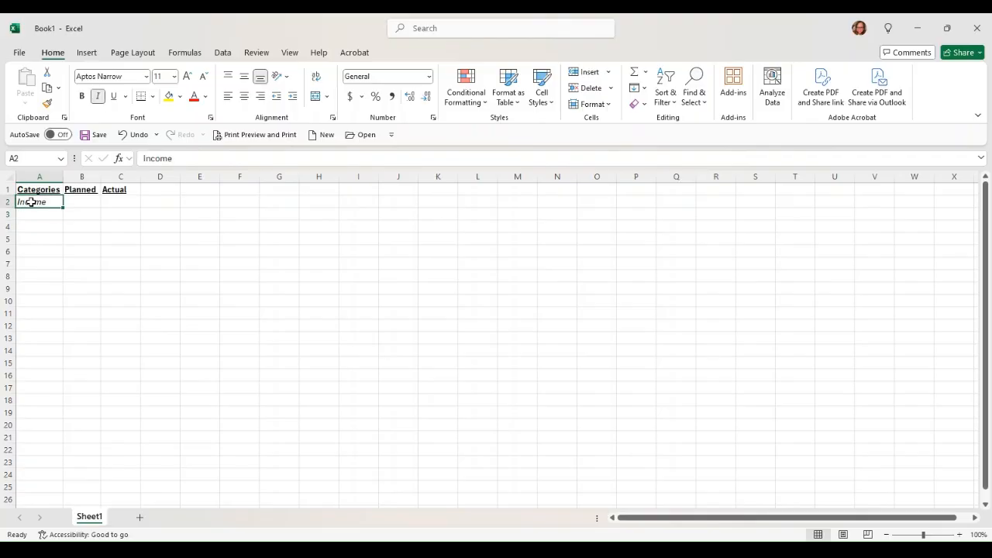
{"action": "left_click", "coordinate": [182, 98]}
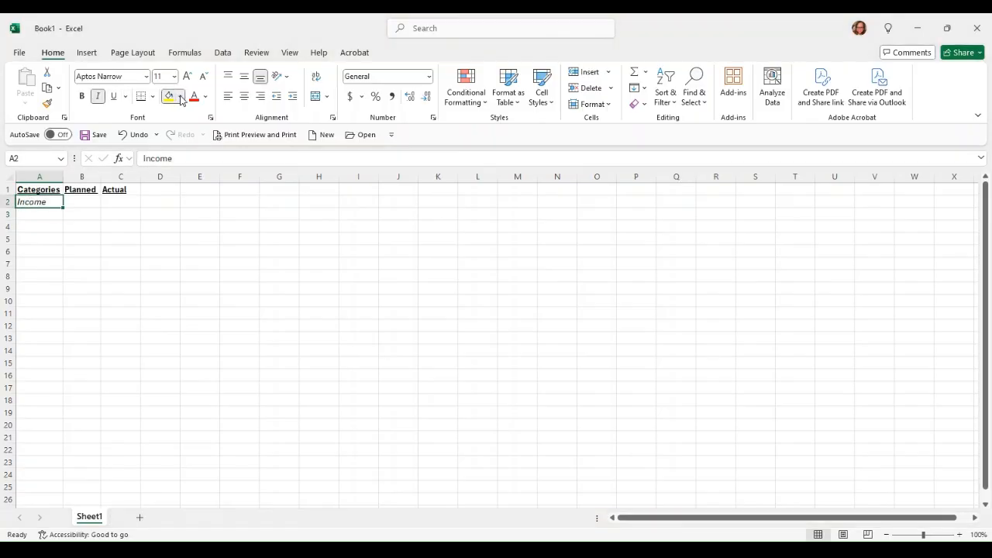
{"action": "left_click", "coordinate": [236, 177]}
{"action": "left_click_drag", "start_coordinate": [58, 201], "coordinate": [136, 206]}
{"action": "left_click", "coordinate": [316, 96]}
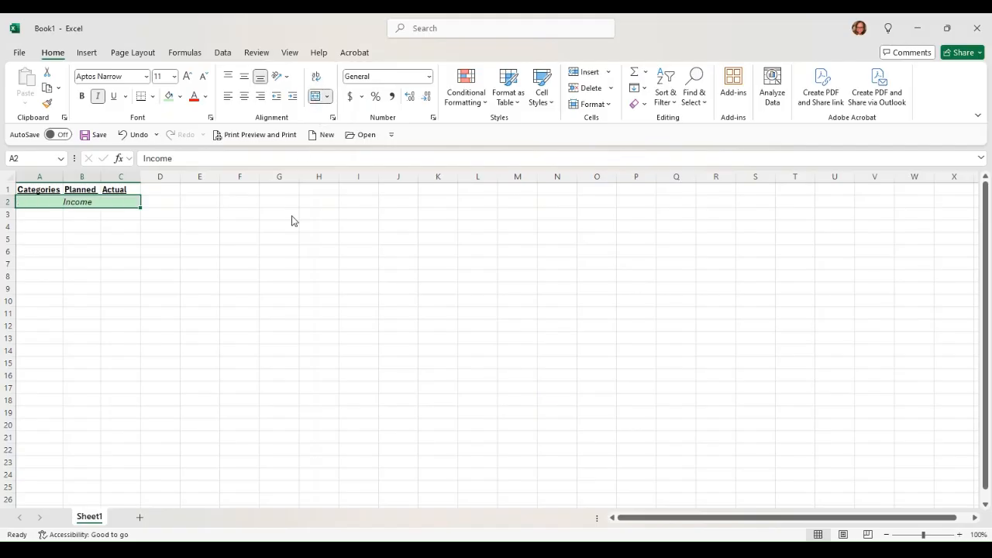
{"action": "left_click", "coordinate": [292, 227]}
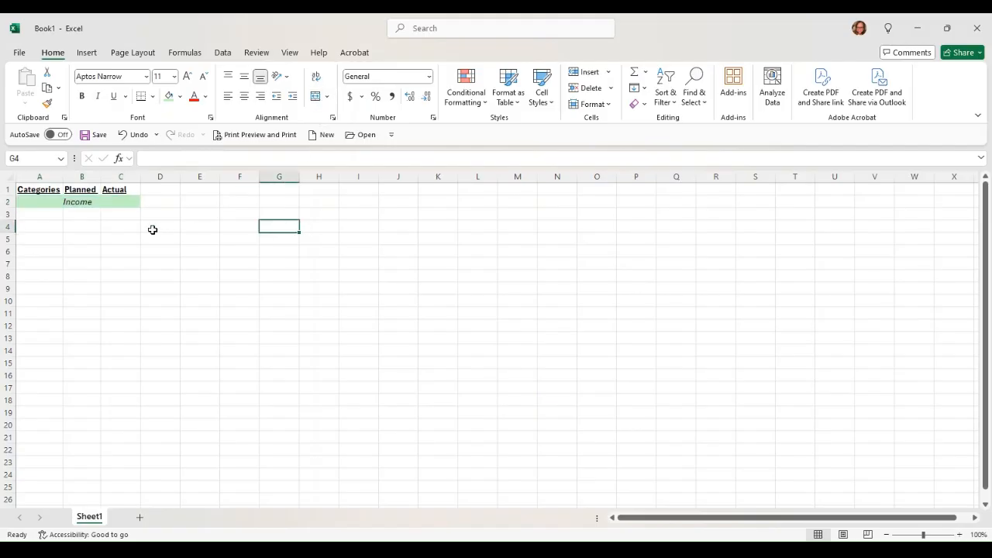
{"action": "left_click", "coordinate": [44, 215]}
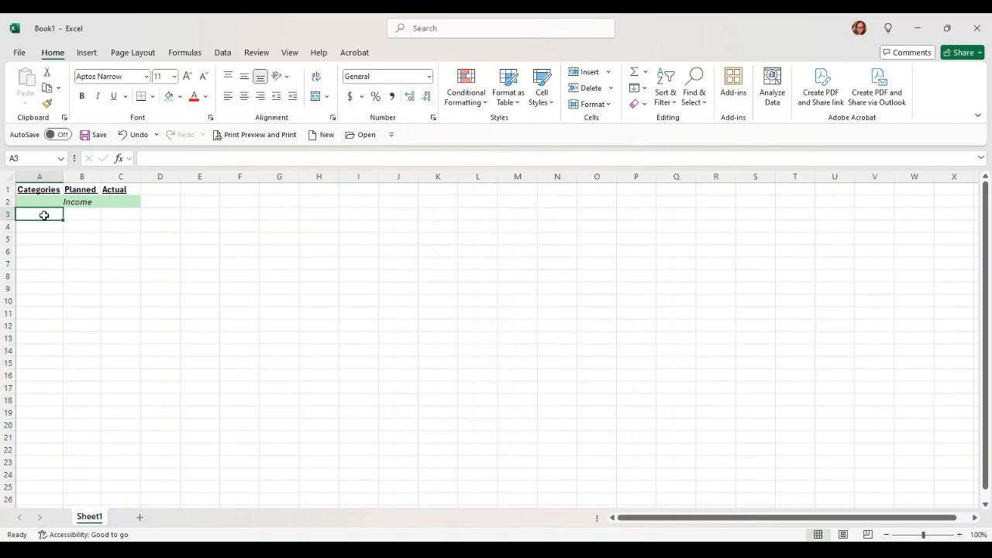
- Enter 'Income Source' in A3 and A4
{"action": "type", "text": "Reve"}
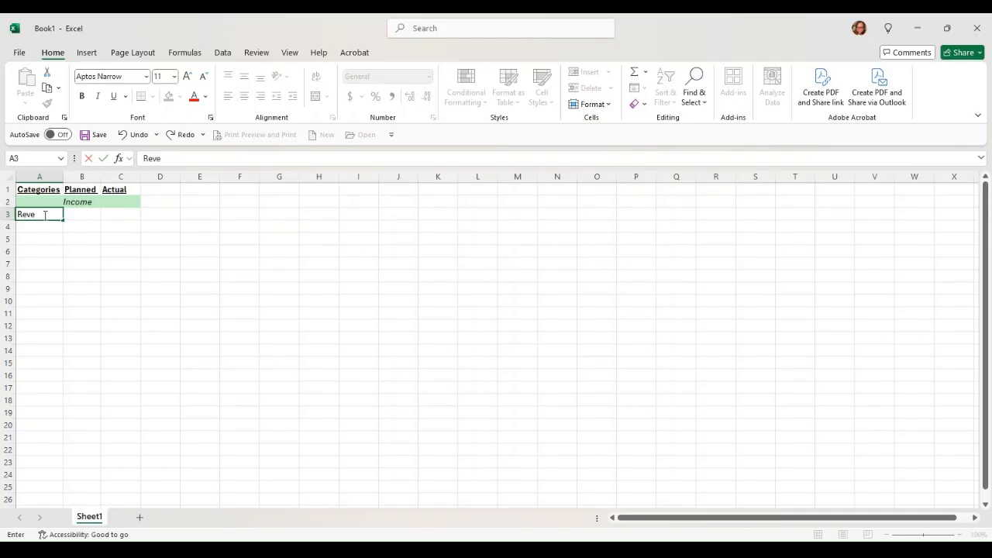
{"action": "key", "text": "BackSpace"}
{"action": "key", "text": "BackSpace"}
{"action": "key", "text": "BackSpace"}
{"action": "key", "text": "BackSpace"}
{"action": "type", "text": "Income Source"}
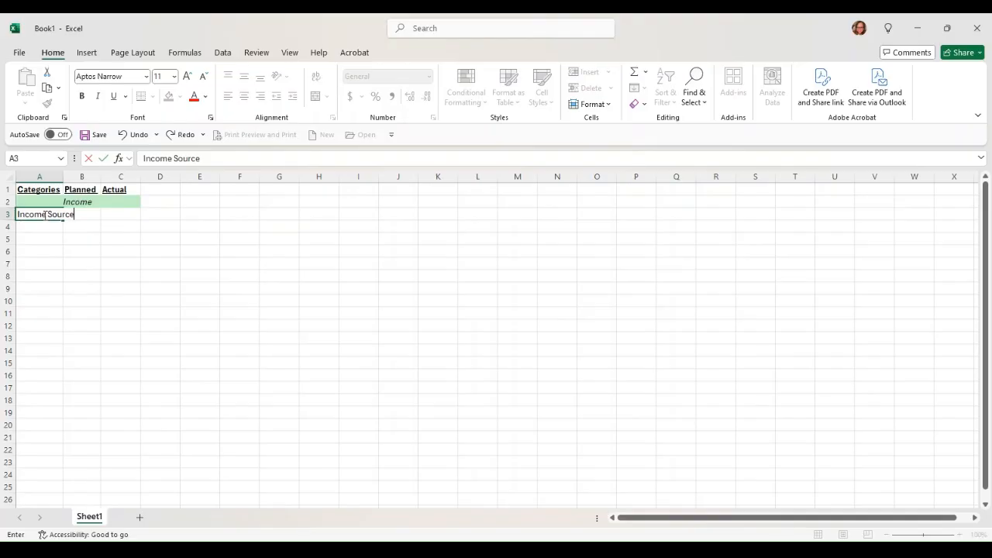
{"action": "key", "text": "Return"}
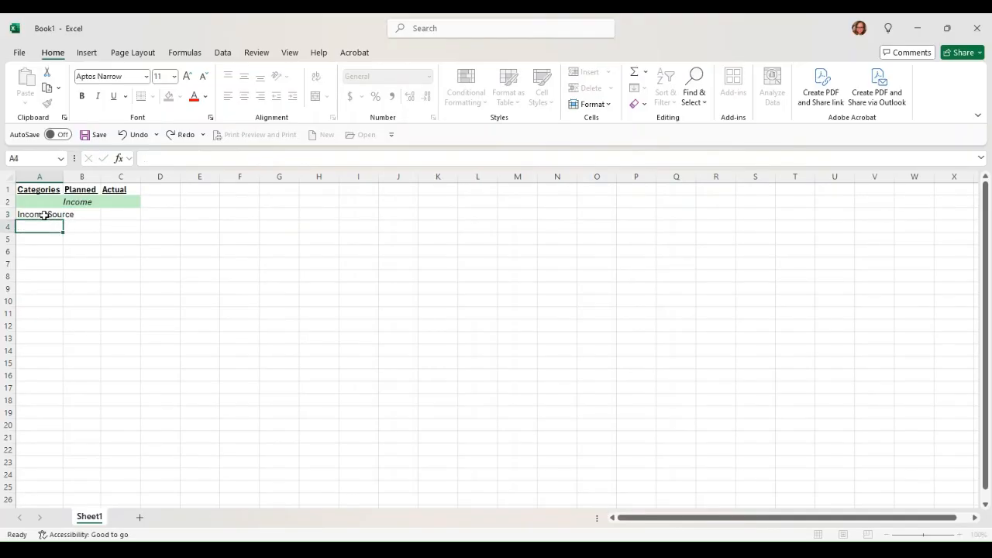
{"action": "type", "text": "Income SOurce"}
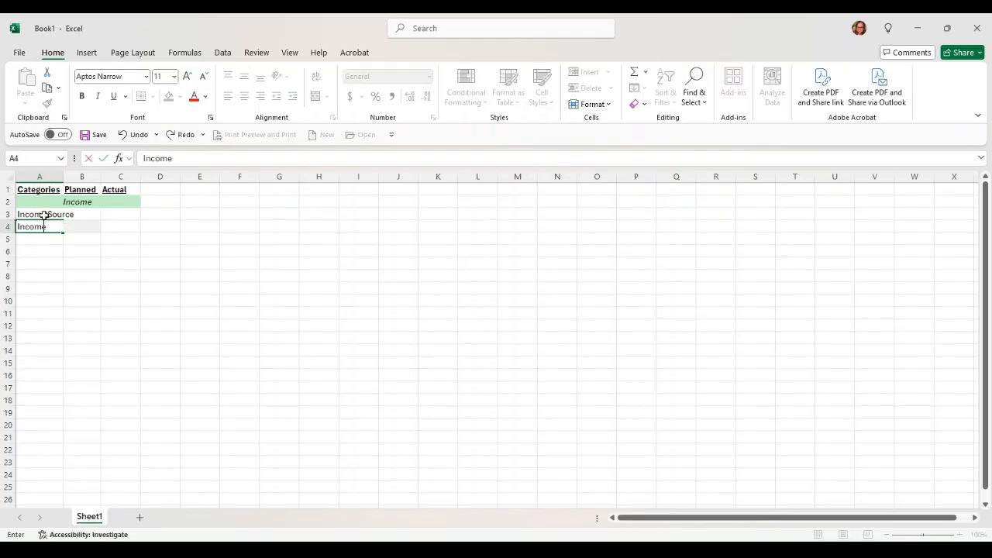
{"action": "key", "text": "Return"}
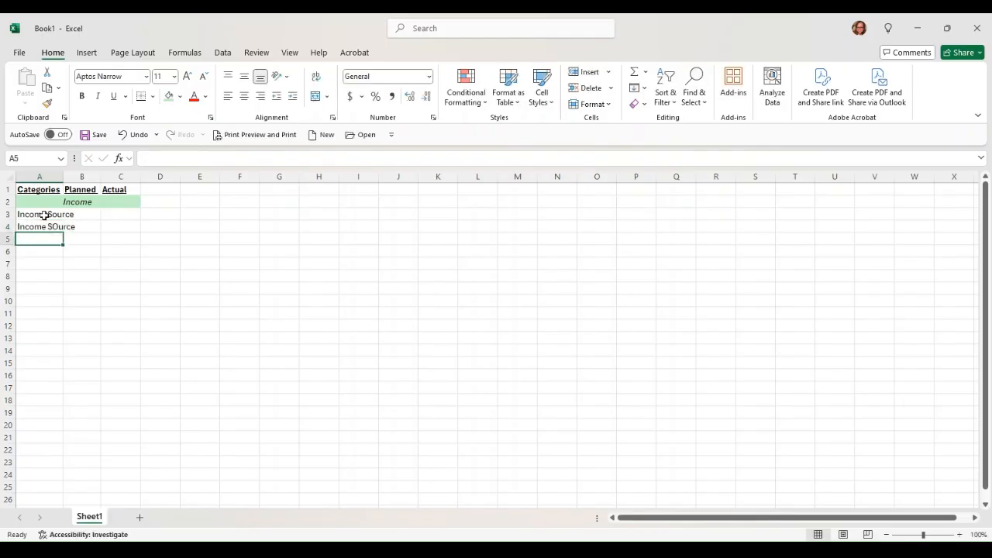
- Autofit column A, fix the capitalisation typo in A4, and add 'Income Source' in A5
{"action": "double_click", "coordinate": [64, 177]}
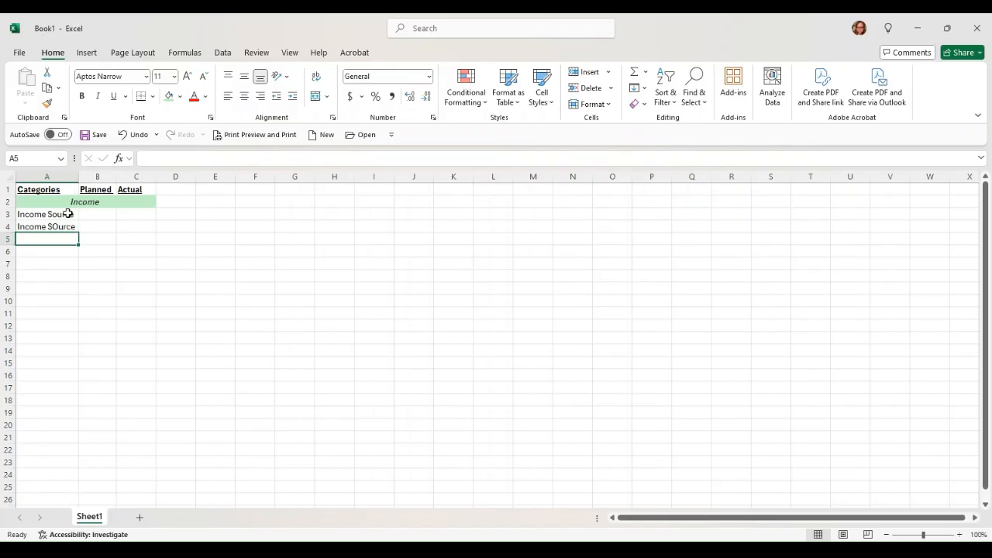
{"action": "left_click", "coordinate": [67, 226]}
{"action": "left_click", "coordinate": [177, 158]}
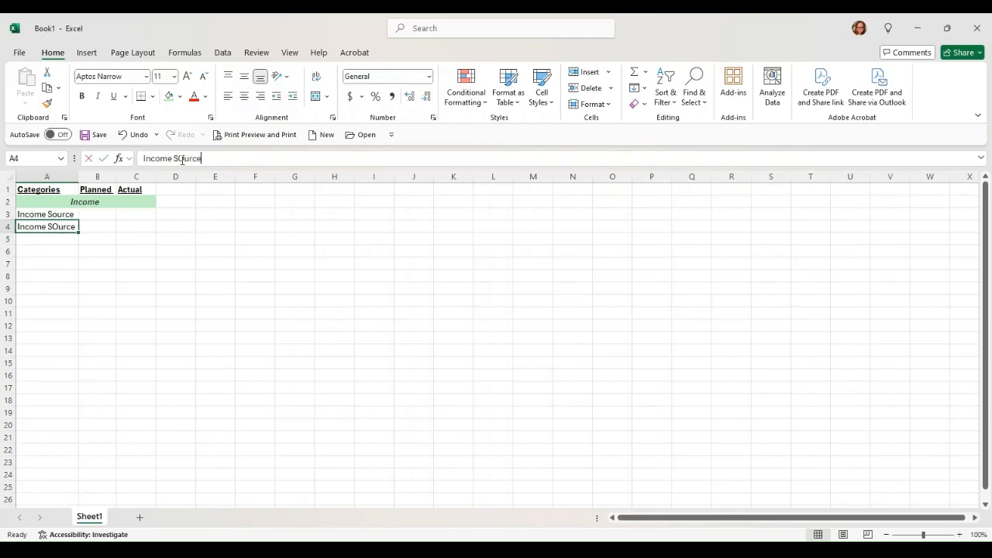
{"action": "key", "text": "Delete"}
{"action": "type", "text": "o"}
{"action": "key", "text": "Return"}
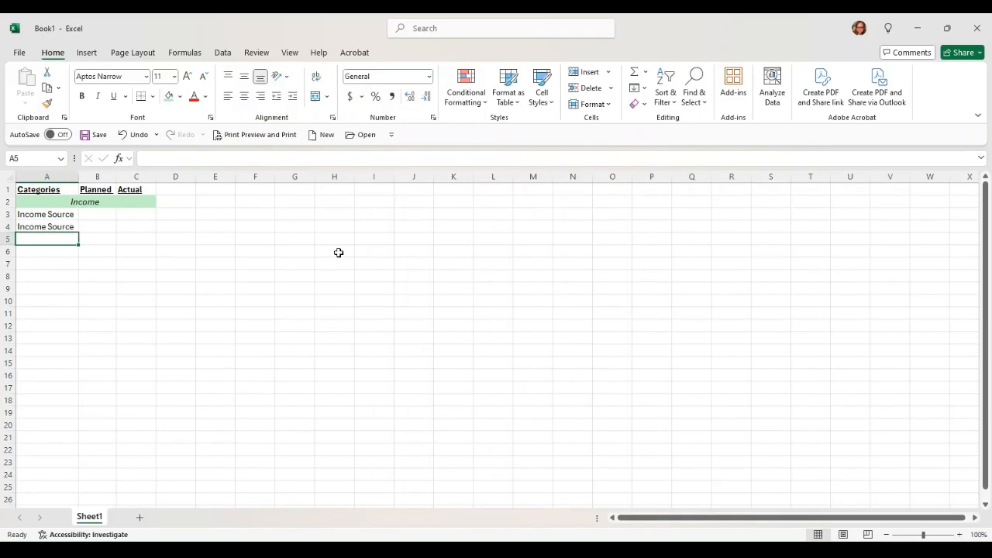
{"action": "type", "text": "Income Source"}
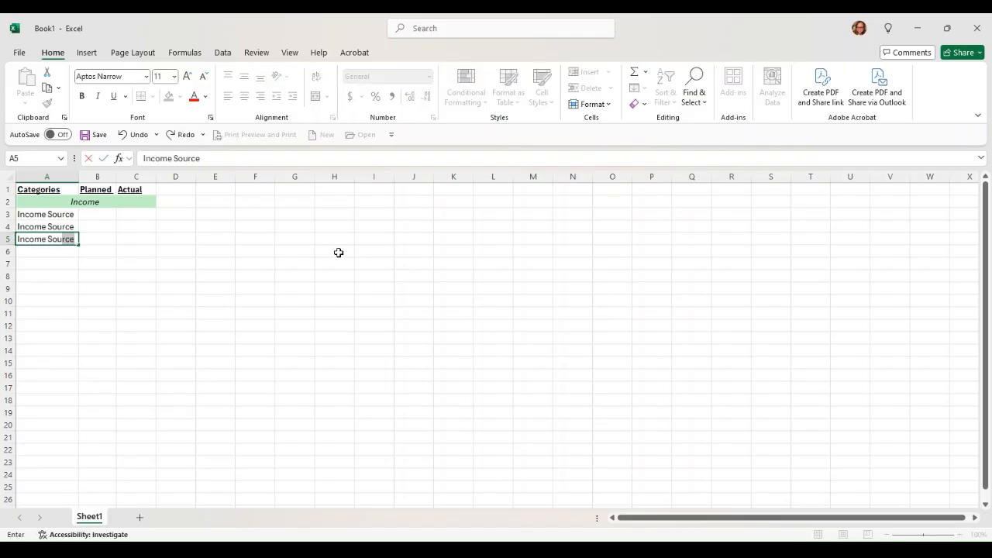
{"action": "key", "text": "Return"}
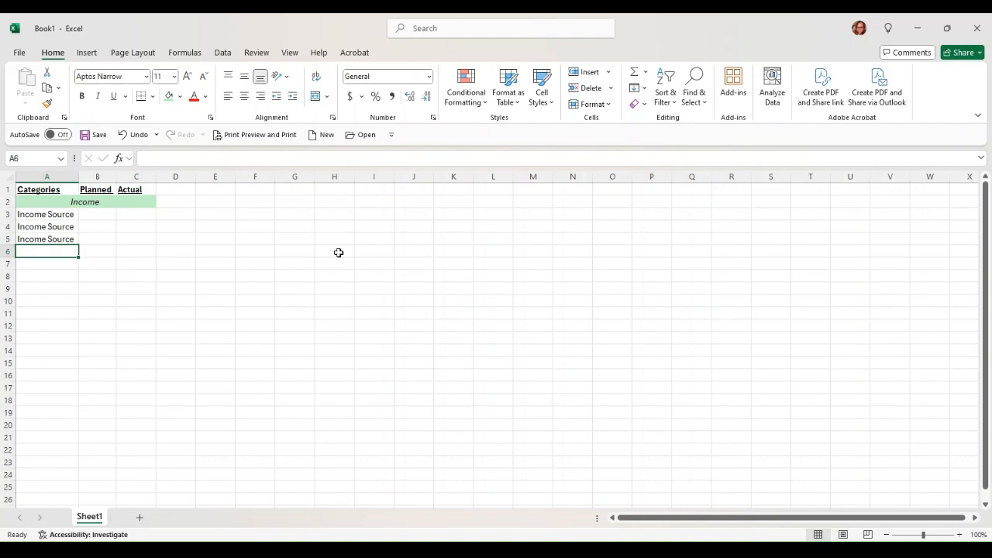
- Add a bold, underlined 'Total Income' label in A6
{"action": "type", "text": "Total"}
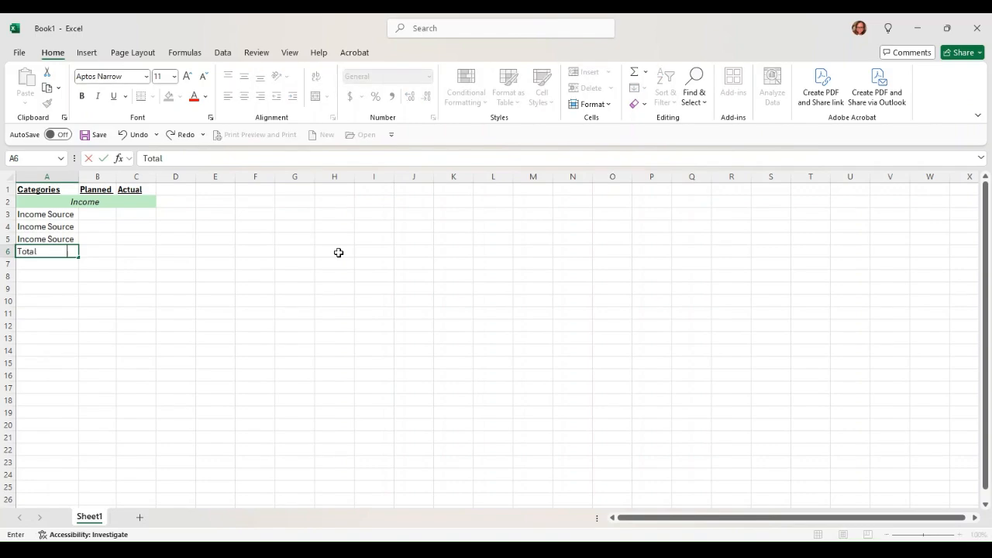
{"action": "type", "text": " Income"}
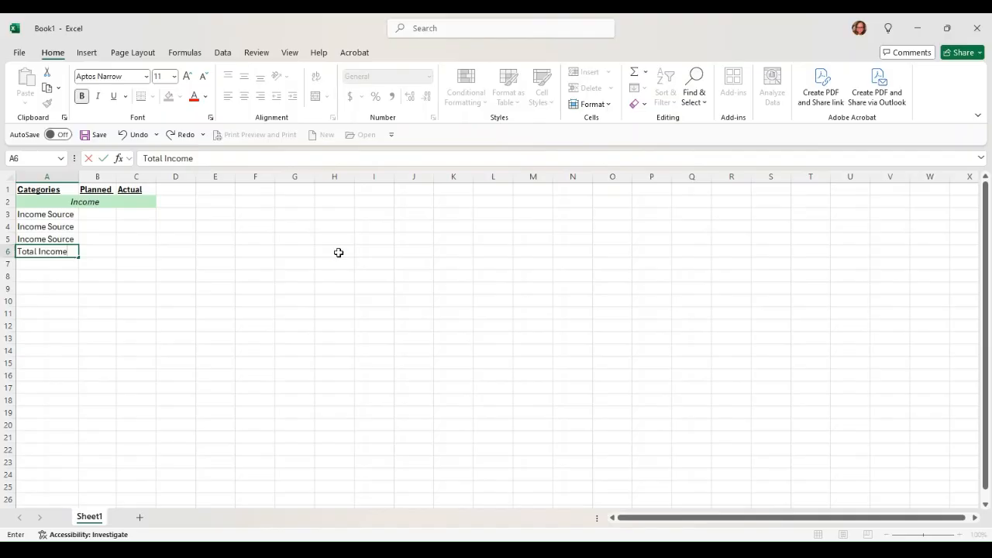
{"action": "key", "text": "ctrl+Return"}
{"action": "key", "text": "ctrl+b"}
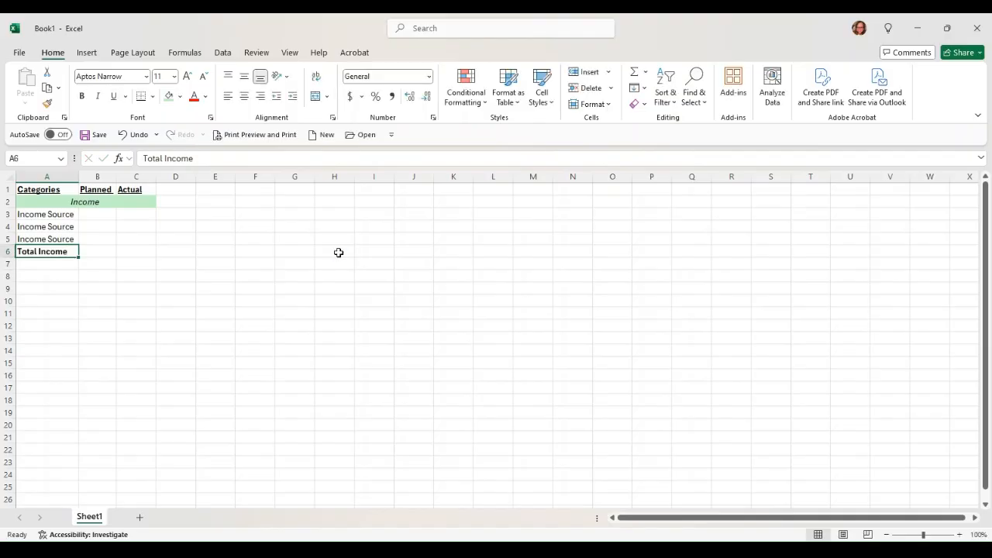
{"action": "key", "text": "ctrl+u"}
- Move the cursor down below Total Income to cell A8
{"action": "key", "text": "Return"}
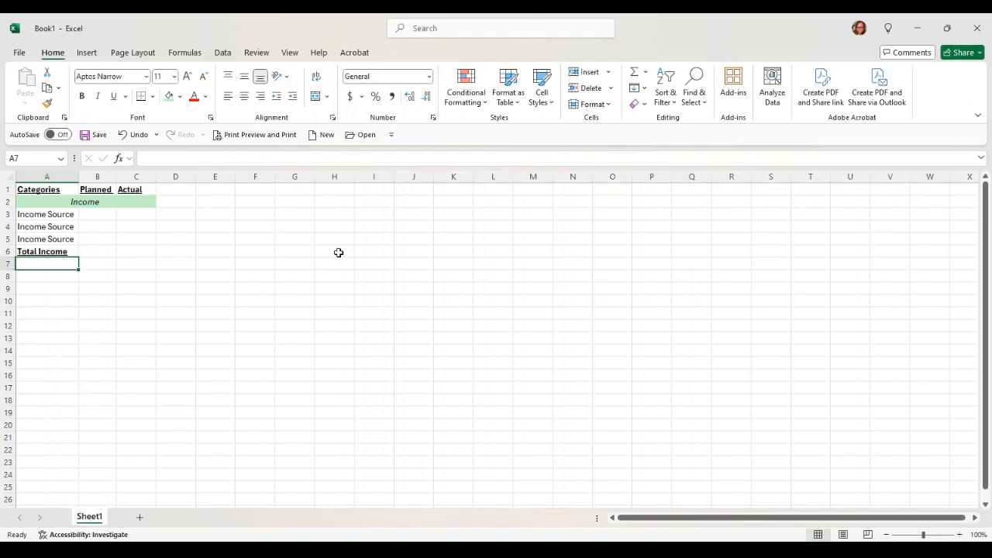
{"action": "key", "text": "Down"}
- Fill A8:C8 light green, merge and centre it, and type an italic 'Expenses' heading
{"action": "key", "text": "shift+Right"}
{"action": "key", "text": "shift+Right"}
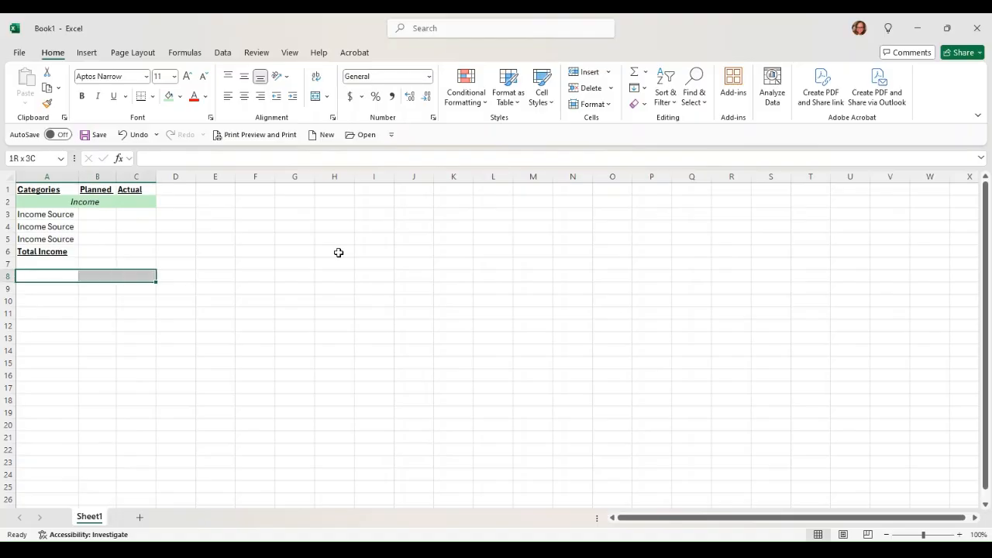
{"action": "left_click", "coordinate": [169, 97]}
{"action": "left_click", "coordinate": [317, 99]}
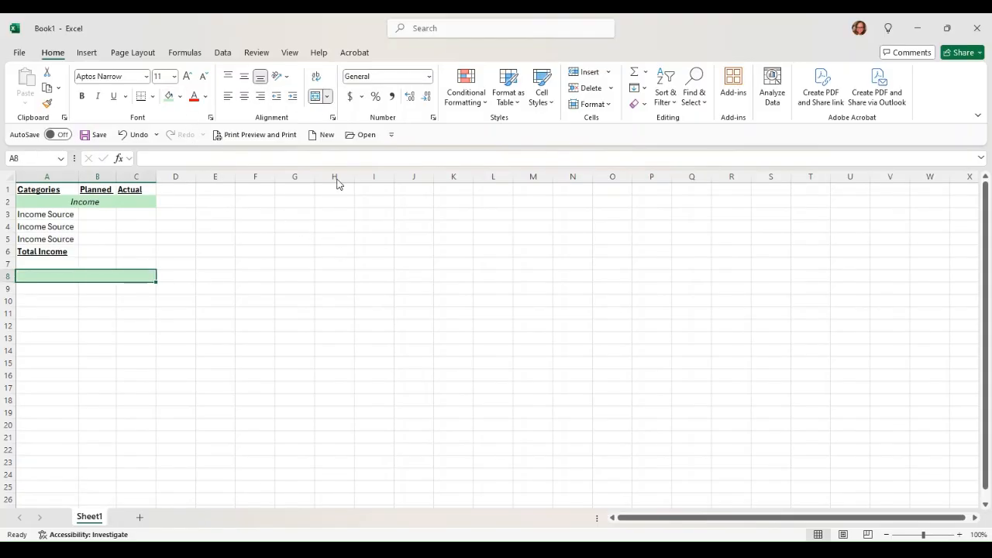
{"action": "key", "text": "ctrl+i"}
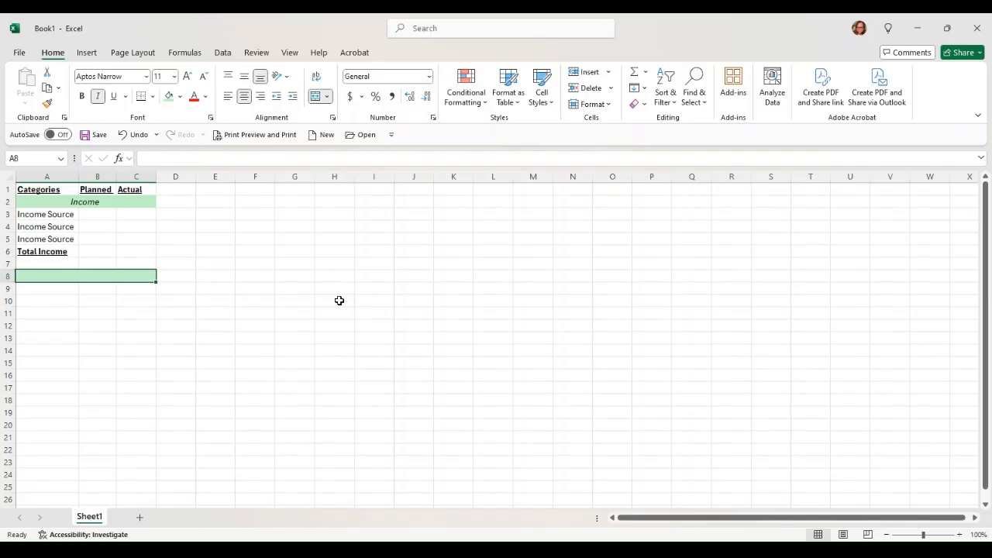
{"action": "type", "text": "Expenses"}
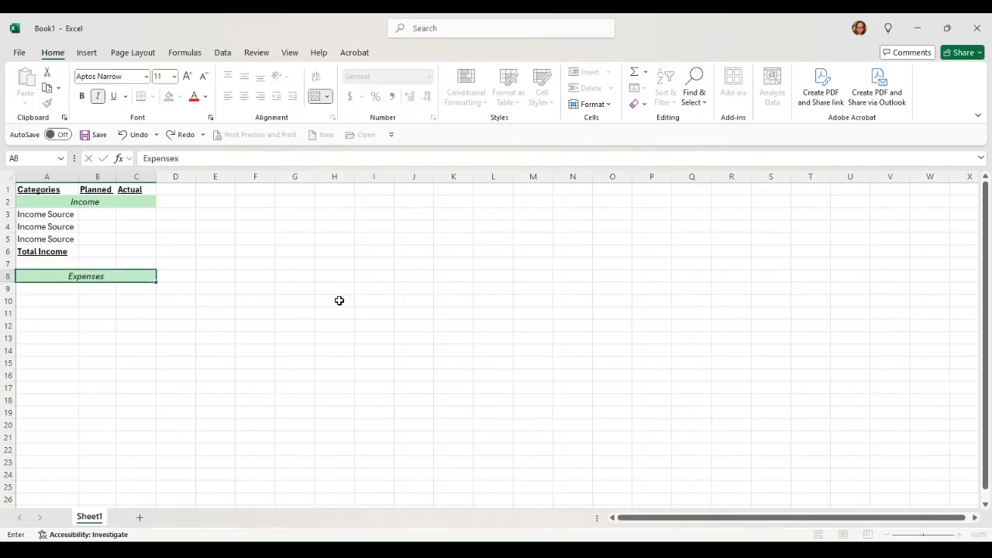
{"action": "key", "text": "Return"}
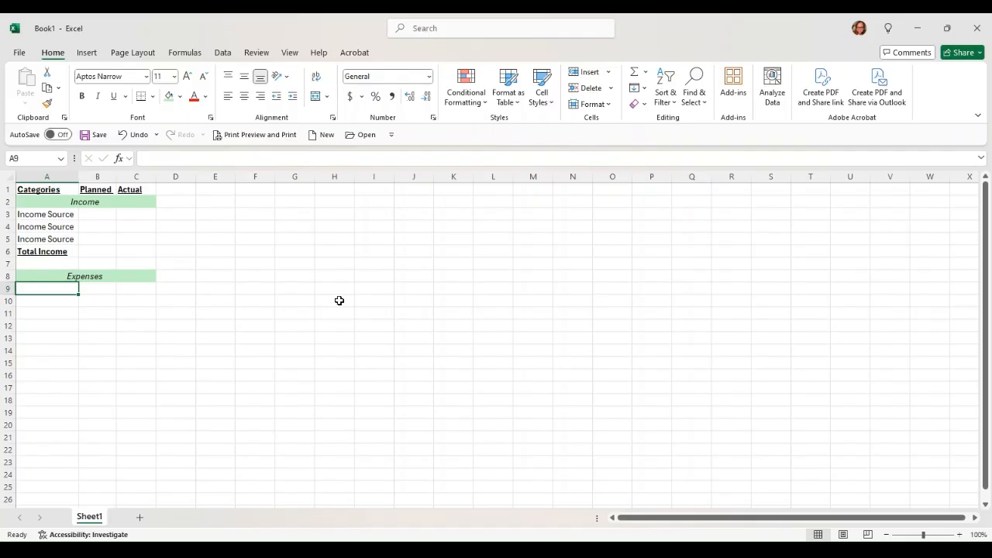
- Enter Housing in A9 and Insurance in A10, correcting the typos
{"action": "type", "text": "d"}
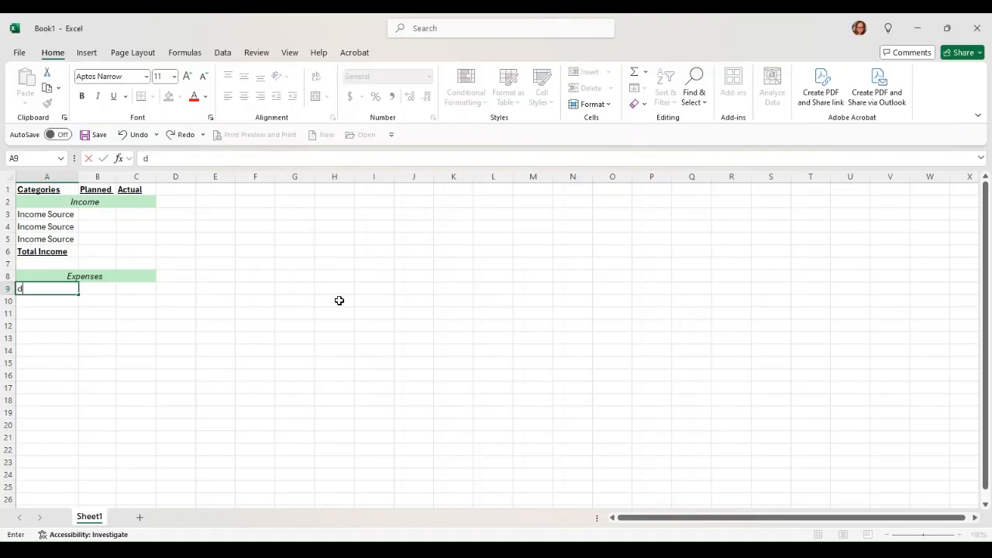
{"action": "key", "text": "BackSpace"}
{"action": "type", "text": "House"}
{"action": "key", "text": "BackSpace"}
{"action": "type", "text": "ing"}
{"action": "key", "text": "Return"}
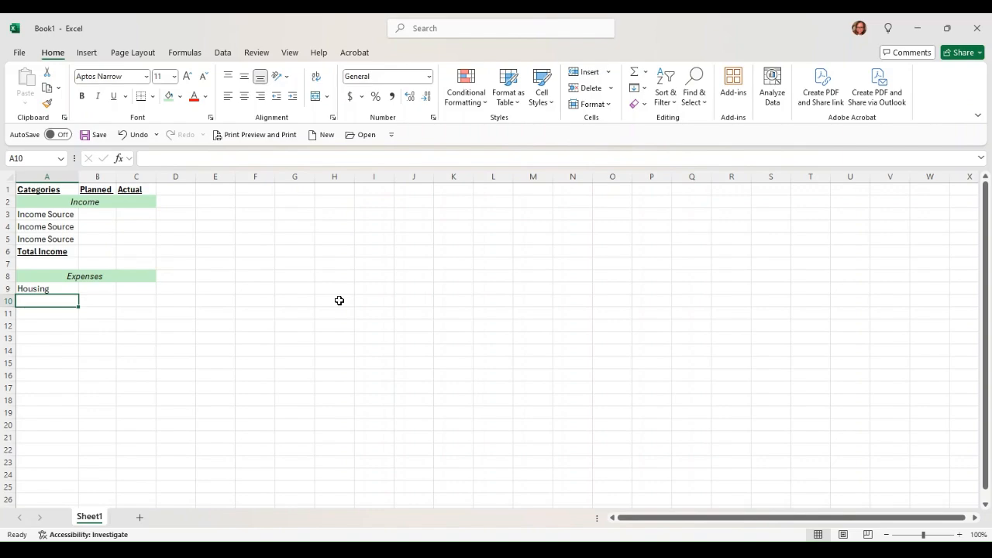
{"action": "type", "text": "Insurnce"}
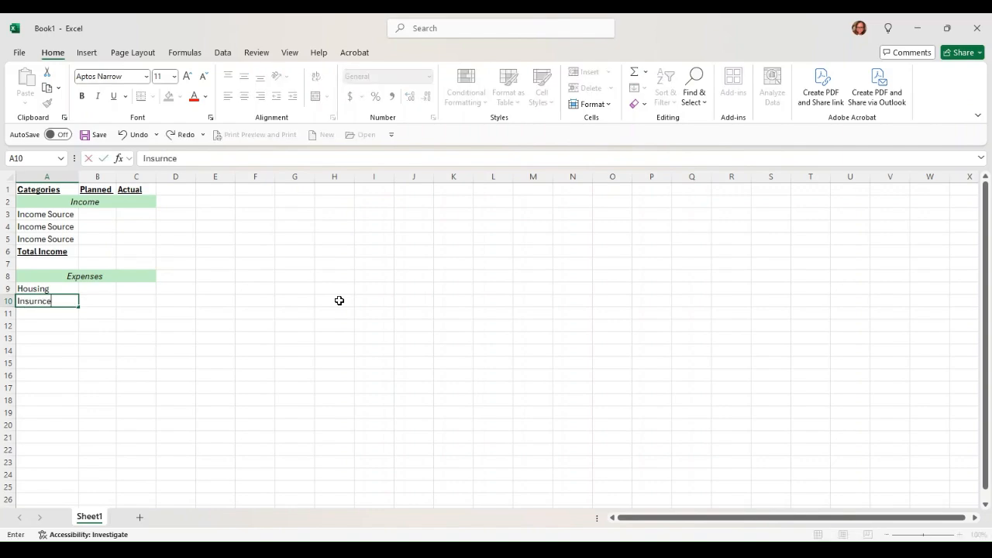
{"action": "key", "text": "Return"}
{"action": "key", "text": "Up"}
{"action": "type", "text": "INsuran"}
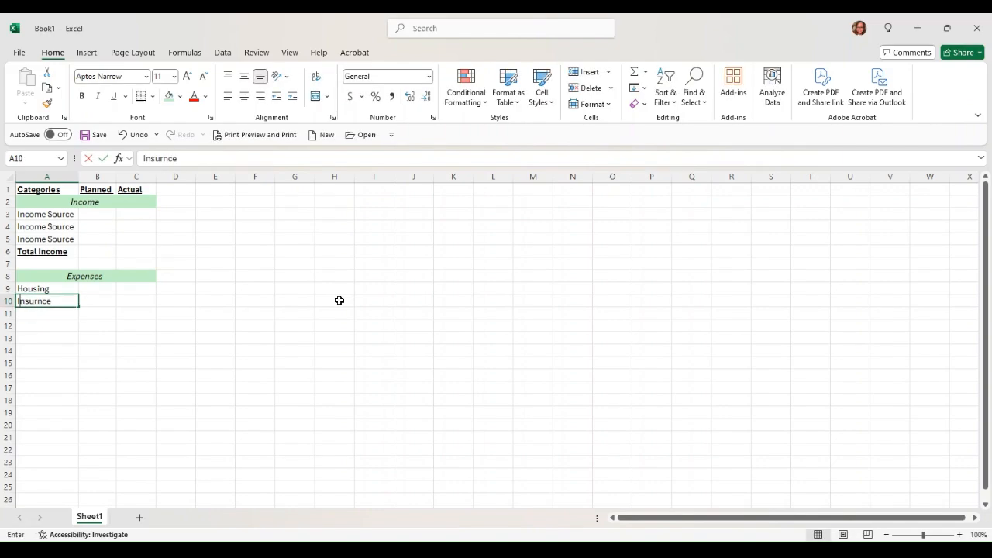
{"action": "key", "text": "BackSpace"}
{"action": "key", "text": "BackSpace"}
{"action": "key", "text": "BackSpace"}
{"action": "key", "text": "BackSpace"}
{"action": "key", "text": "BackSpace"}
{"action": "key", "text": "BackSpace"}
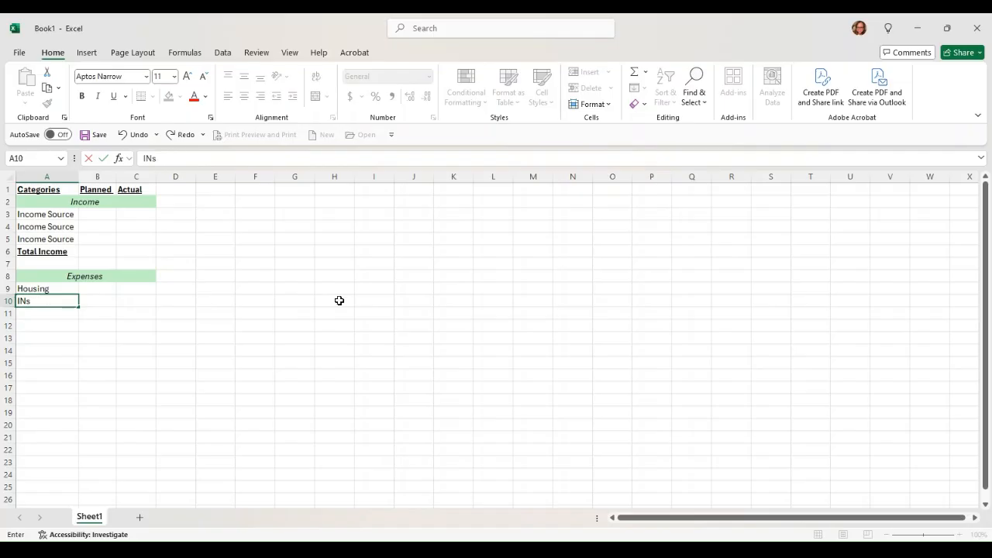
{"action": "type", "text": "nsurance"}
{"action": "key", "text": "Return"}
- Enter Renter/Property, Car and Health in A11 to A13
{"action": "type", "text": "Renter"}
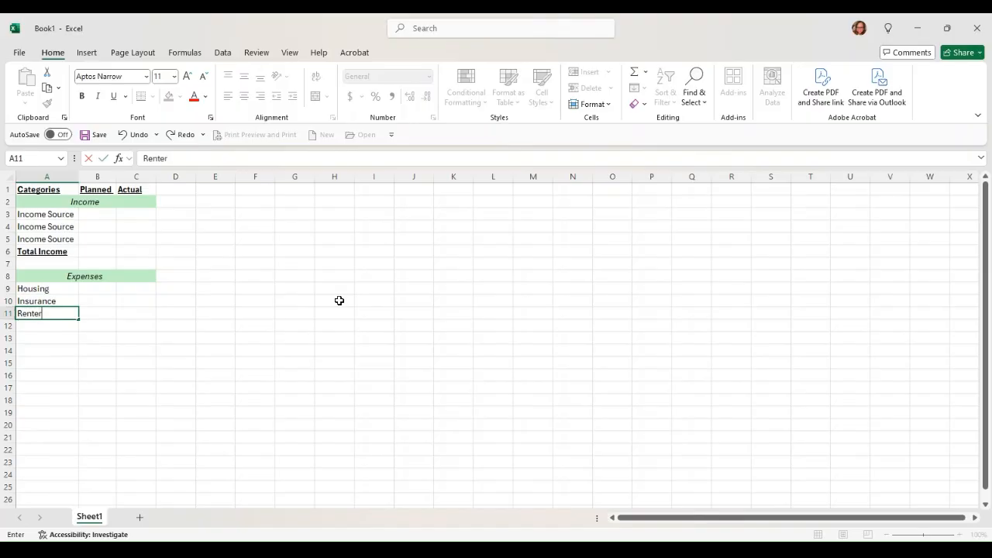
{"action": "type", "text": "/Property"}
{"action": "key", "text": "Return"}
{"action": "type", "text": "Car"}
{"action": "key", "text": "Return"}
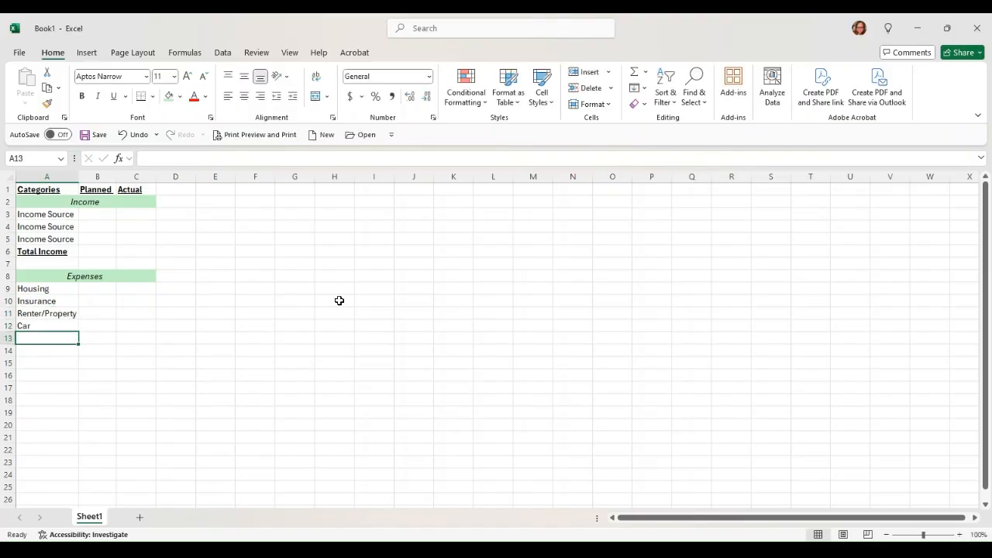
{"action": "type", "text": "Helath"}
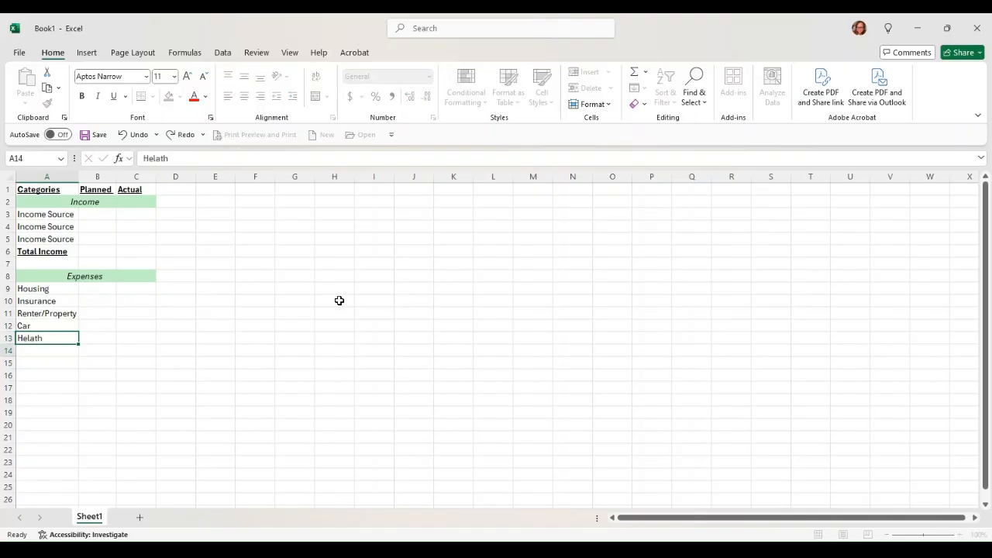
{"action": "key", "text": "Return"}
- Fix the 'Helath' misspelling to Health, add Life in A14, and select the sub-items
{"action": "key", "text": "Up"}
{"action": "key", "text": "F2"}
{"action": "key", "text": "Return"}
{"action": "key", "text": "Up"}
{"action": "key", "text": "F2"}
{"action": "key", "text": "BackSpace"}
{"action": "key", "text": "BackSpace"}
{"action": "key", "text": "BackSpace"}
{"action": "key", "text": "BackSpace"}
{"action": "type", "text": "alth"}
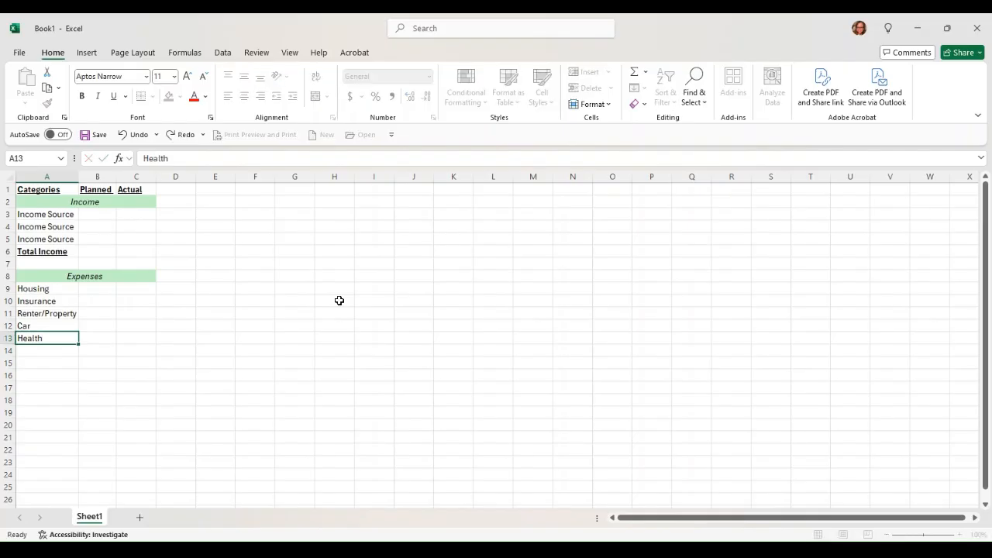
{"action": "key", "text": "Return"}
{"action": "type", "text": "Life"}
{"action": "key", "text": "Return"}
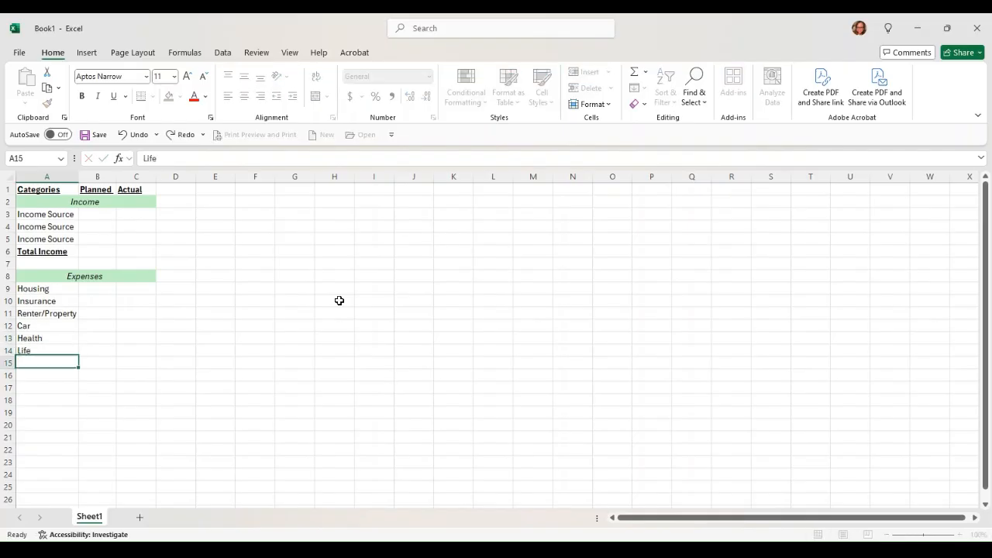
{"action": "key", "text": "Up"}
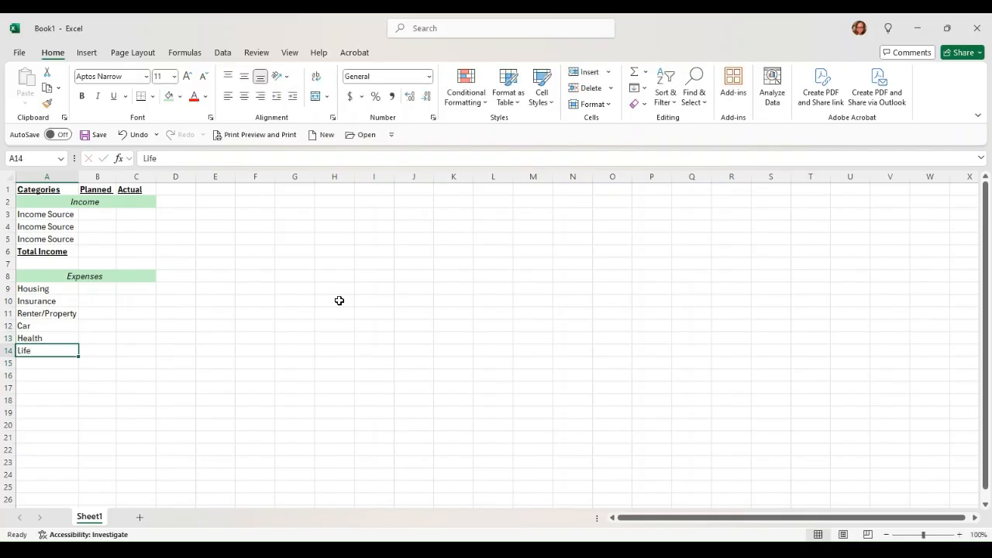
{"action": "key", "text": "shift+Up"}
{"action": "key", "text": "shift+Up"}
{"action": "key", "text": "shift+Up"}
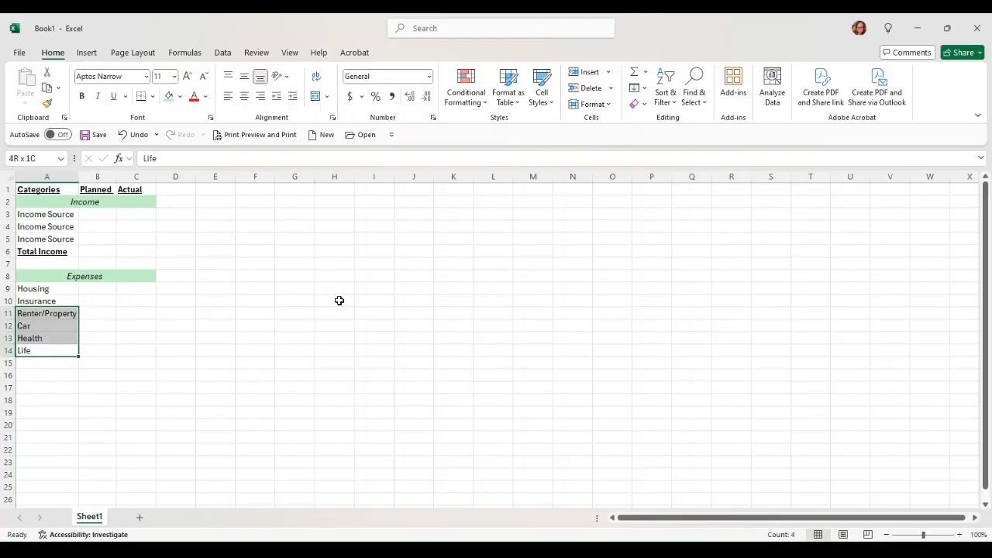
- Right-align the Renter/Property through Life sub-items and widen column A
{"action": "left_click", "coordinate": [261, 96]}
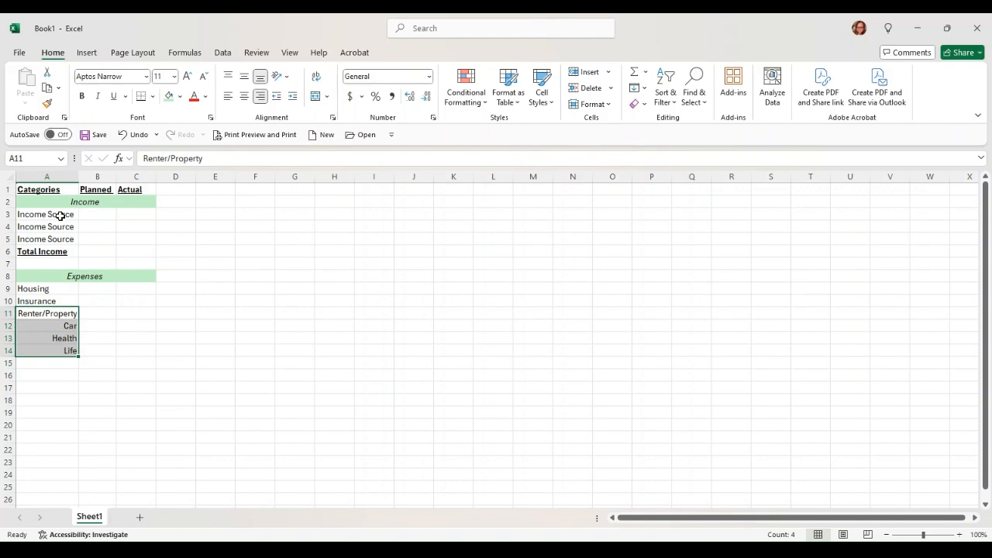
{"action": "left_click_drag", "start_coordinate": [79, 177], "coordinate": [112, 179]}
{"action": "left_click", "coordinate": [55, 337]}
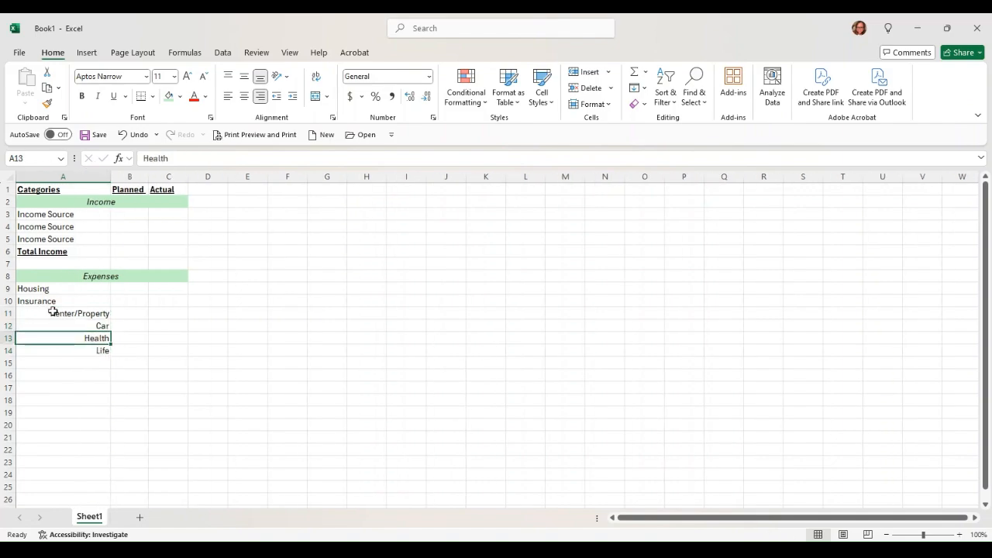
{"action": "left_click_drag", "start_coordinate": [52, 309], "coordinate": [55, 341]}
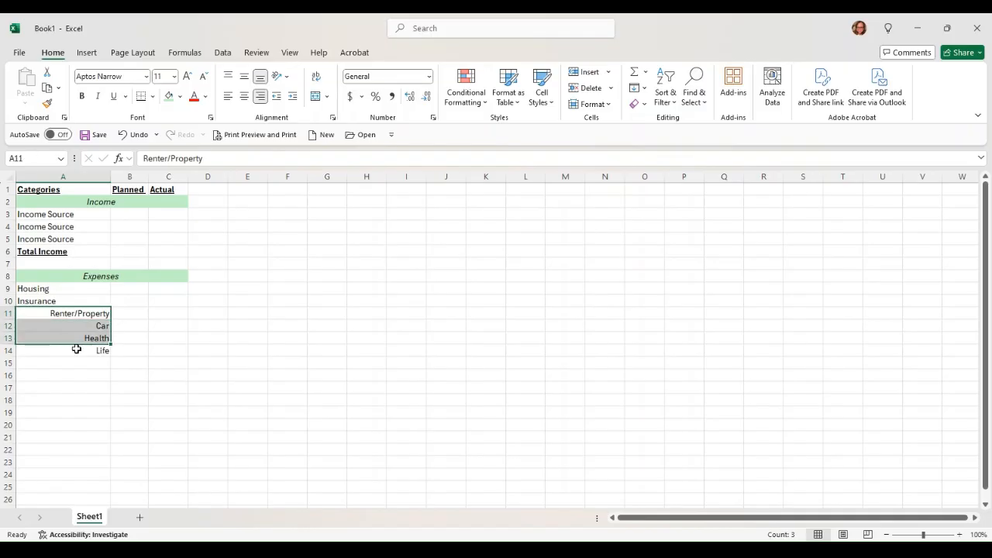
- Shade B10:C10 in the Insurance row light green
{"action": "left_click", "coordinate": [136, 304]}
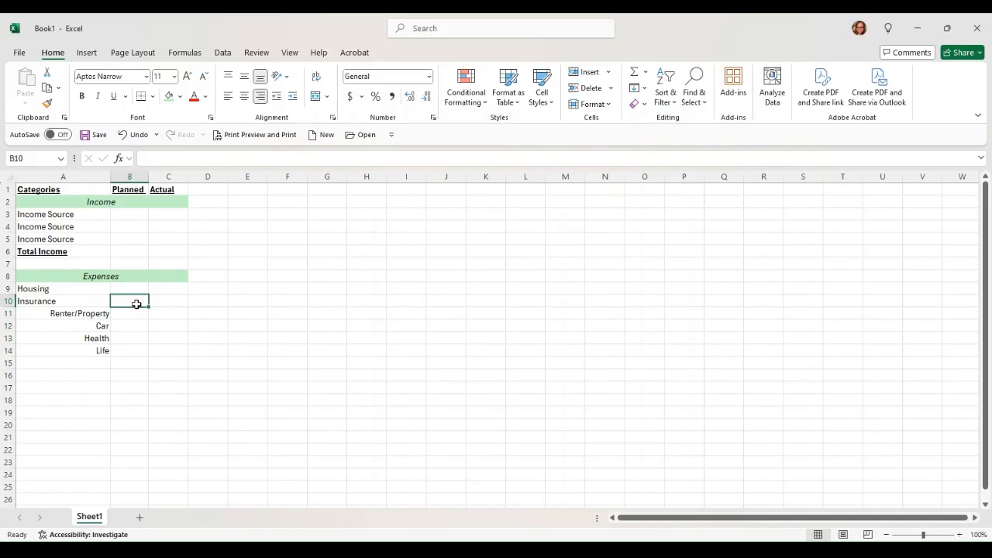
{"action": "left_click_drag", "start_coordinate": [136, 304], "coordinate": [180, 309]}
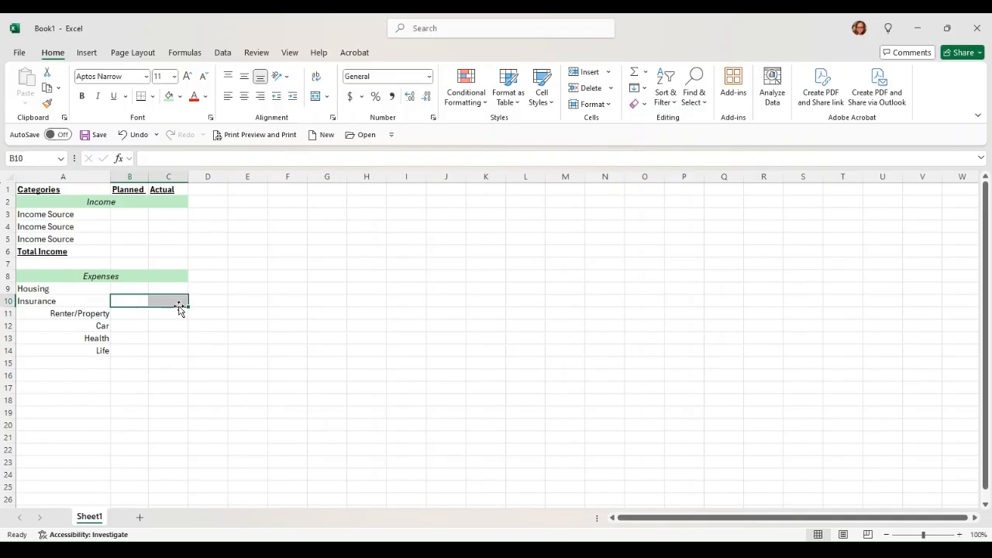
{"action": "left_click", "coordinate": [167, 96]}
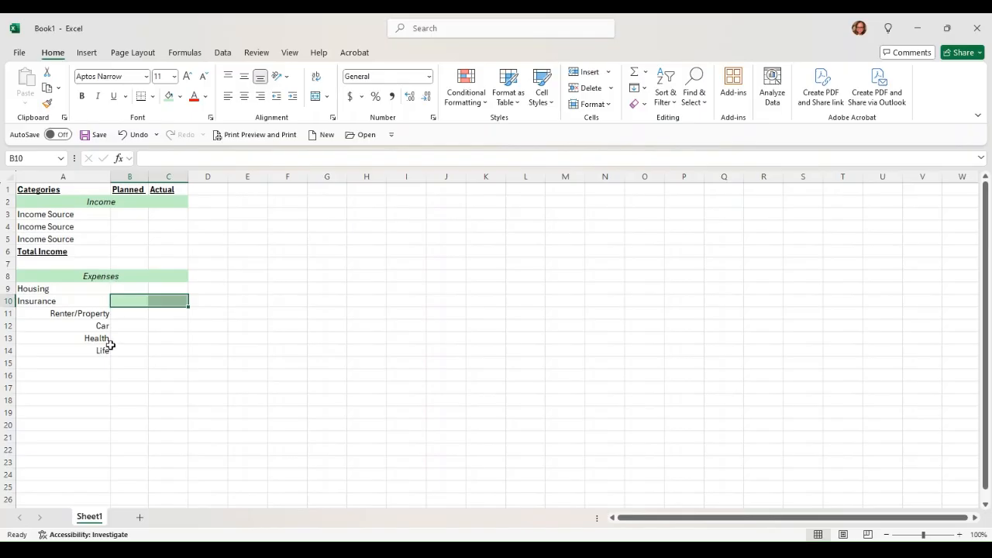
{"action": "left_click", "coordinate": [91, 362]}
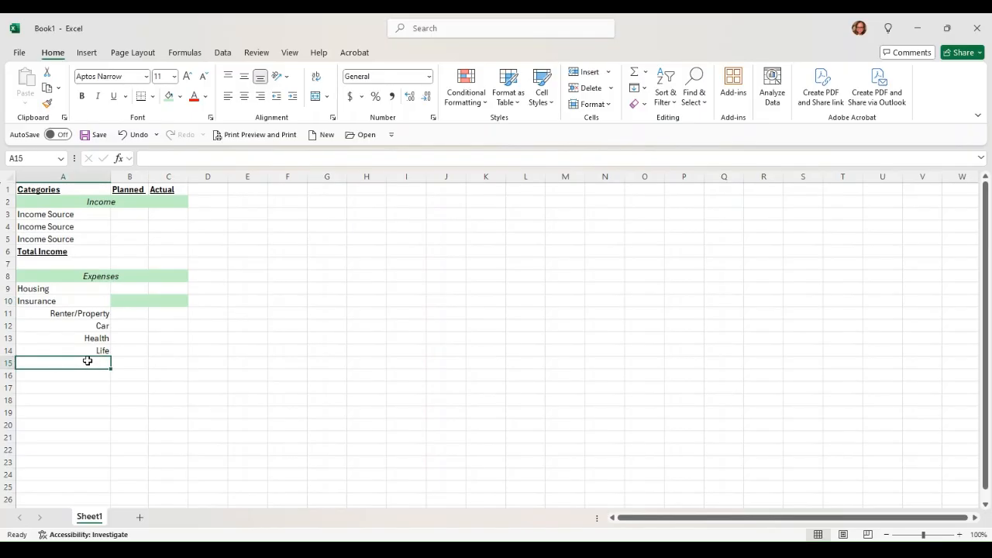
- Enter Telephone, Internet and Grocery in A15 to A17
{"action": "type", "text": "Telephon"}
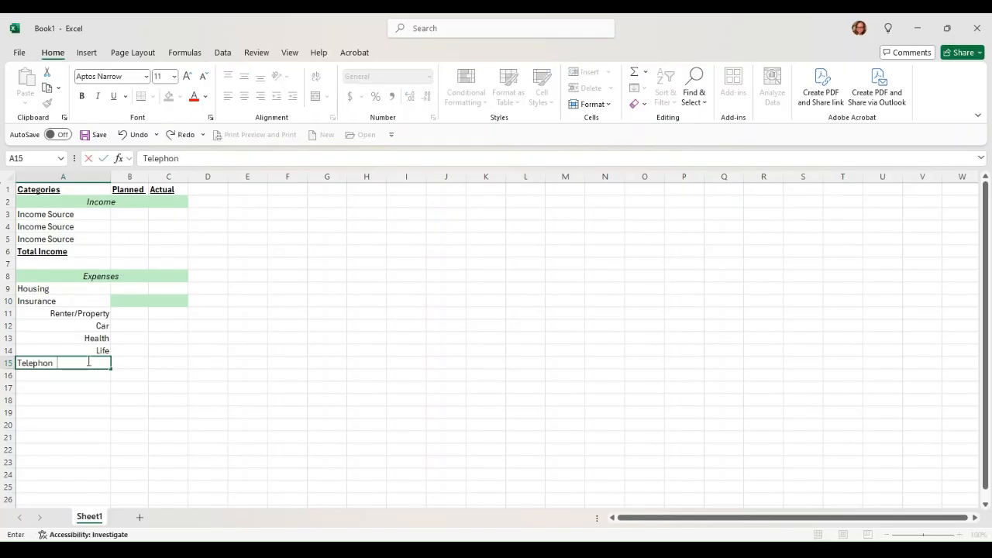
{"action": "type", "text": "e"}
{"action": "key", "text": "Return"}
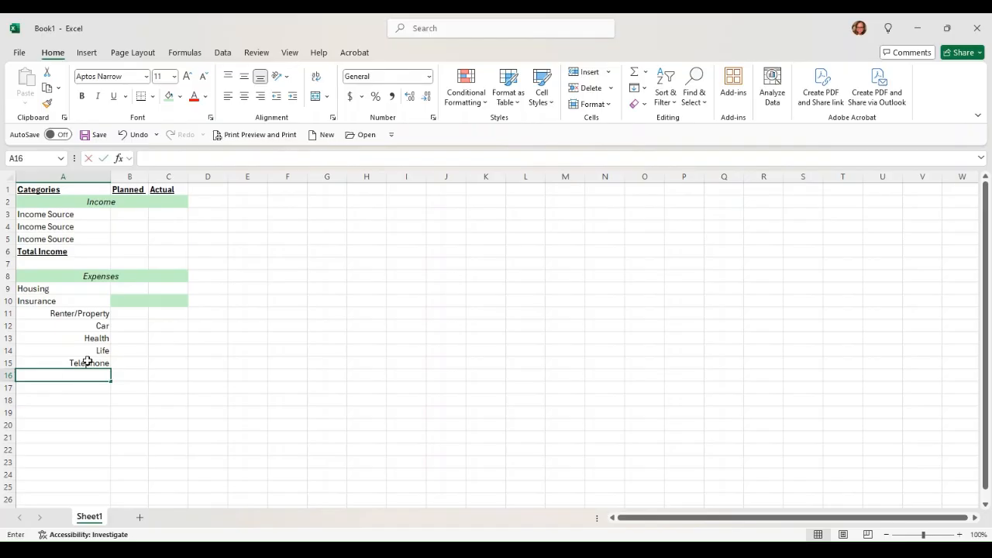
{"action": "type", "text": "INternet"}
{"action": "key", "text": "Return"}
{"action": "type", "text": "Grocery"}
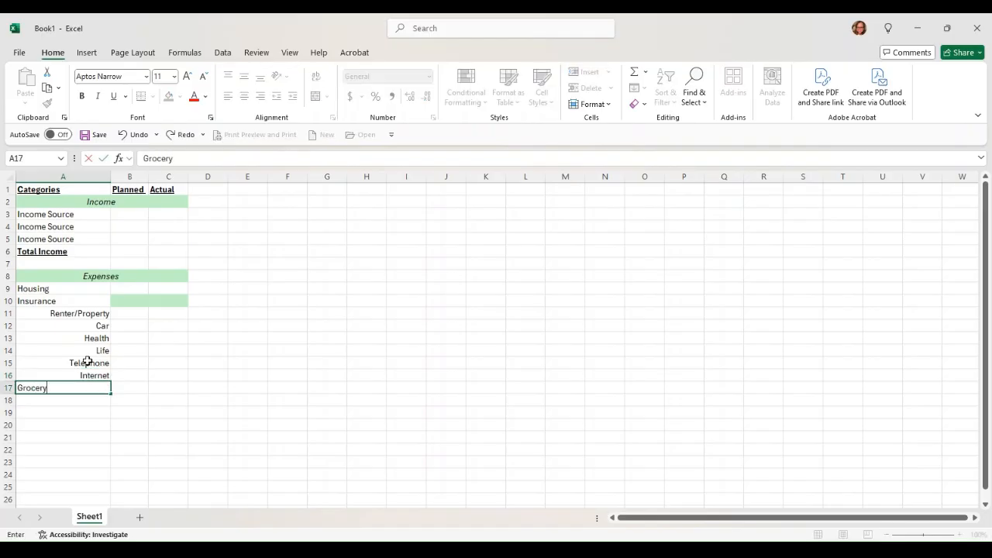
{"action": "key", "text": "Return"}
- Add Eating Out and Household Supplies, then left-align Telephone through Household Supplies
{"action": "type", "text": "Eating Out"}
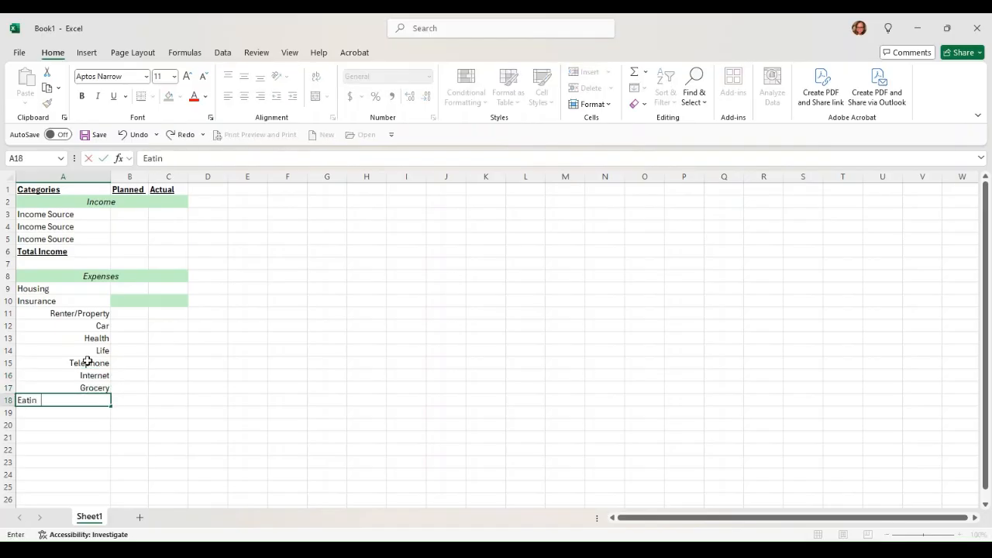
{"action": "key", "text": "Return"}
{"action": "type", "text": "House"}
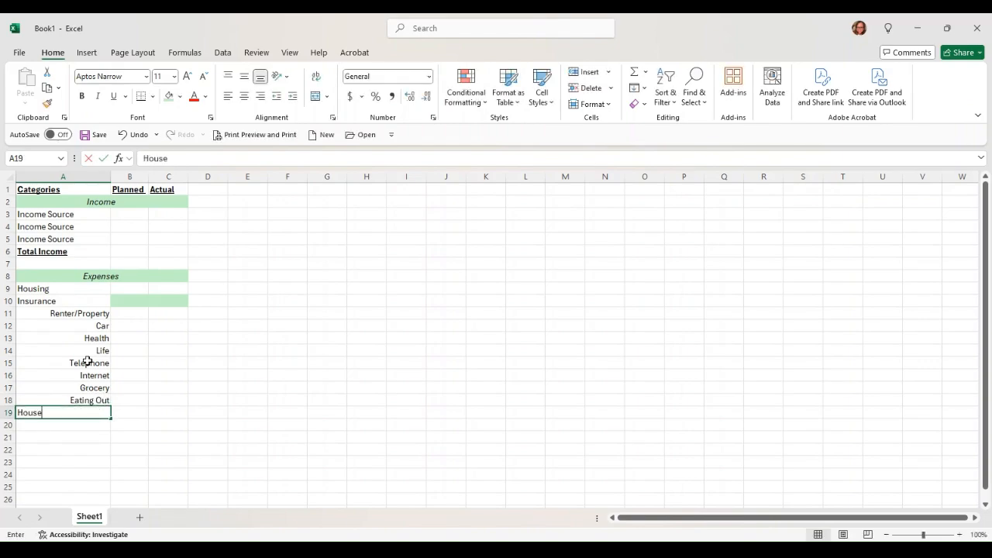
{"action": "type", "text": "hold SUppli"}
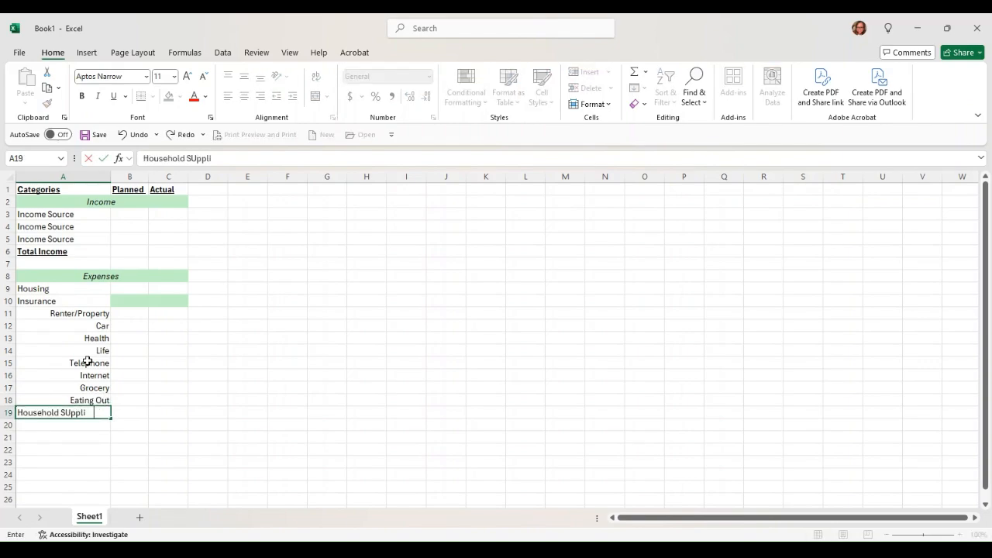
{"action": "type", "text": "es"}
{"action": "key", "text": "Return"}
{"action": "key", "text": "shift+Up"}
{"action": "key", "text": "shift+Up"}
{"action": "key", "text": "shift+Up"}
{"action": "key", "text": "shift+Up"}
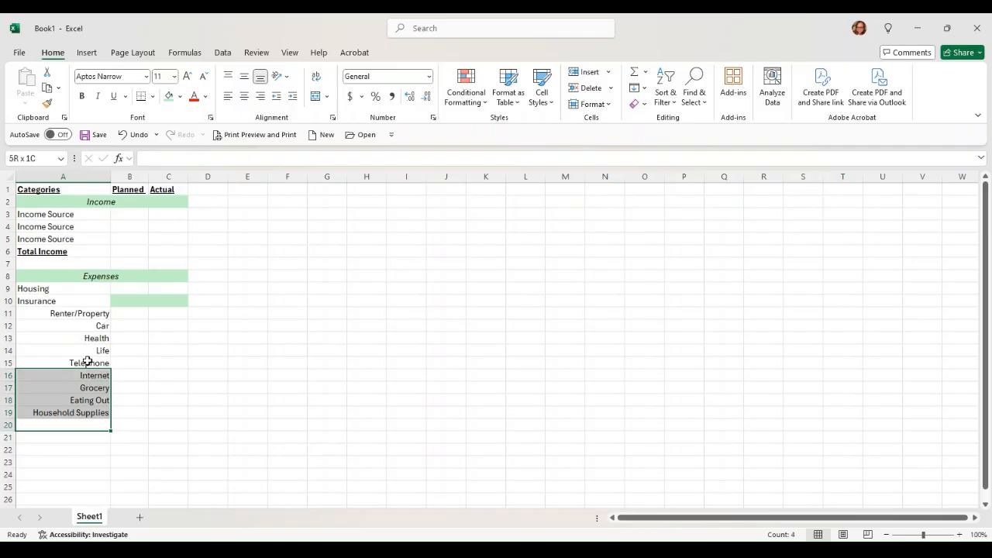
{"action": "key", "text": "shift+Up"}
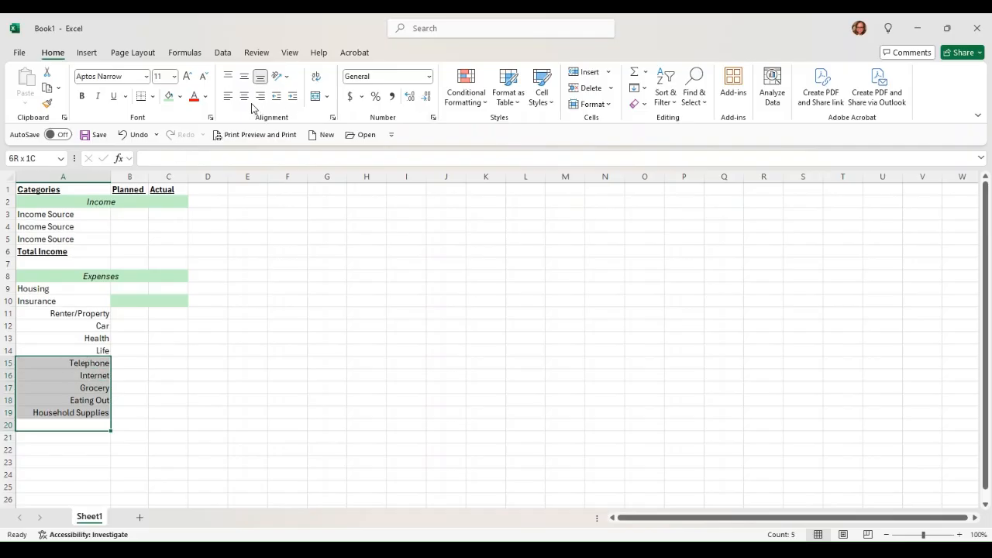
{"action": "left_click", "coordinate": [228, 95]}
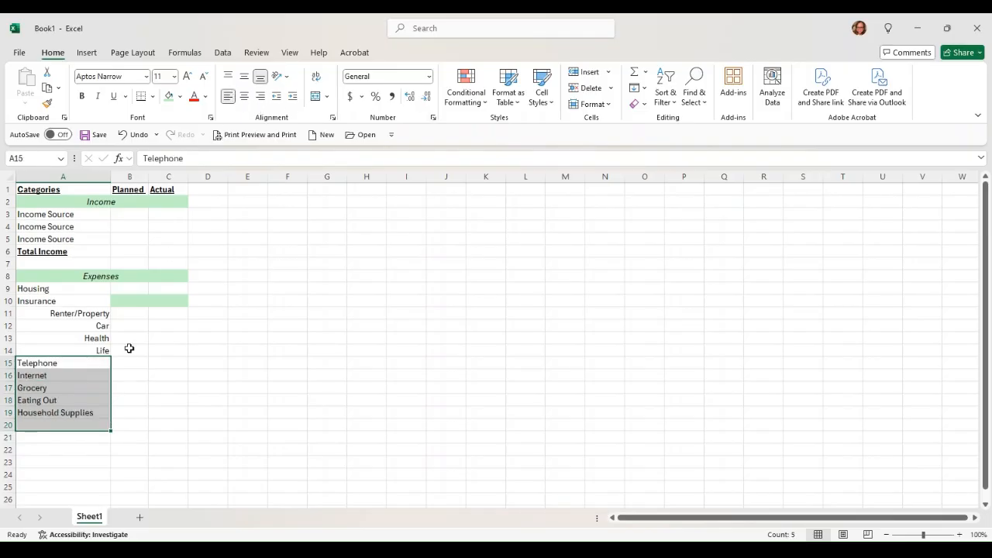
- Enter 'Student Loans' in A20 and 'Car Payment' in A21
{"action": "left_click", "coordinate": [38, 428]}
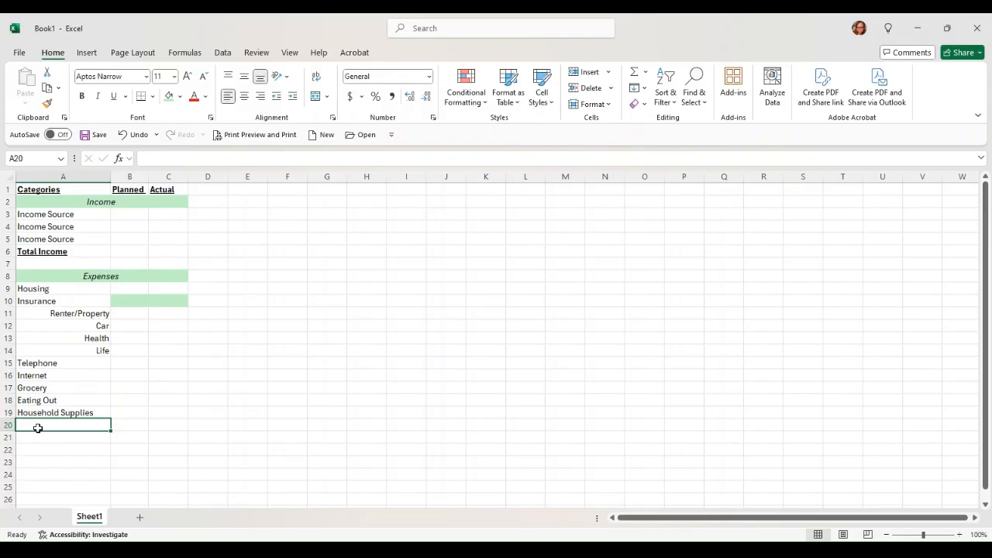
{"action": "type", "text": "Student"}
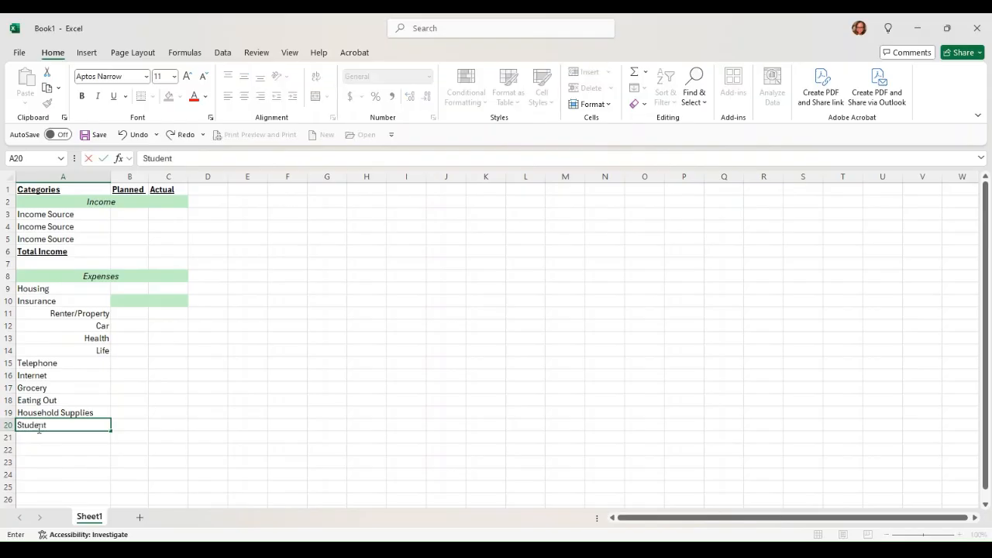
{"action": "type", "text": " Loans"}
{"action": "key", "text": "Return"}
{"action": "type", "text": "Car "}
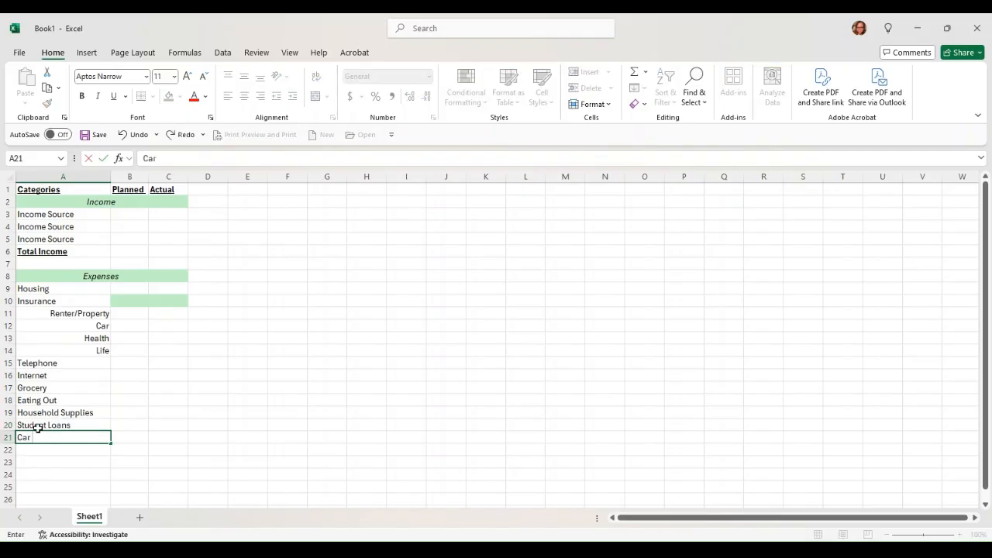
{"action": "type", "text": "Payment"}
{"action": "key", "text": "Return"}
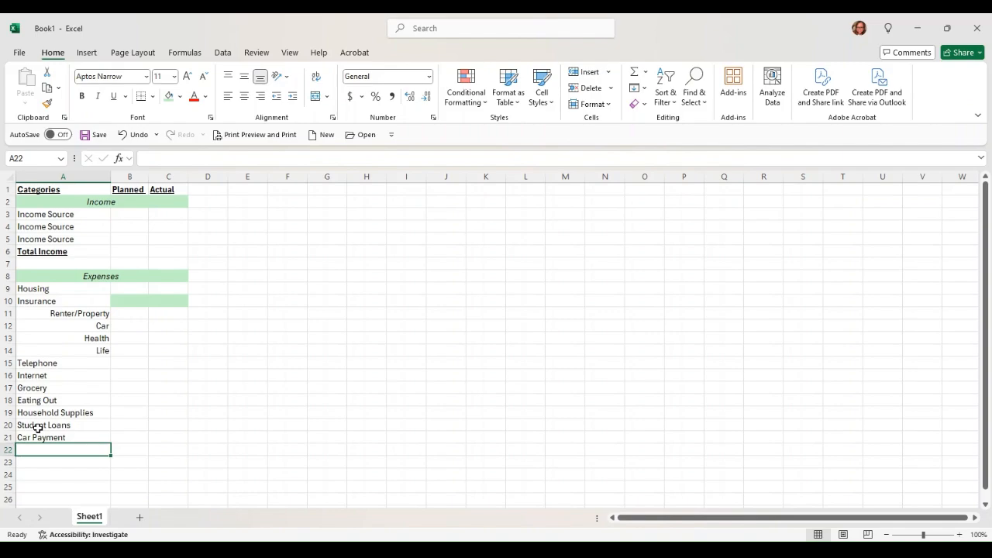
- Enter a bold, underlined 'Total Expense' label in cell A22
{"action": "key", "text": "ctrl+b"}
{"action": "key", "text": "ctrl+u"}
{"action": "type", "text": "Total "}
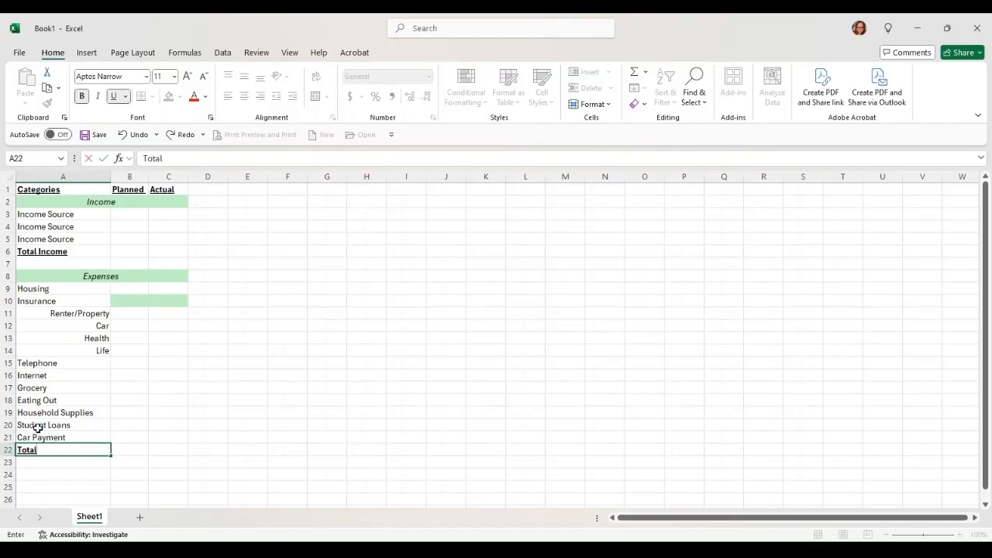
{"action": "type", "text": "Expense"}
{"action": "key", "text": "ctrl+b"}
{"action": "key", "text": "ctrl+u"}
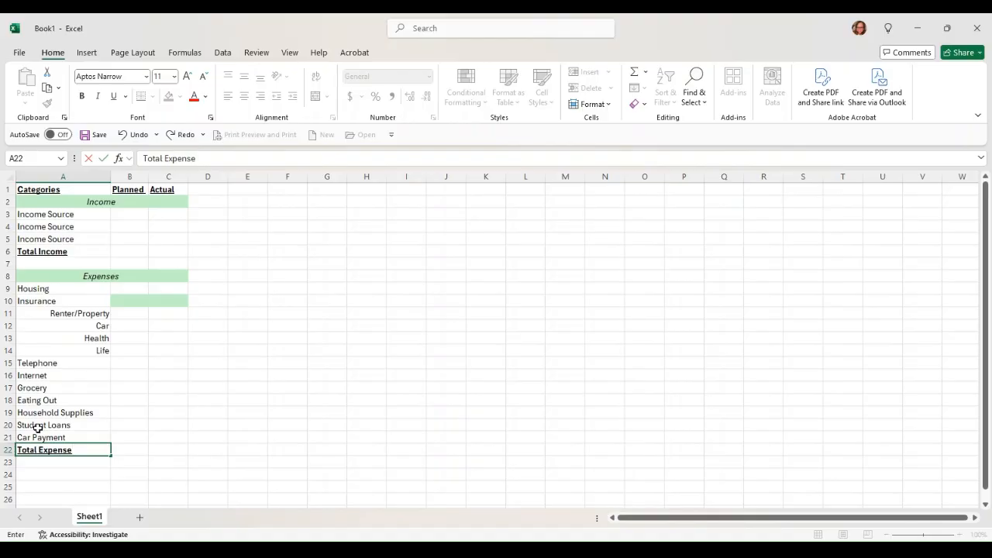
{"action": "key", "text": "Tab"}
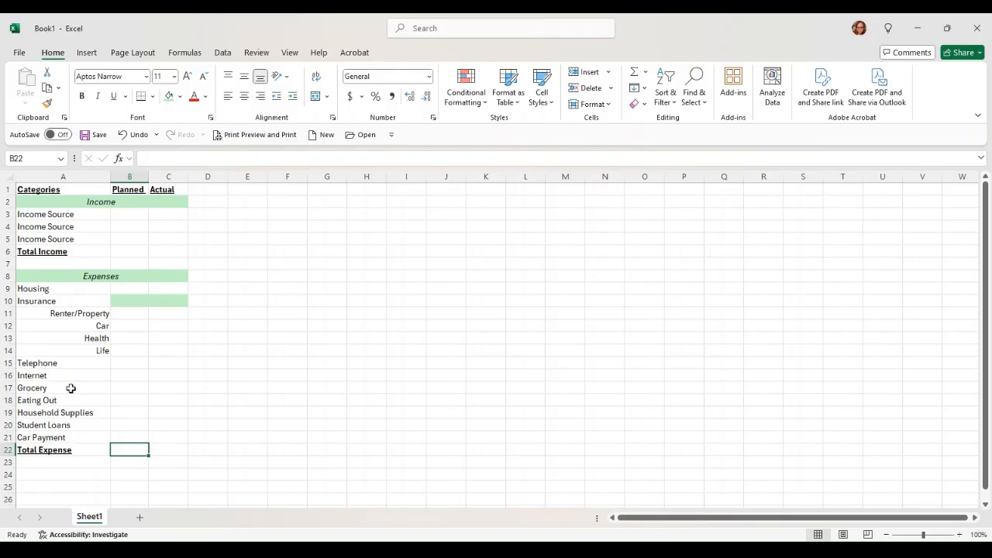
- Type a bold, underlined 'Difference' heading into cell D1 beside Actual
{"action": "left_click_drag", "start_coordinate": [127, 213], "coordinate": [126, 239]}
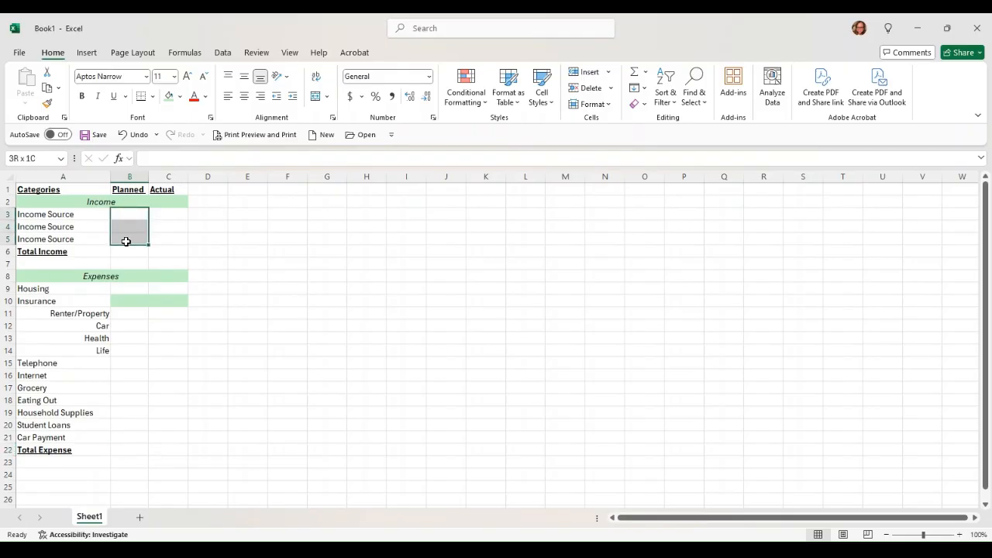
{"action": "left_click", "coordinate": [144, 357], "text": "ctrl"}
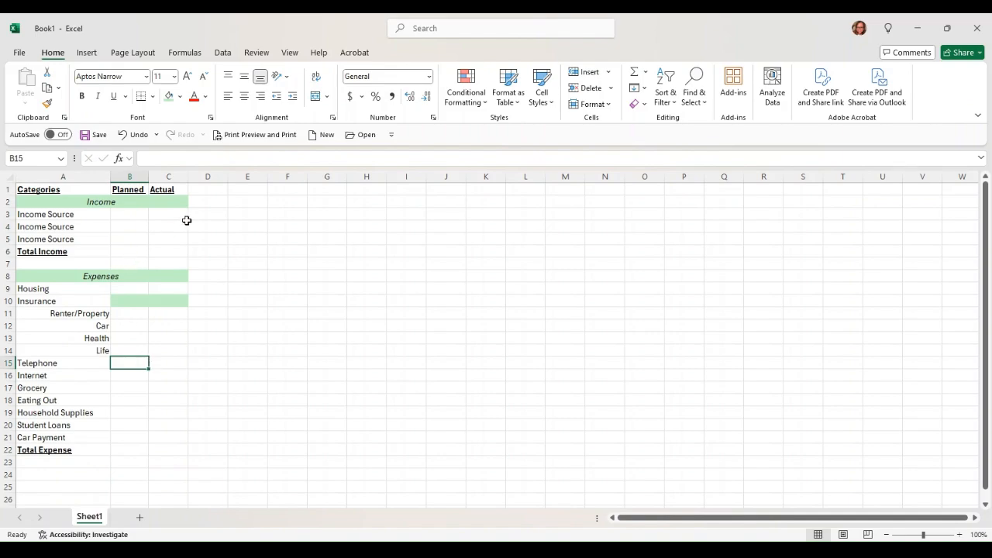
{"action": "left_click", "coordinate": [209, 188]}
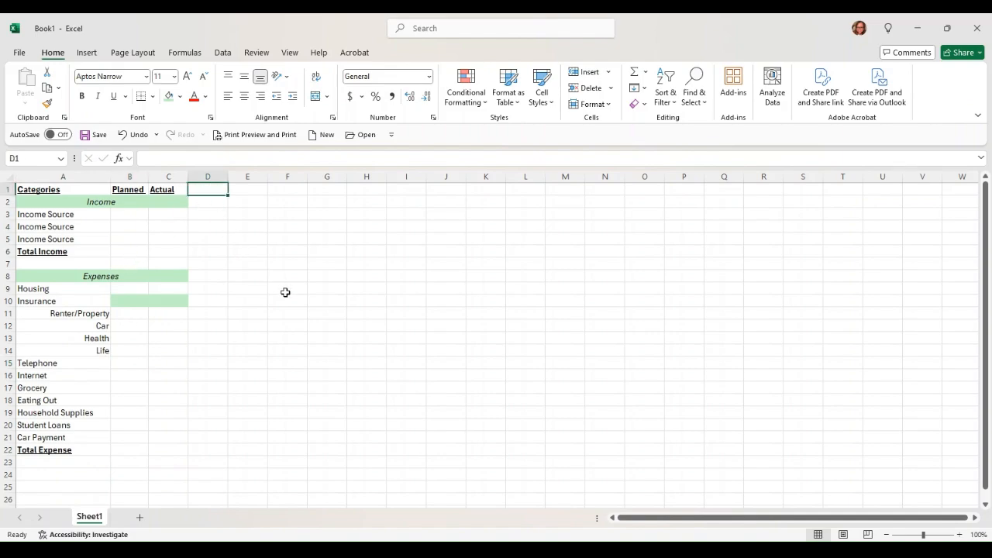
{"action": "key", "text": "ctrl+b"}
{"action": "key", "text": "ctrl+u"}
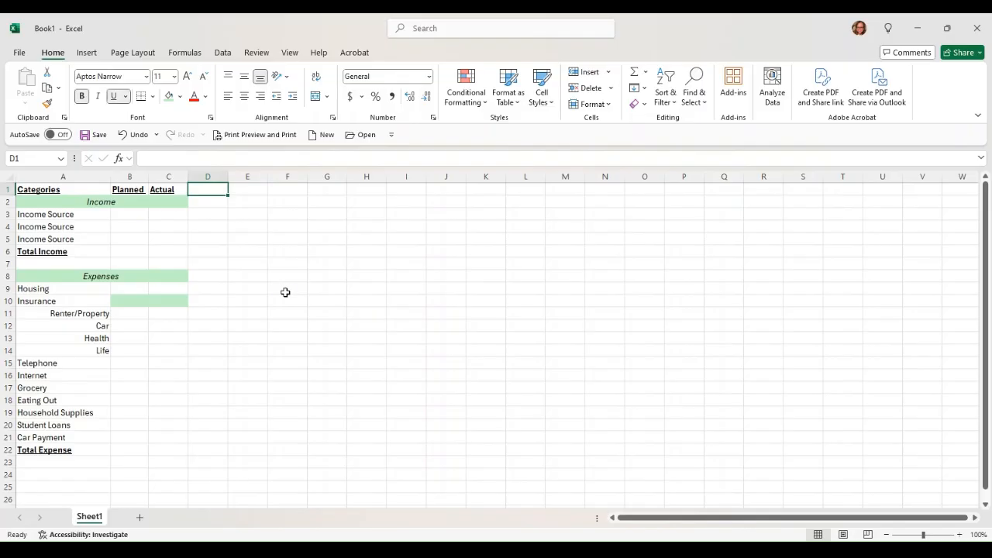
{"action": "type", "text": "iffe"}
{"action": "key", "text": "BackSpace"}
{"action": "key", "text": "BackSpace"}
{"action": "key", "text": "BackSpace"}
{"action": "key", "text": "BackSpace"}
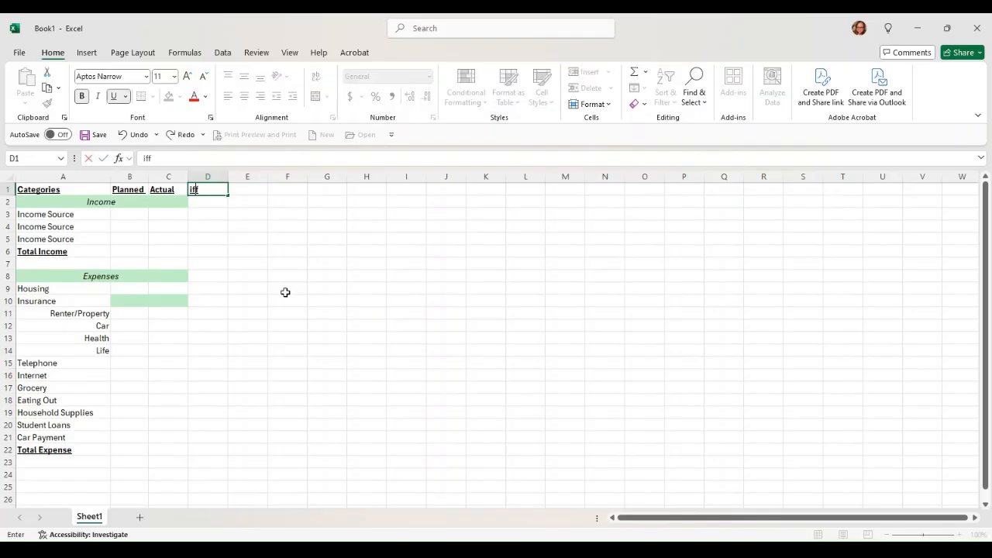
{"action": "type", "text": "Difference"}
{"action": "key", "text": "Return"}
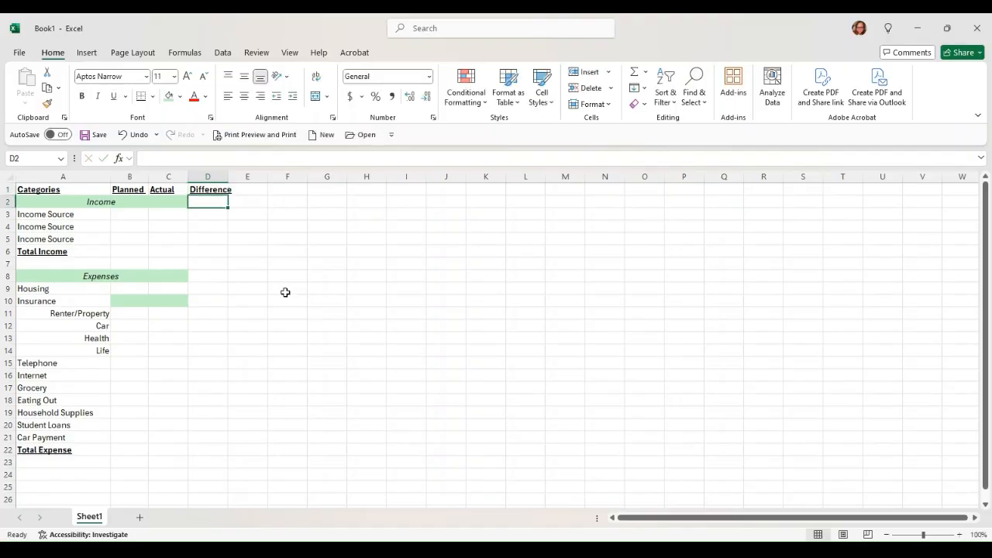
- Auto-fit column D and fill D2, D8 and D10 light green
{"action": "double_click", "coordinate": [229, 176]}
{"action": "left_click", "coordinate": [204, 276], "text": "ctrl"}
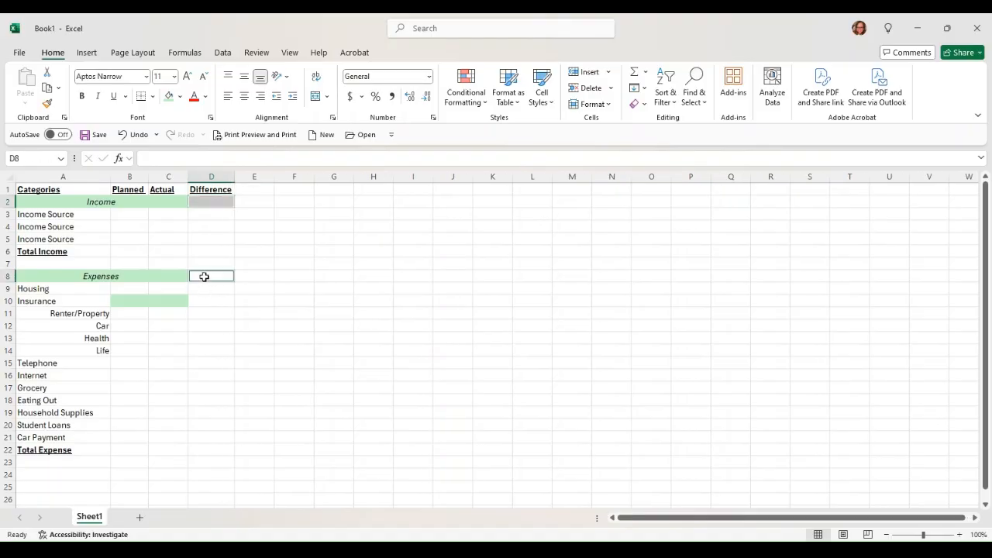
{"action": "left_click", "coordinate": [204, 301], "text": "ctrl"}
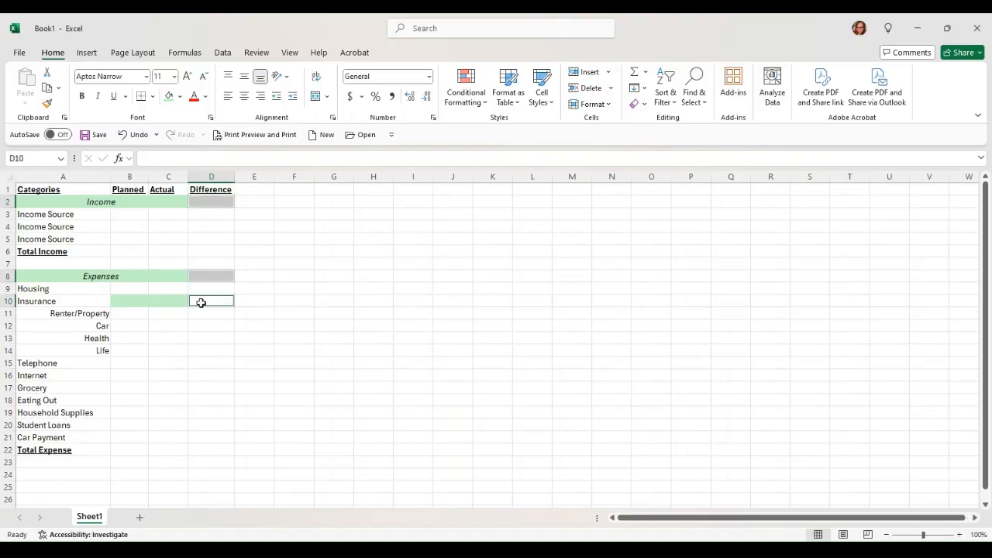
{"action": "left_click", "coordinate": [169, 96]}
{"action": "left_click", "coordinate": [323, 288]}
- Merge and centre Income across A2:D2, keeping Expenses merged across row 8
{"action": "left_click_drag", "start_coordinate": [173, 203], "coordinate": [219, 205]}
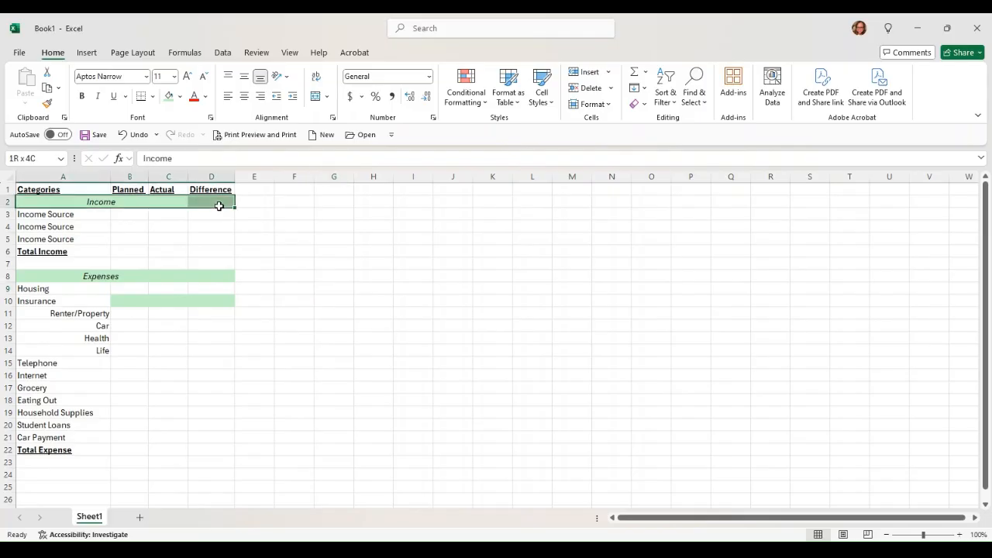
{"action": "left_click", "coordinate": [317, 96]}
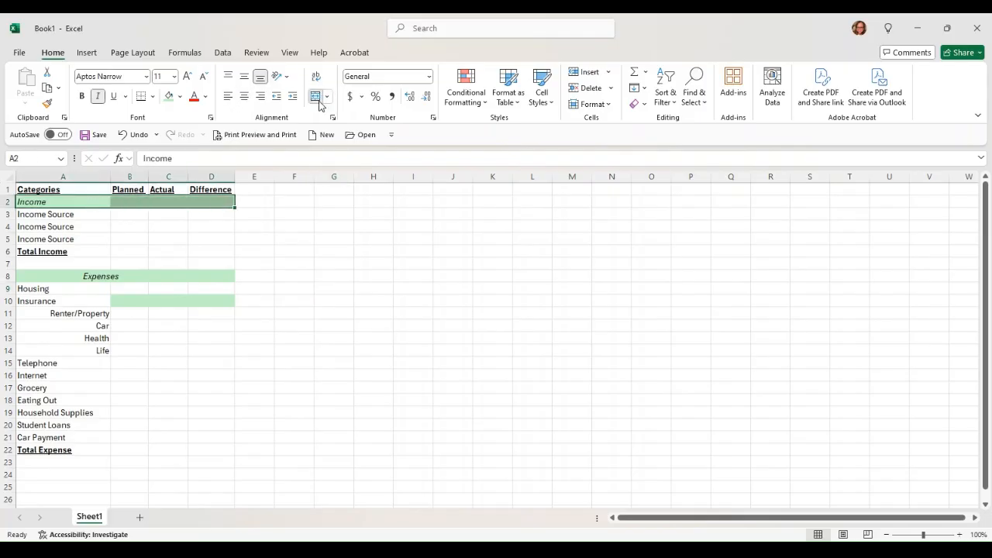
{"action": "left_click", "coordinate": [318, 101]}
{"action": "left_click", "coordinate": [139, 274]}
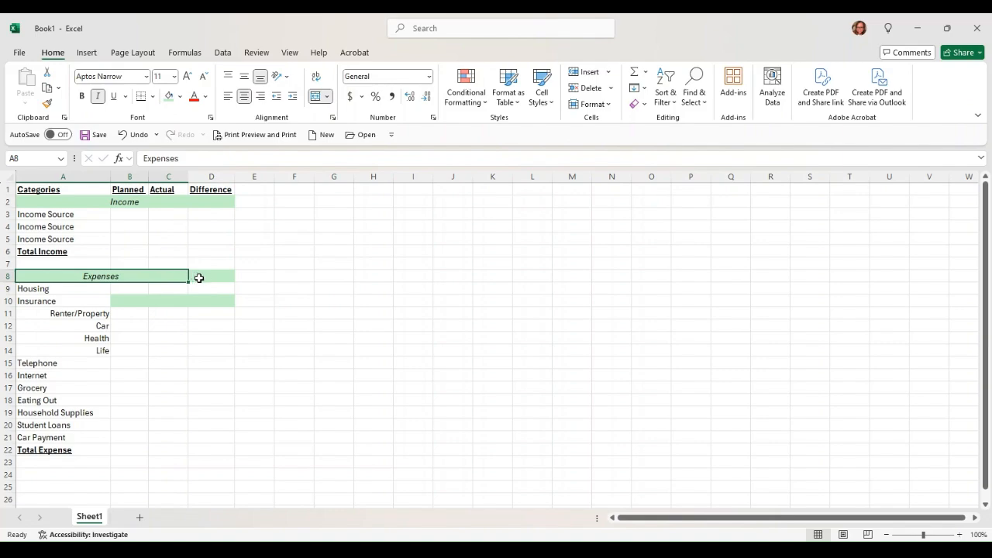
{"action": "left_click", "coordinate": [199, 278], "text": "ctrl"}
{"action": "left_click", "coordinate": [315, 97]}
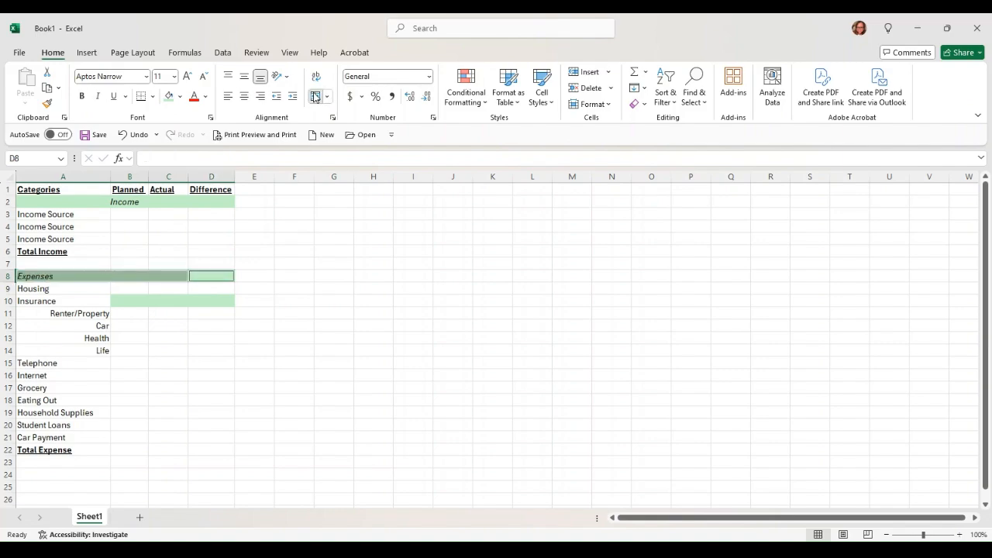
{"action": "left_click", "coordinate": [315, 96]}
- Merge the green band B10:D10 into one cell
{"action": "left_click_drag", "start_coordinate": [132, 303], "coordinate": [202, 303]}
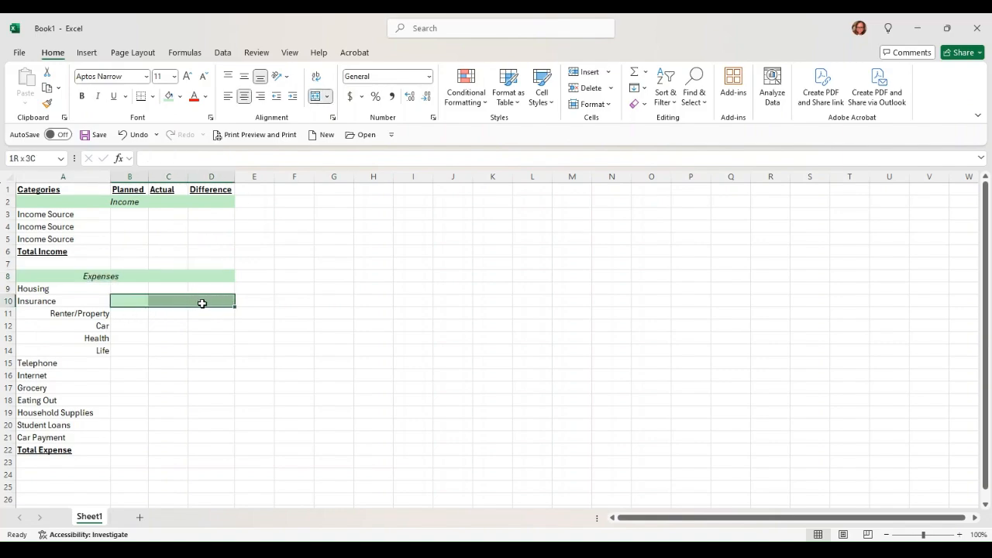
{"action": "left_click", "coordinate": [316, 96]}
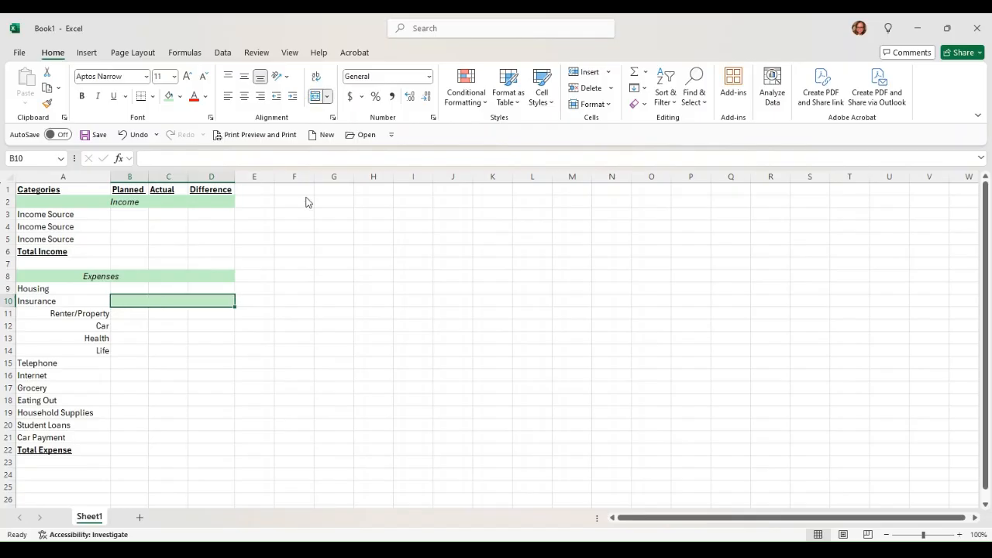
{"action": "left_click", "coordinate": [310, 252]}
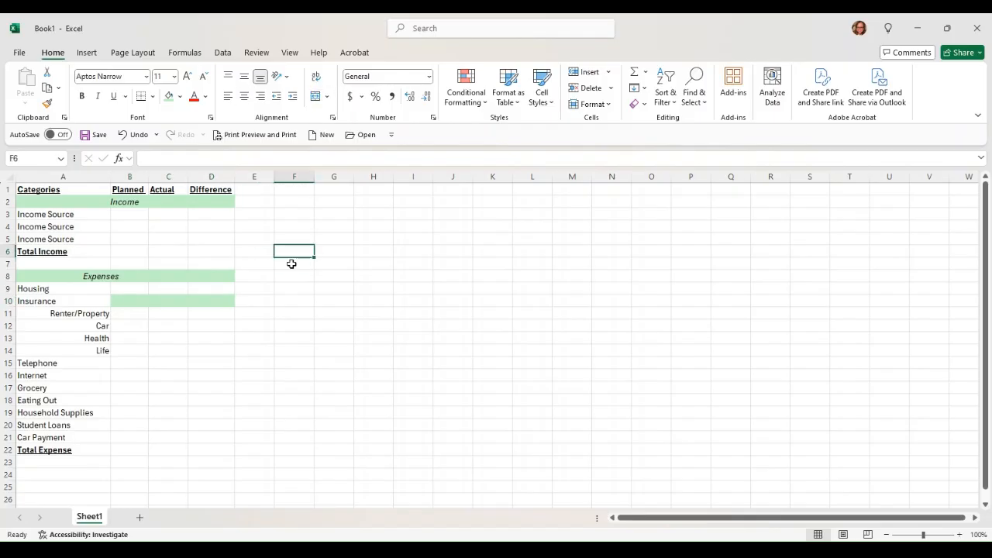
{"action": "left_click", "coordinate": [128, 215]}
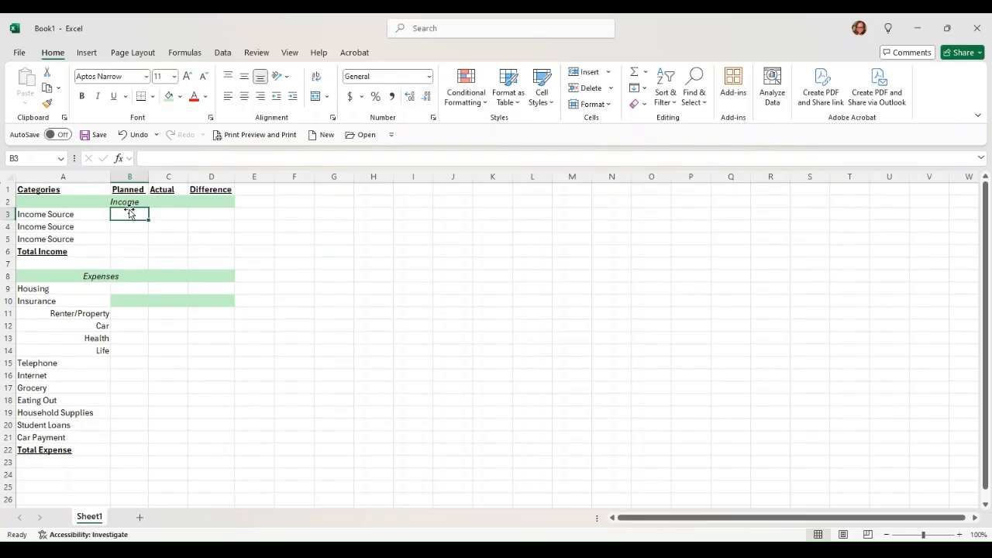
- Enter planned income amounts 2500, 1250 and 100 in B3:B5
{"action": "type", "text": "2500"}
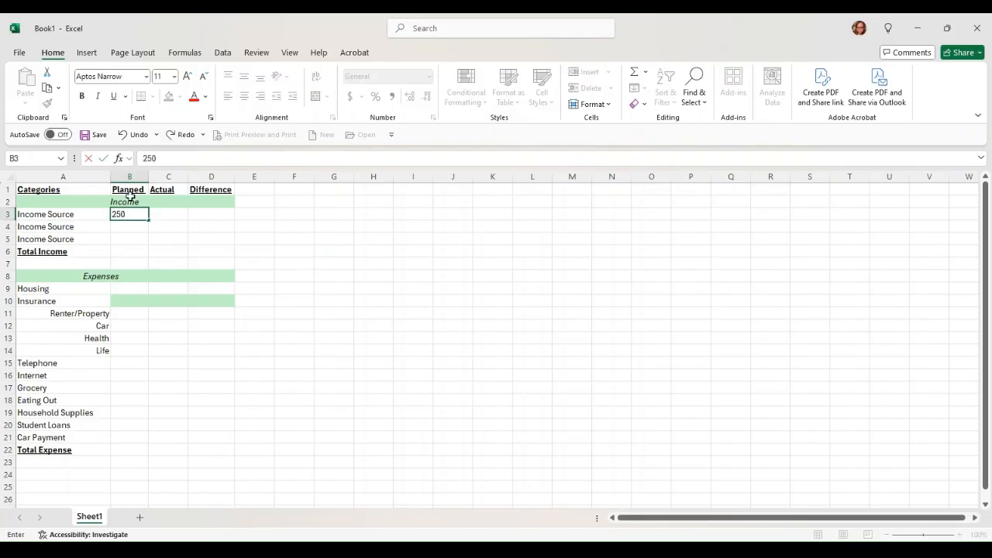
{"action": "key", "text": "Return"}
{"action": "type", "text": "1250"}
{"action": "key", "text": "Return"}
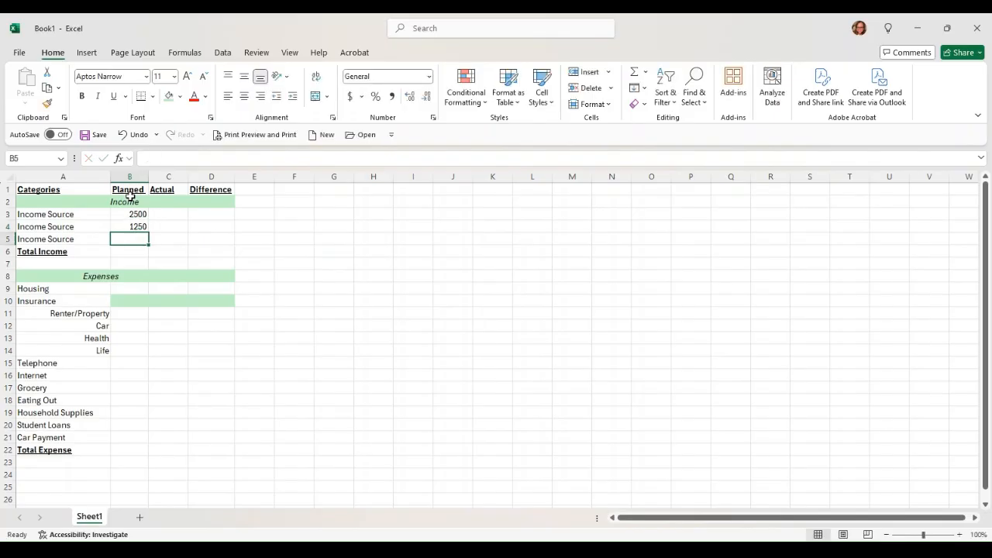
{"action": "type", "text": "100"}
{"action": "key", "text": "Return"}
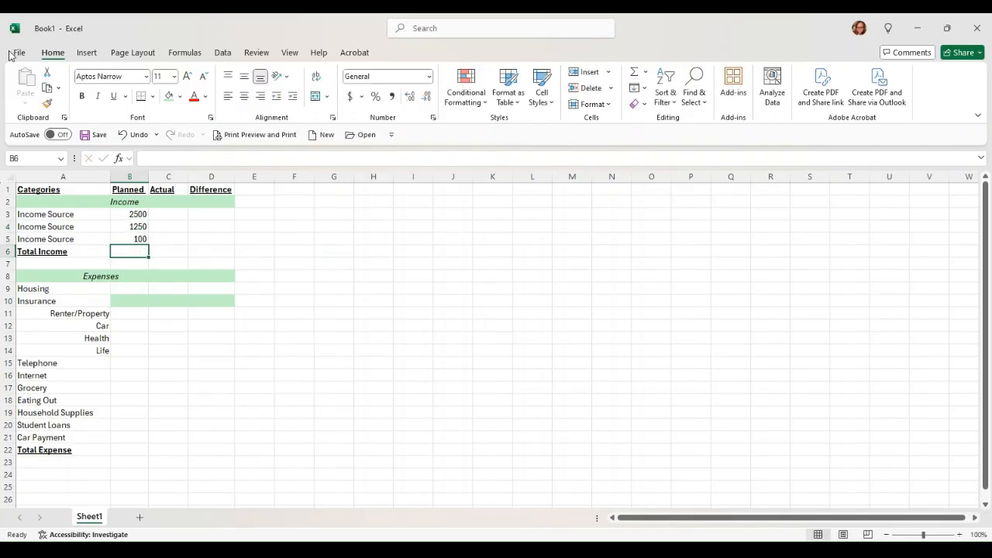
- Enter planned Housing 1500 and insurance amounts 100, 500, 300 and 100 (Life)
{"action": "left_click", "coordinate": [129, 289]}
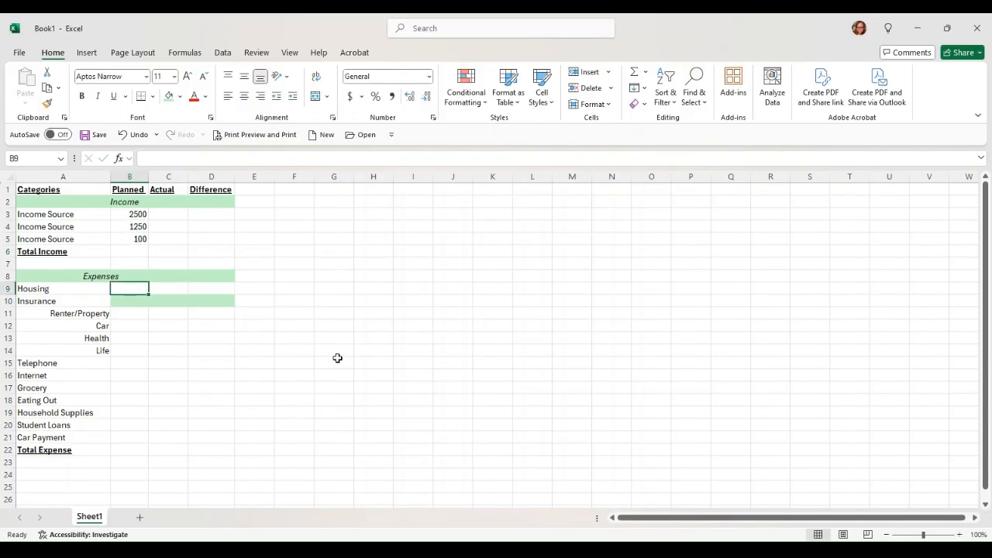
{"action": "type", "text": "1500"}
{"action": "key", "text": "Return"}
{"action": "key", "text": "Return"}
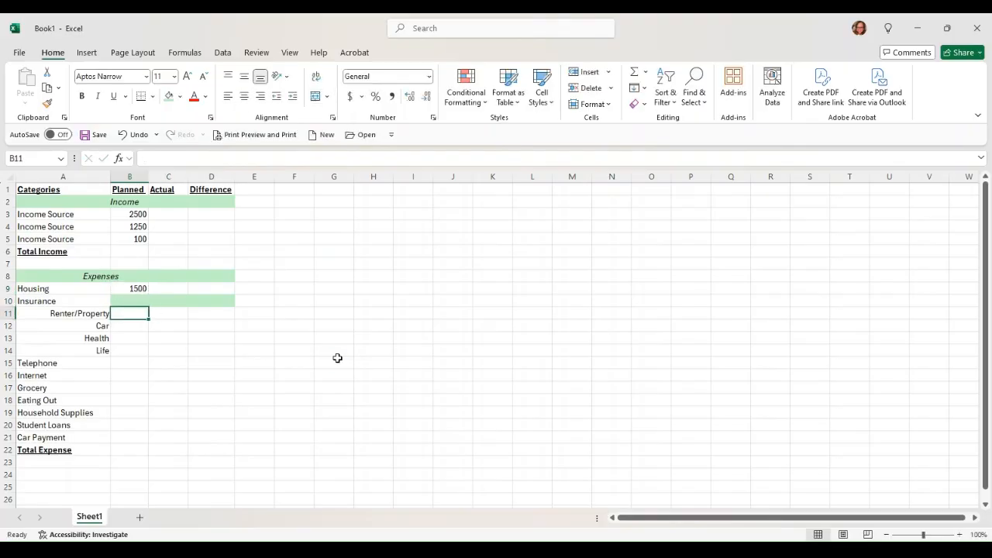
{"action": "type", "text": "100"}
{"action": "key", "text": "Return"}
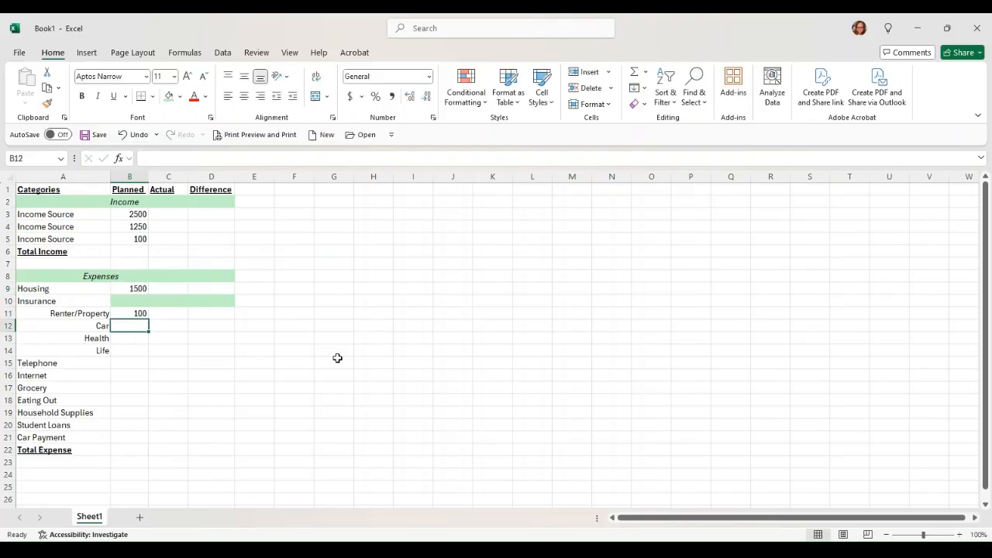
{"action": "type", "text": "500"}
{"action": "key", "text": "Return"}
{"action": "type", "text": "300"}
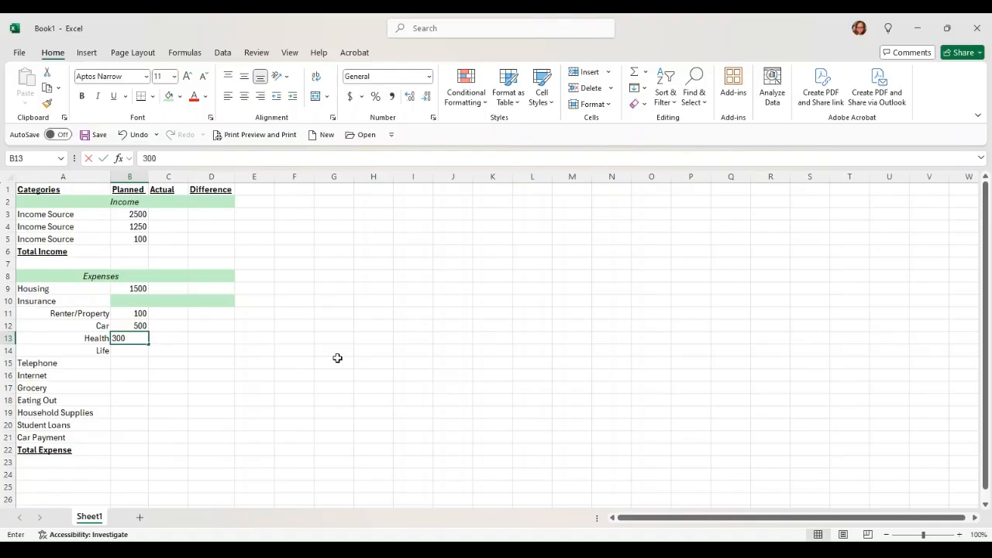
{"action": "key", "text": "Return"}
{"action": "type", "text": "250"}
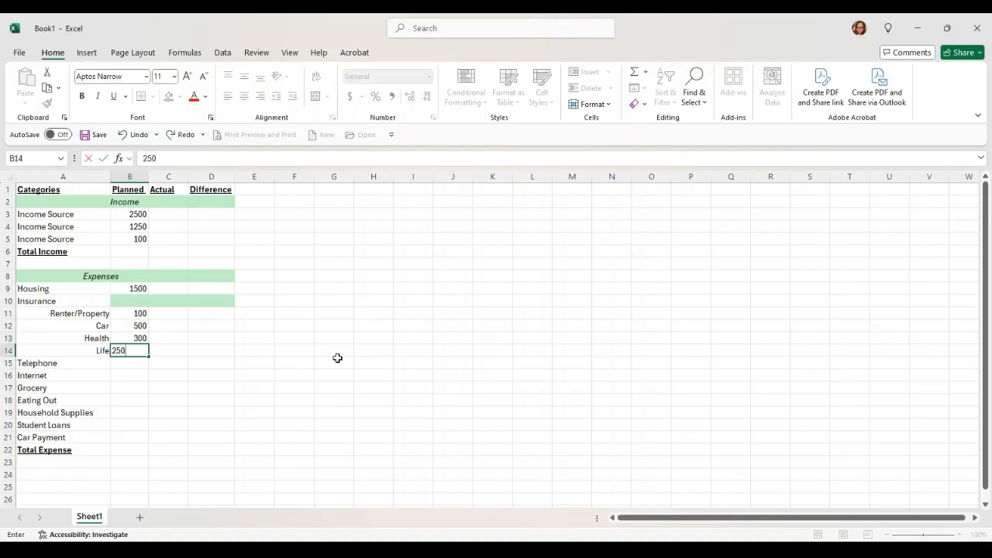
{"action": "key", "text": "Return"}
{"action": "key", "text": "Up"}
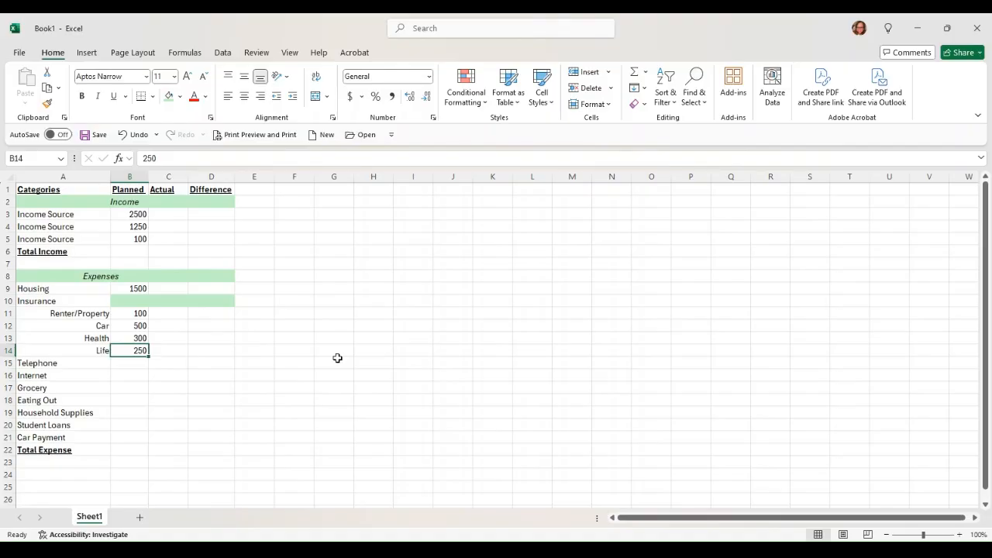
{"action": "type", "text": "100"}
{"action": "key", "text": "Return"}
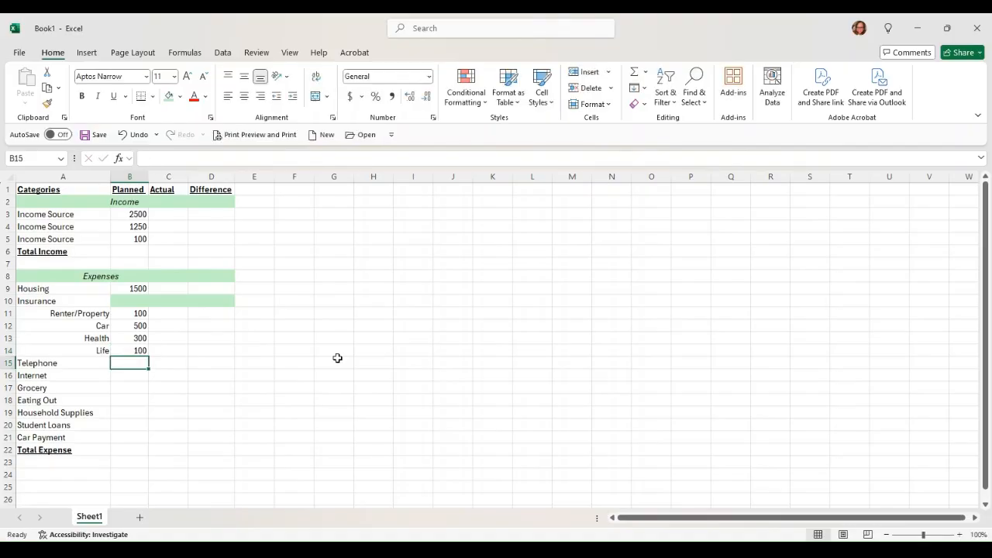
- Enter planned Telephone 150, Internet 150, Grocery 1500, Eating Out 250, Household 250, Student Loans 100, Car Payment 200
{"action": "type", "text": "150"}
{"action": "key", "text": "Return"}
{"action": "type", "text": "150"}
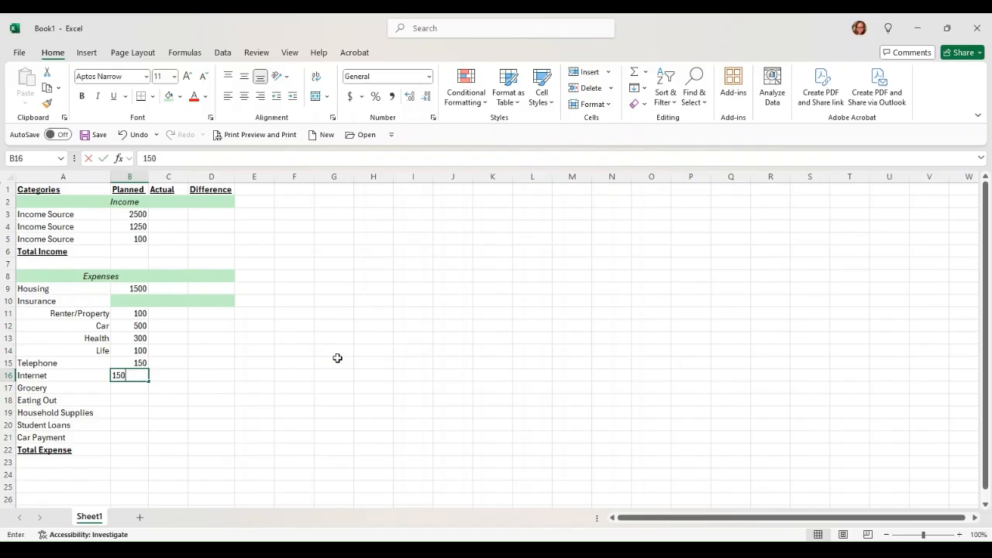
{"action": "key", "text": "Return"}
{"action": "type", "text": "1500"}
{"action": "key", "text": "Return"}
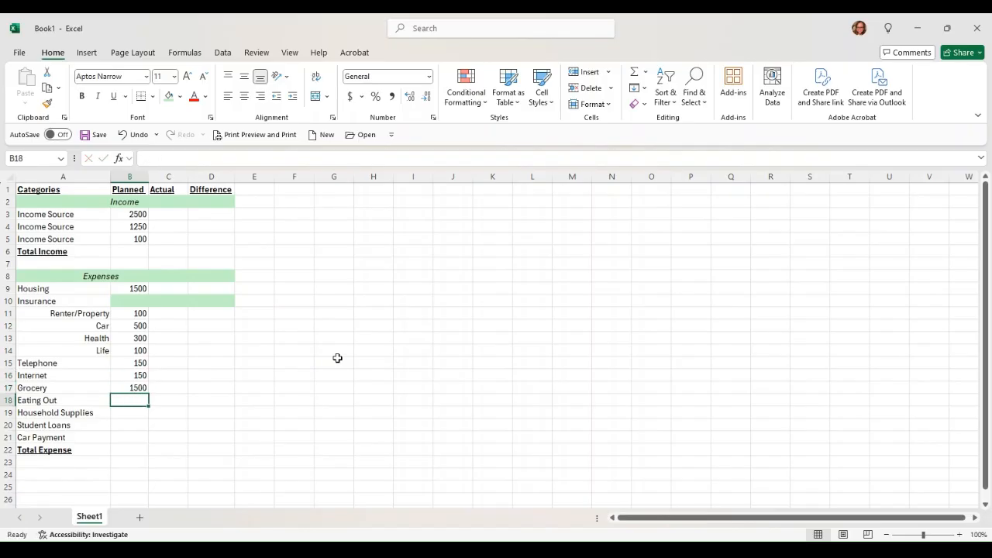
{"action": "type", "text": "250"}
{"action": "key", "text": "Return"}
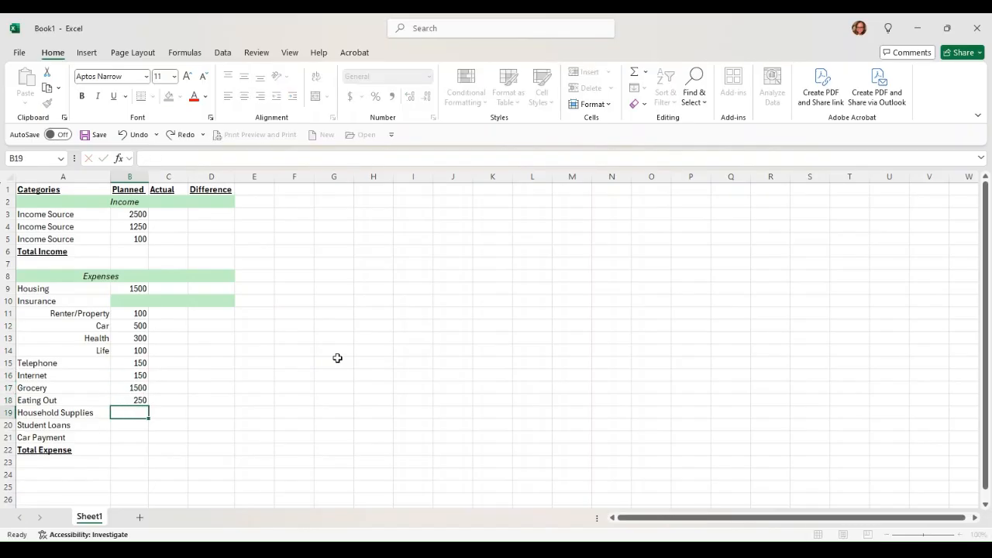
{"action": "type", "text": "3"}
{"action": "key", "text": "BackSpace"}
{"action": "type", "text": "250"}
{"action": "key", "text": "Return"}
{"action": "type", "text": "100"}
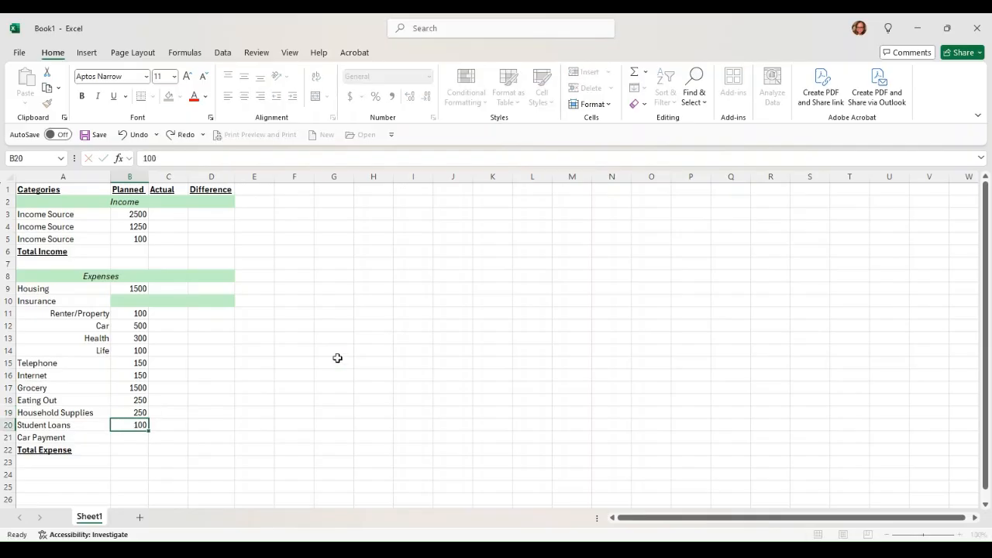
{"action": "key", "text": "Return"}
{"action": "type", "text": "200"}
{"action": "key", "text": "Return"}
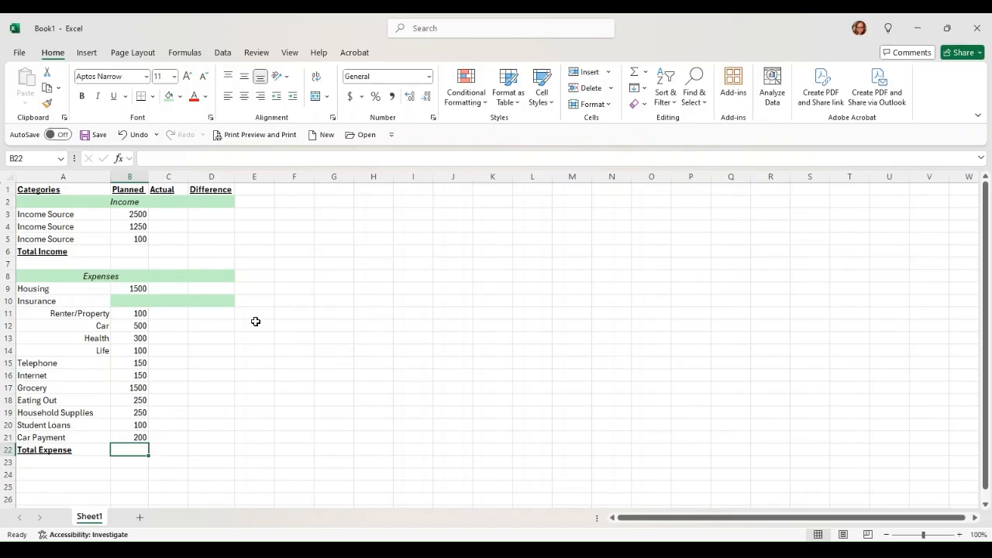
- Enter actual income amounts 2000, 1200 and 100 in C3:C5
{"action": "left_click", "coordinate": [159, 218]}
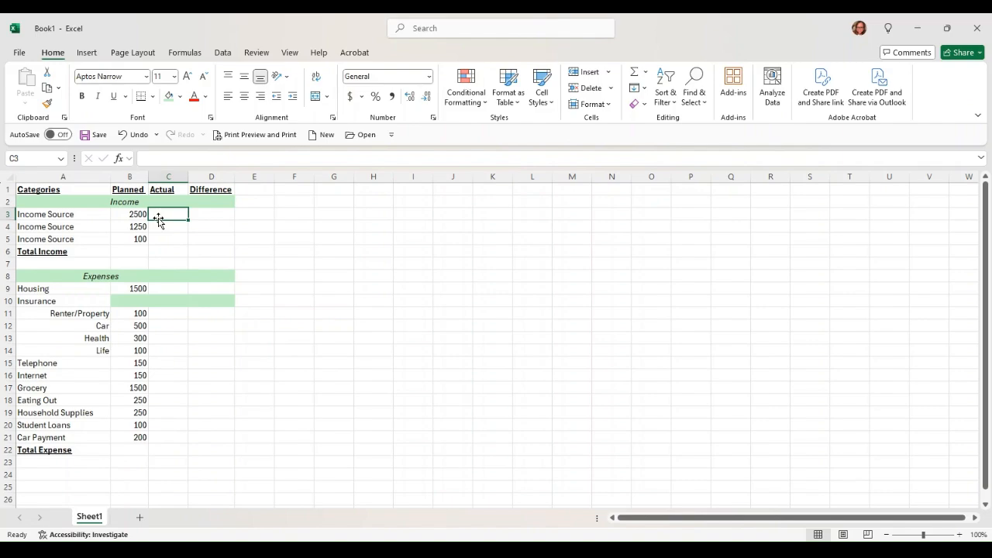
{"action": "type", "text": "200"}
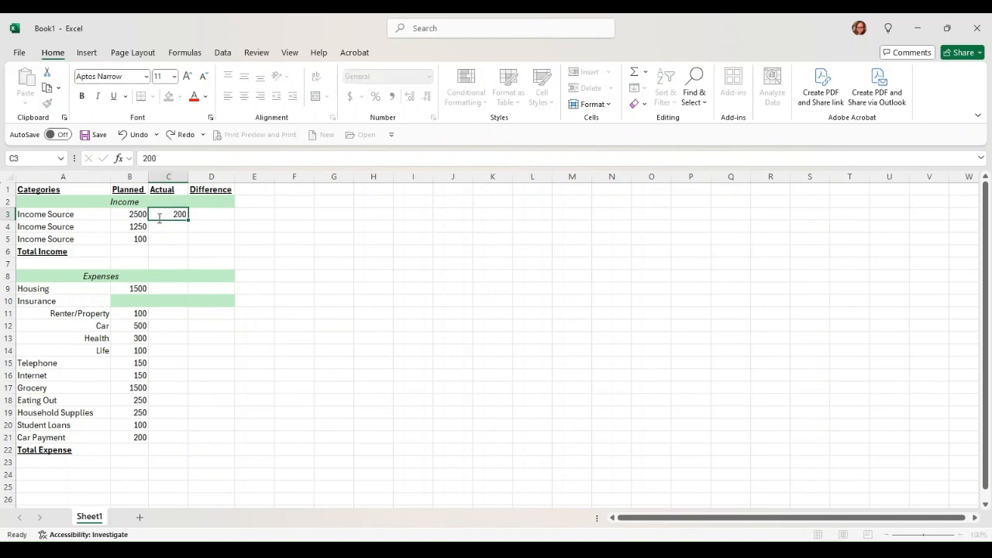
{"action": "key", "text": "Return"}
{"action": "left_click", "coordinate": [159, 218]}
{"action": "type", "text": "2000"}
{"action": "key", "text": "Return"}
{"action": "type", "text": "1200"}
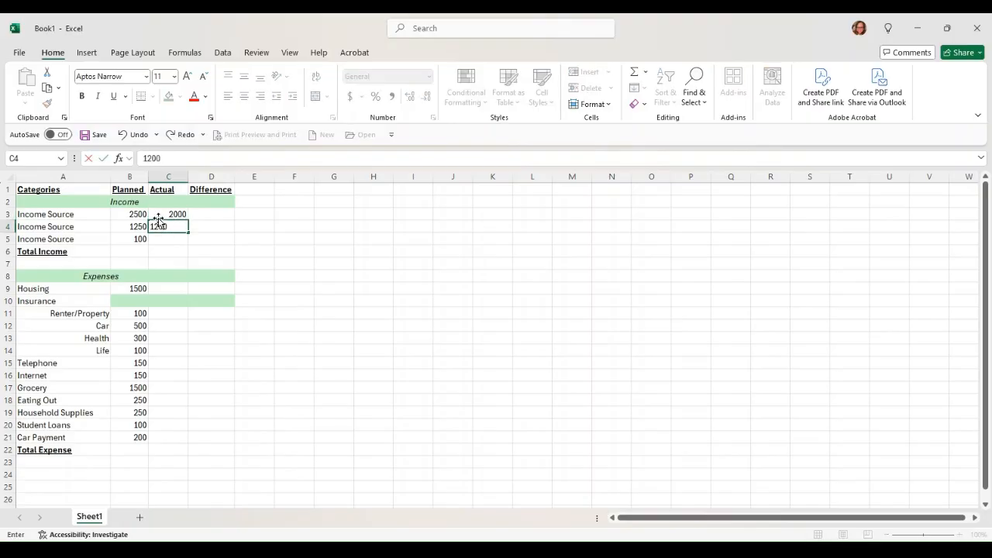
{"action": "key", "text": "Return"}
{"action": "type", "text": "150"}
{"action": "key", "text": "Return"}
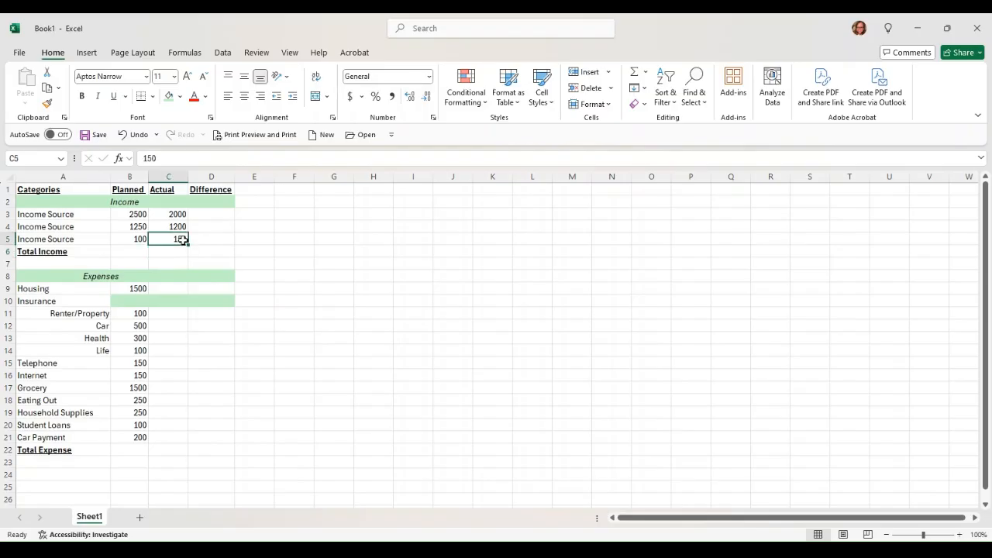
{"action": "double_click", "coordinate": [182, 239]}
{"action": "key", "text": "BackSpace"}
{"action": "type", "text": "0"}
{"action": "key", "text": "Return"}
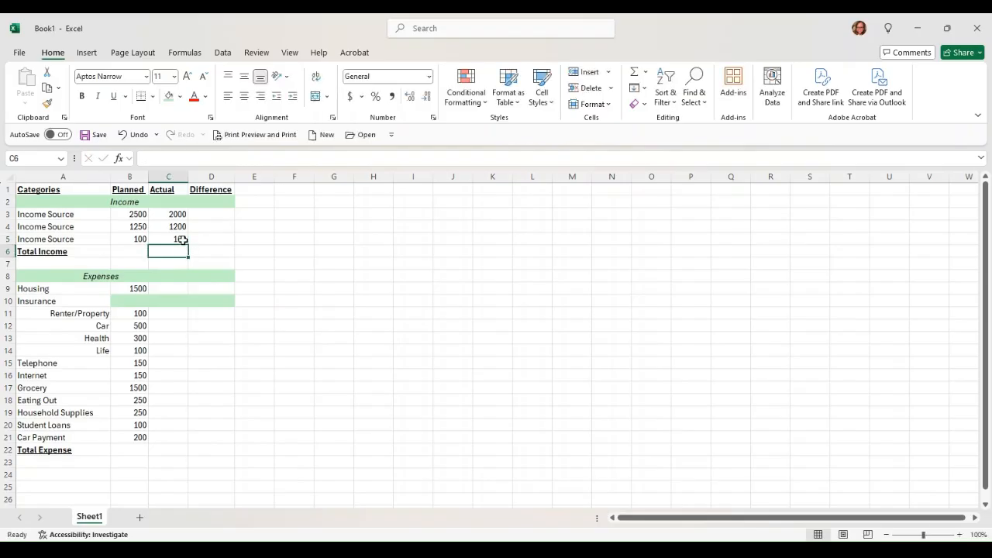
- Enter actual Housing 1250 and insurance amounts 120, 500, 300 and 100
{"action": "left_click", "coordinate": [163, 290]}
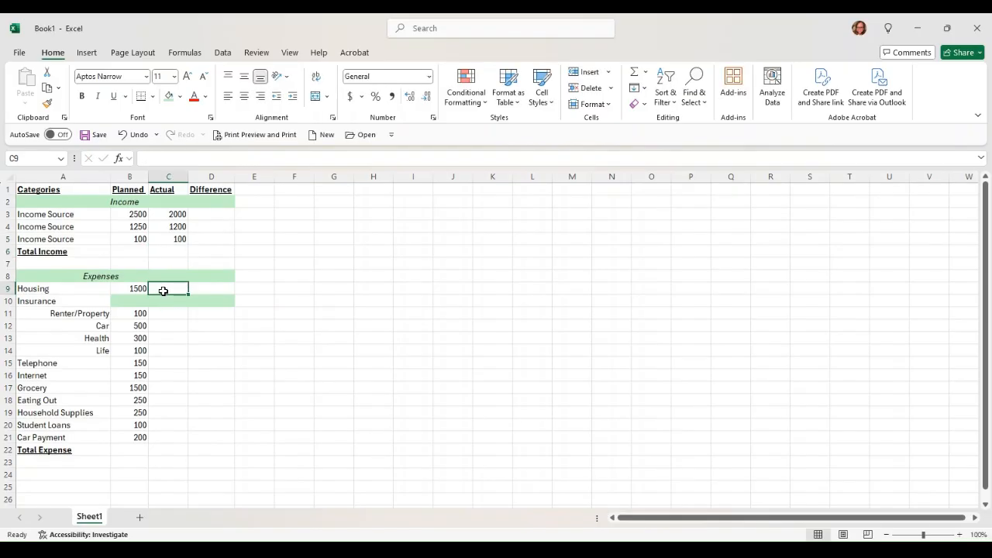
{"action": "type", "text": "1250"}
{"action": "key", "text": "Return"}
{"action": "key", "text": "Return"}
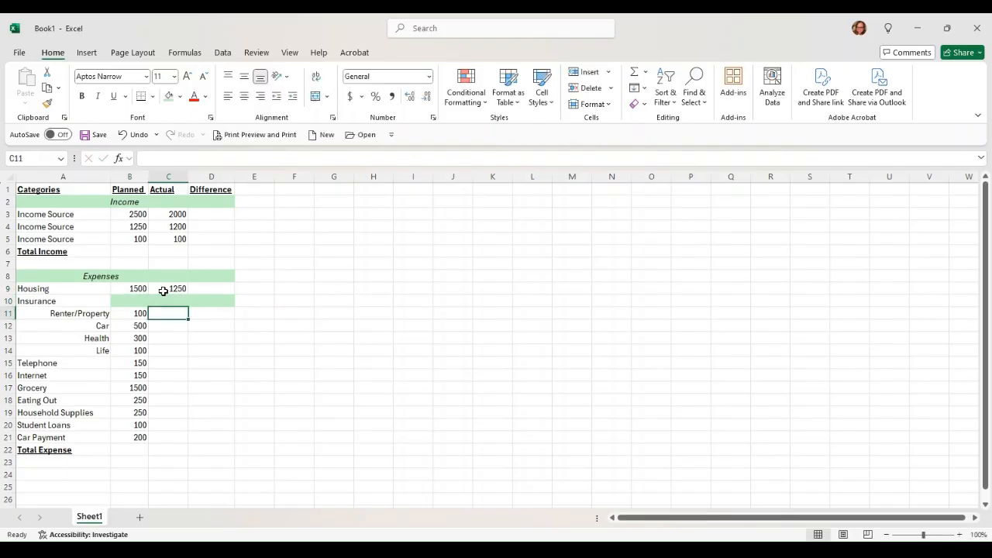
{"action": "type", "text": "120"}
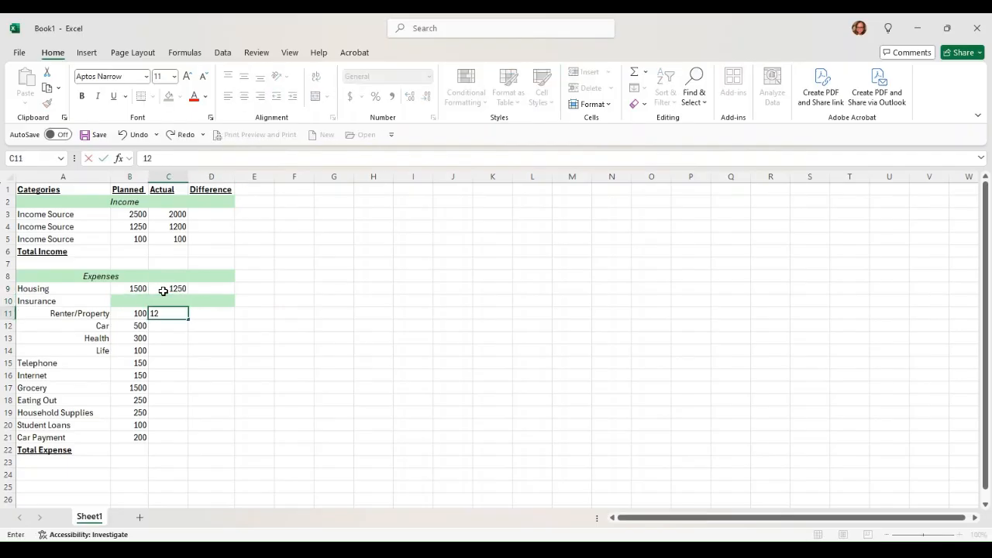
{"action": "key", "text": "Return"}
{"action": "type", "text": "500"}
{"action": "key", "text": "Return"}
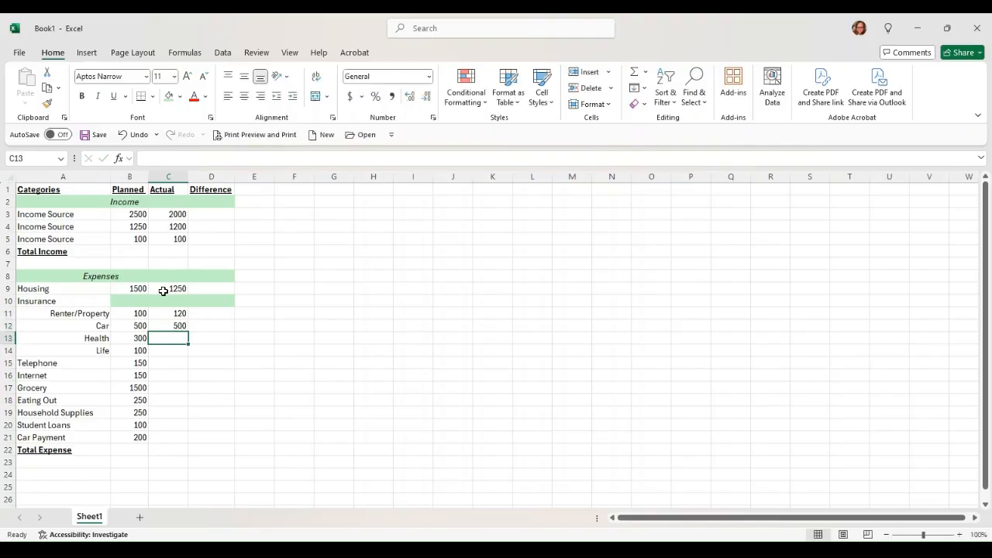
{"action": "type", "text": "300"}
{"action": "key", "text": "Return"}
{"action": "type", "text": "100"}
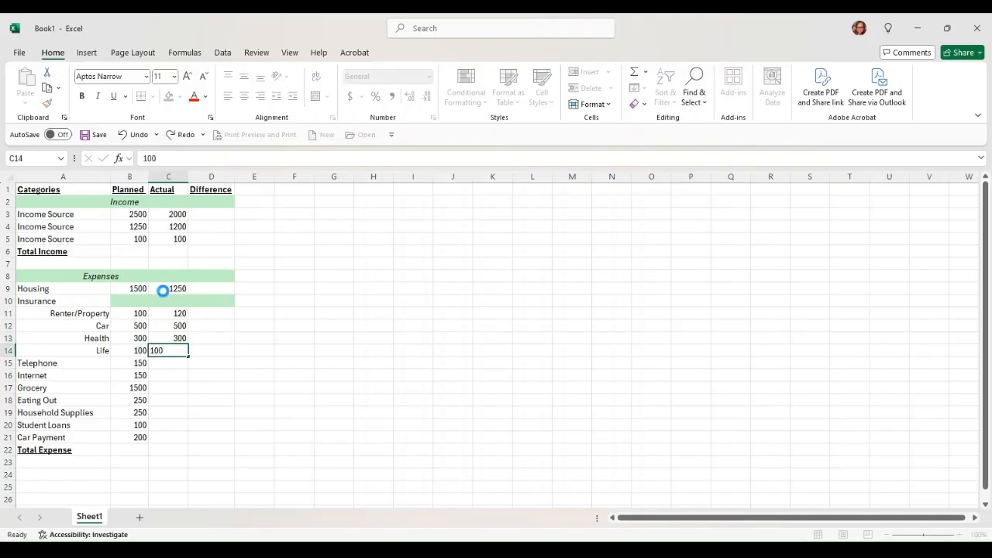
{"action": "key", "text": "Return"}
- Enter actual Telephone 145, Internet 175, Grocery 1250, Eating Out 400, Household 200, Student Loans 200, Car Payment 200
{"action": "type", "text": "145"}
{"action": "key", "text": "Return"}
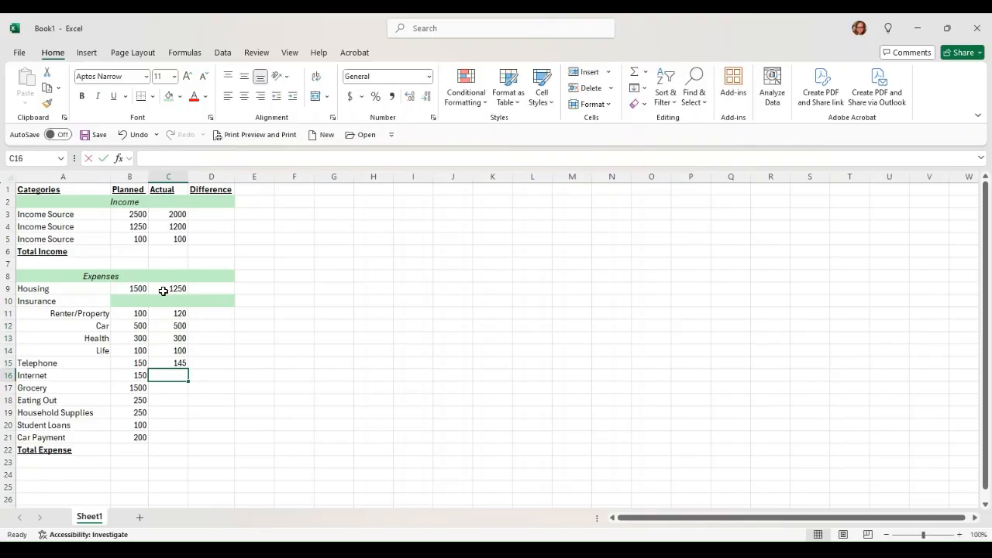
{"action": "type", "text": "175"}
{"action": "key", "text": "Return"}
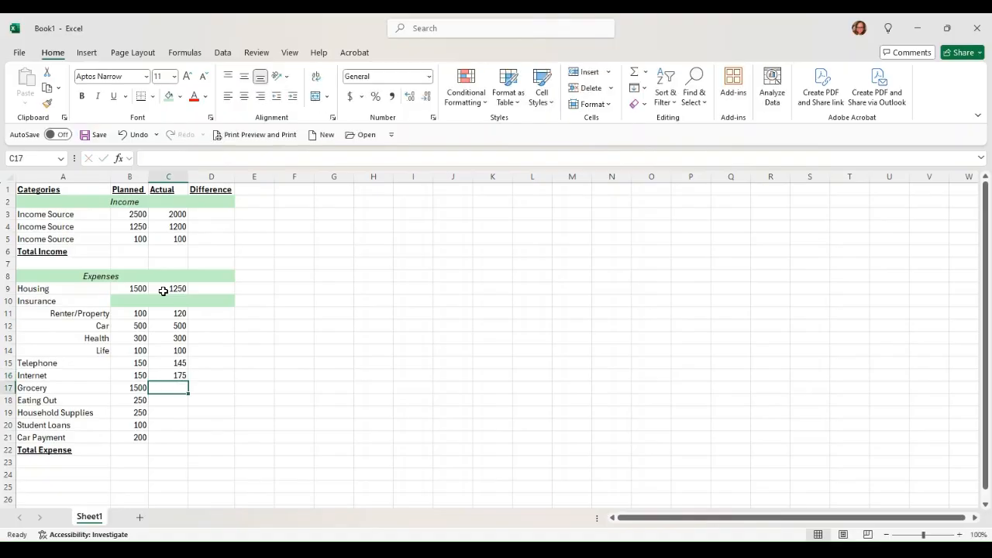
{"action": "type", "text": "1250"}
{"action": "key", "text": "Return"}
{"action": "type", "text": "400"}
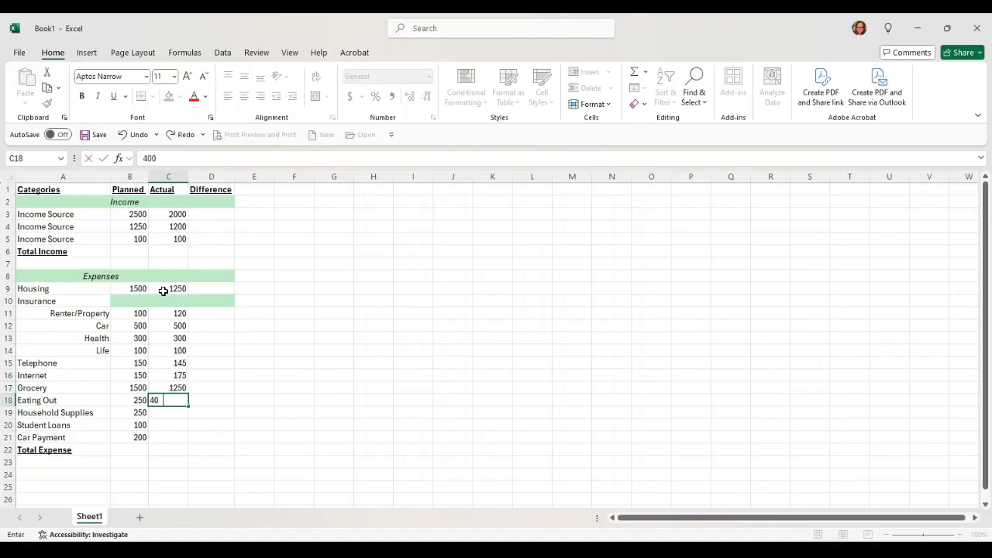
{"action": "key", "text": "Return"}
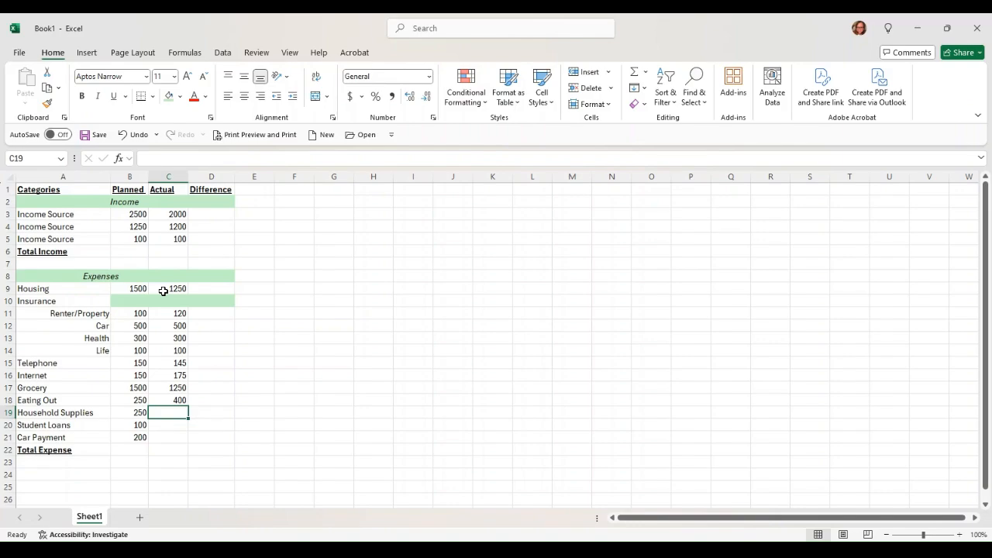
{"action": "type", "text": "200"}
{"action": "key", "text": "Return"}
{"action": "type", "text": "00"}
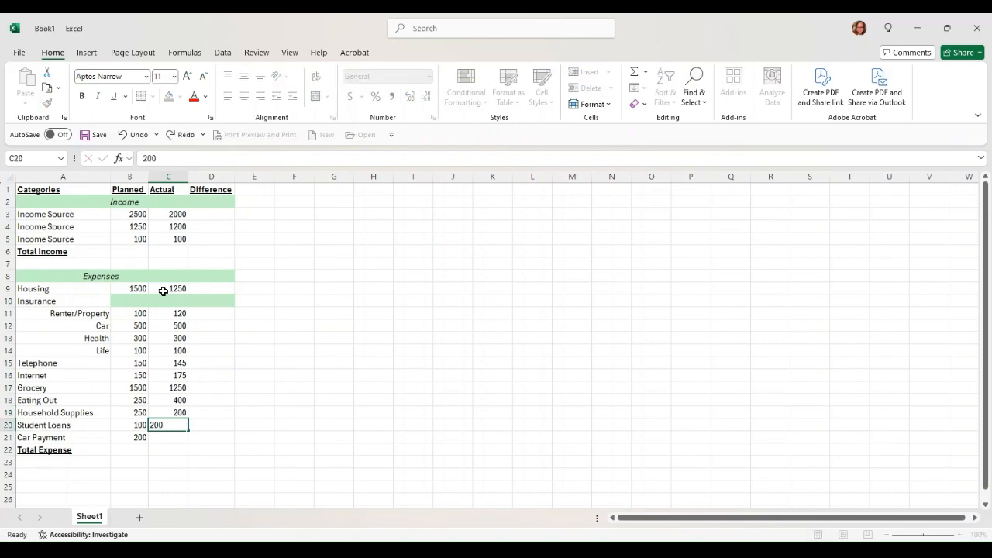
{"action": "key", "text": "Return"}
{"action": "type", "text": "100"}
{"action": "key", "text": "Return"}
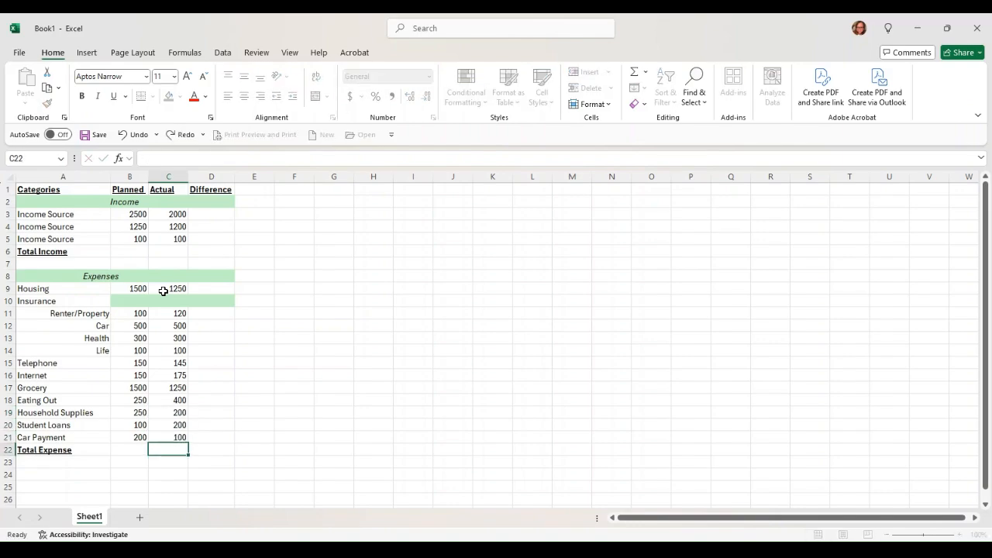
{"action": "key", "text": "Up"}
{"action": "type", "text": "200"}
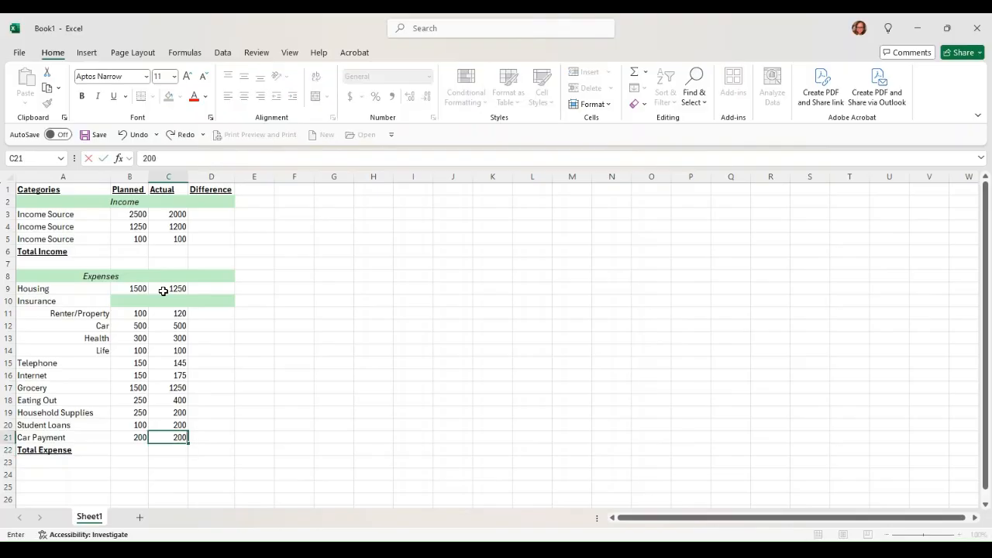
{"action": "key", "text": "Return"}
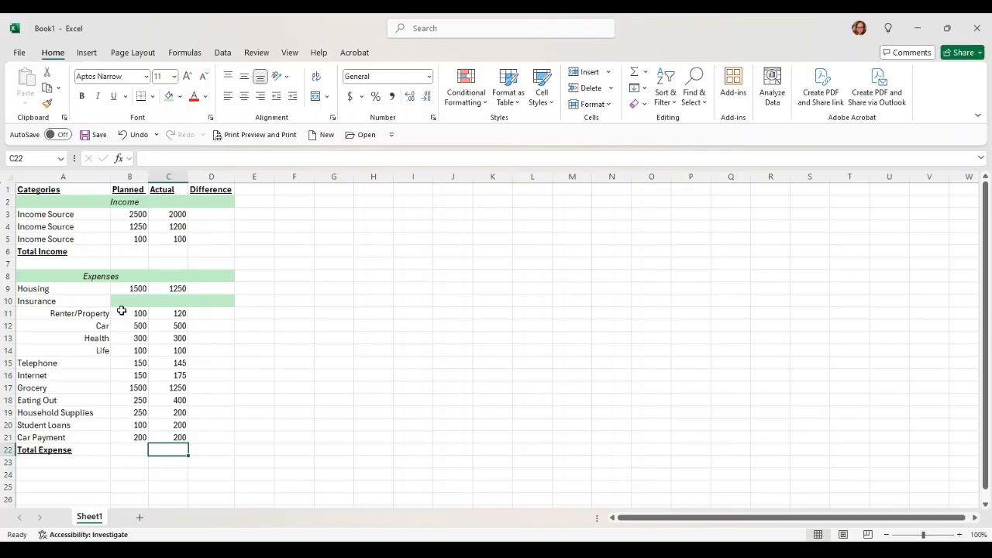
- Enter =SUM(B3:B5) in B6 to total planned income
{"action": "left_click", "coordinate": [131, 248]}
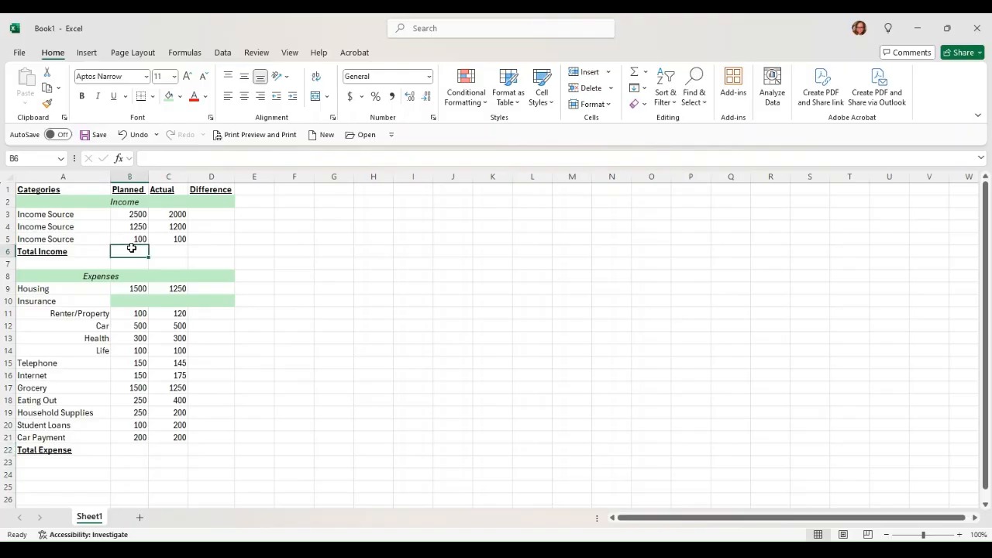
{"action": "type", "text": "="}
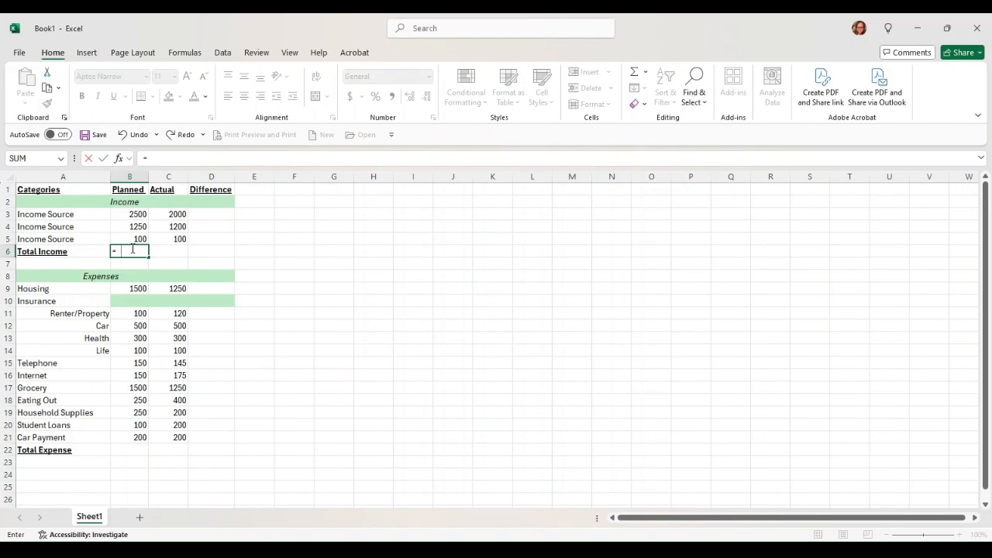
{"action": "type", "text": "sum("}
{"action": "left_click_drag", "start_coordinate": [137, 237], "coordinate": [136, 212]}
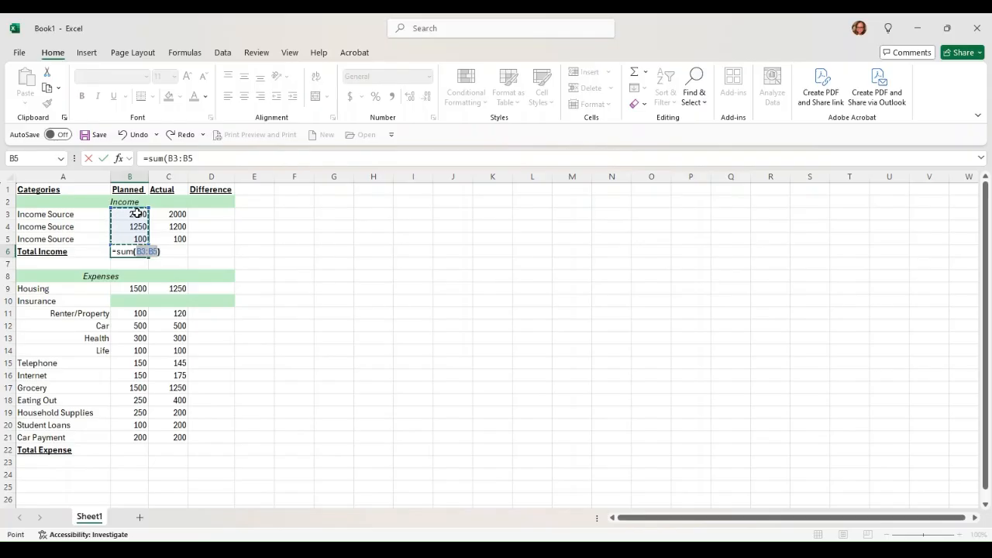
{"action": "type", "text": ")"}
{"action": "key", "text": "Return"}
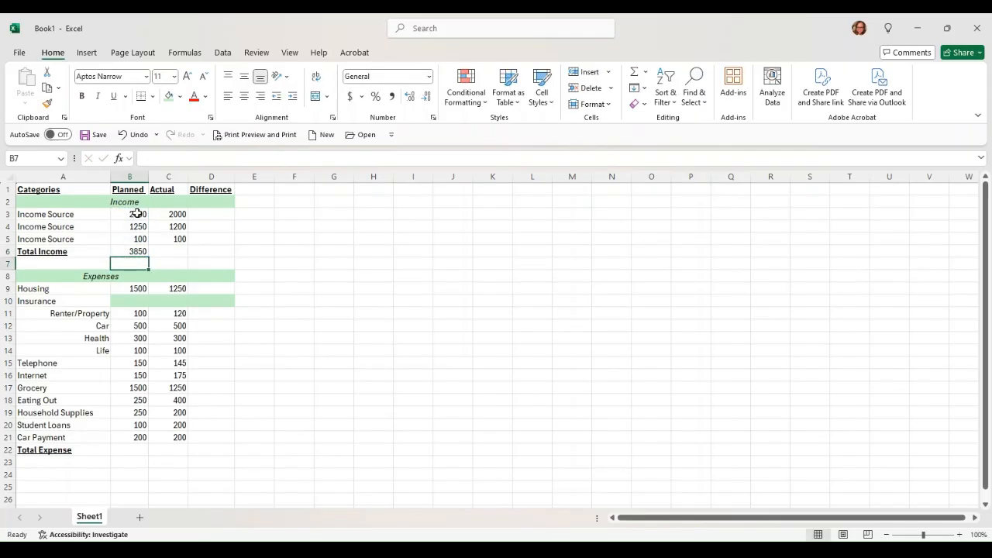
- Fill the Total Income formula from B6 into C6
{"action": "left_click", "coordinate": [138, 251]}
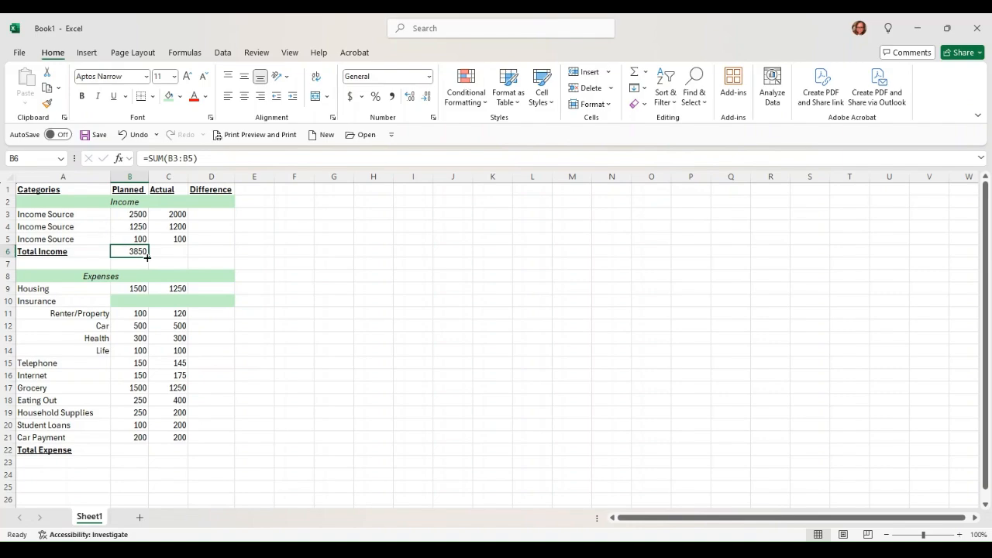
{"action": "left_click_drag", "start_coordinate": [150, 257], "coordinate": [169, 219]}
{"action": "left_click", "coordinate": [289, 239]}
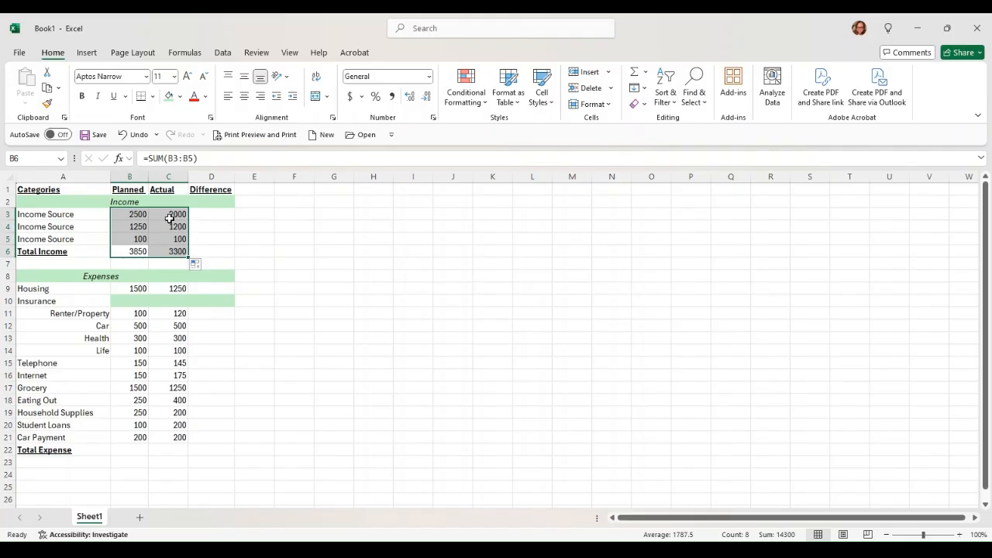
{"action": "left_click", "coordinate": [264, 229]}
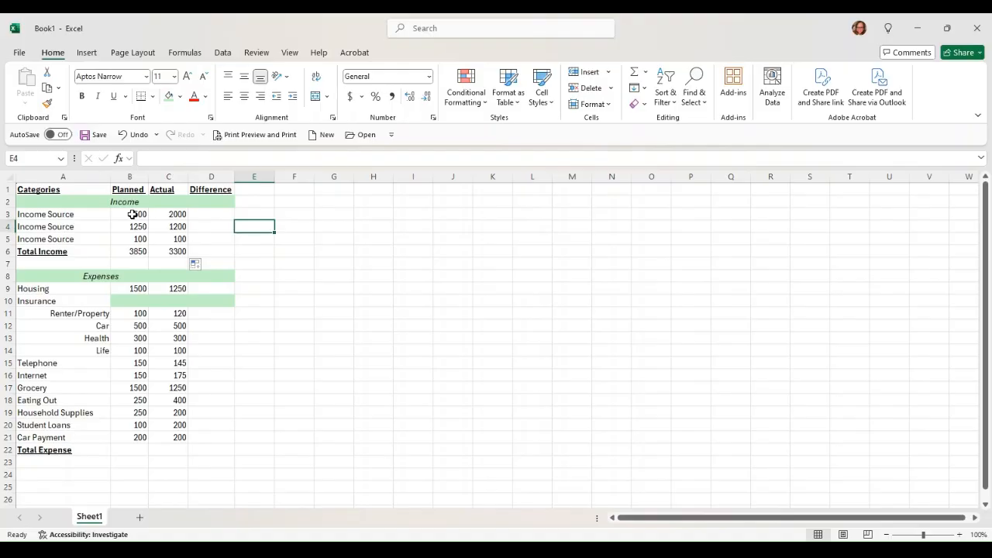
- Enter =SUM(B11:B21) in B22 to total planned expenses
{"action": "left_click", "coordinate": [129, 452]}
{"action": "type", "text": "=su"}
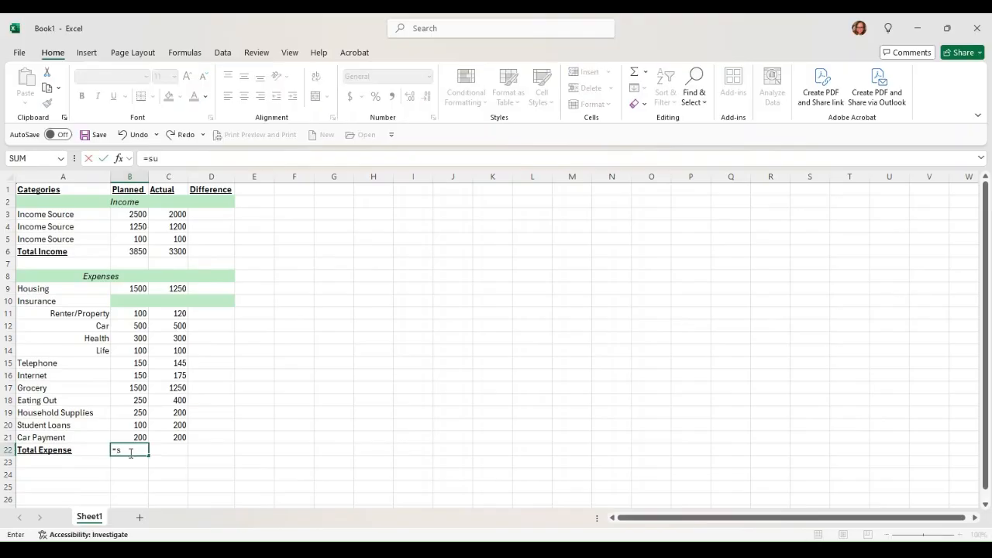
{"action": "type", "text": "m("}
{"action": "left_click", "coordinate": [135, 437]}
{"action": "left_click_drag", "start_coordinate": [135, 436], "coordinate": [130, 316]}
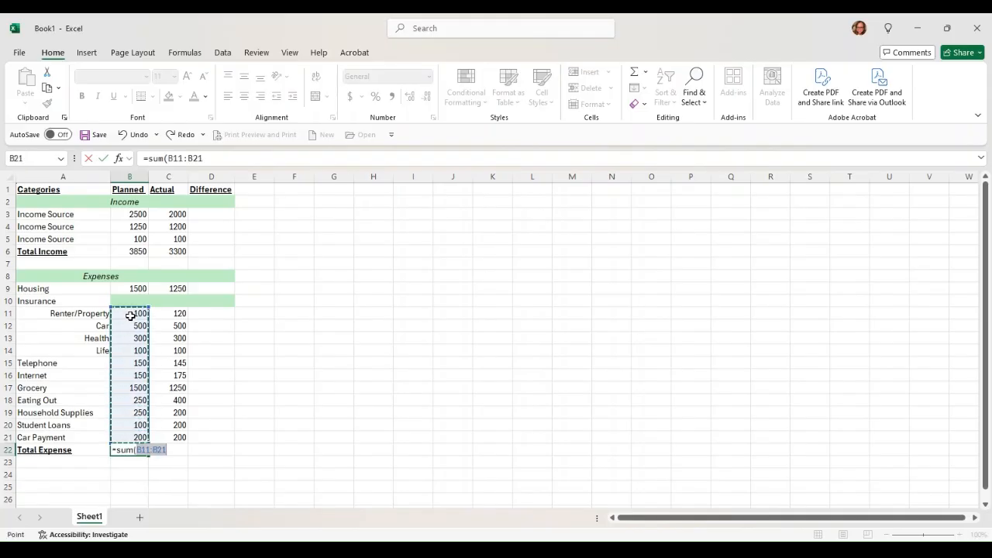
{"action": "type", "text": ")"}
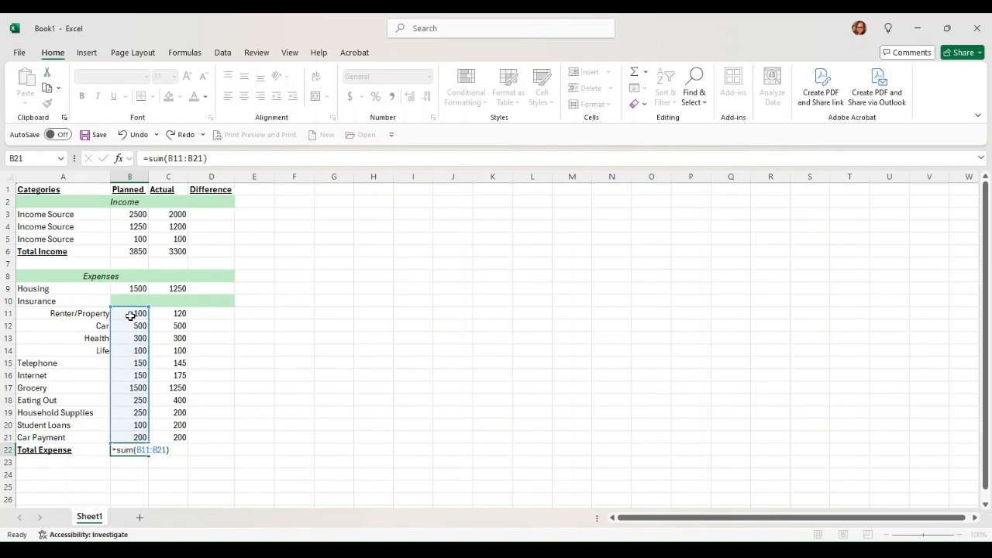
{"action": "key", "text": "Return"}
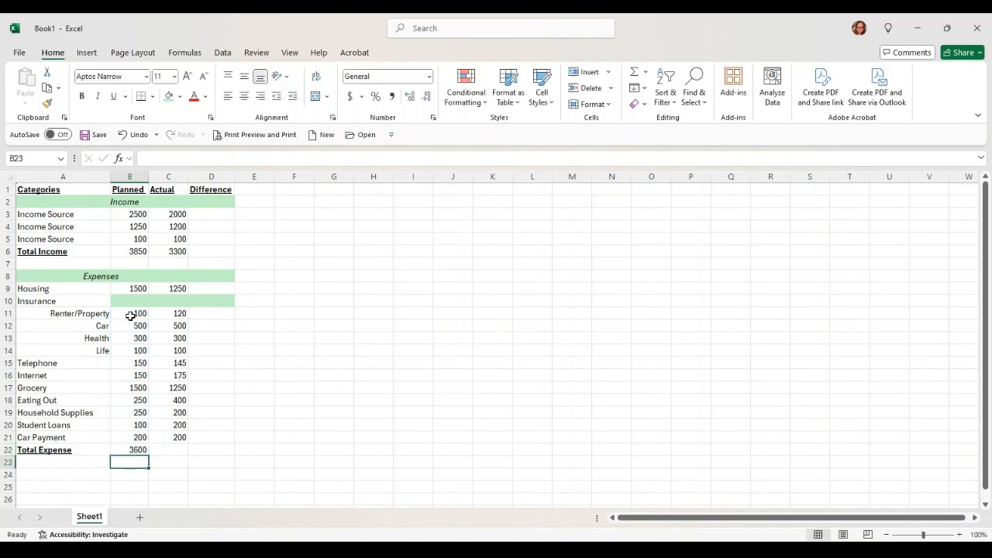
- Fill the Total Expense formula from B22 into C22, then select A24
{"action": "left_click", "coordinate": [140, 451]}
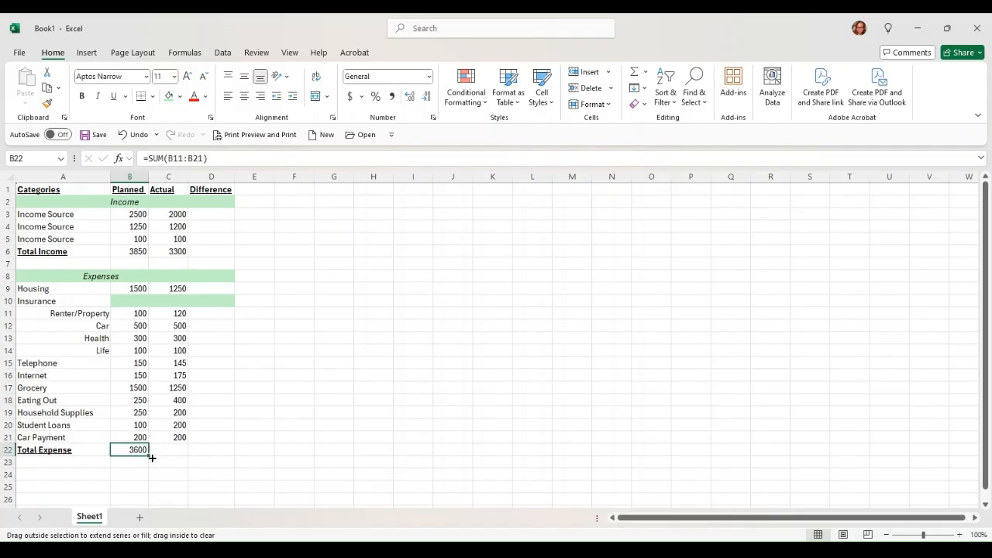
{"action": "left_click_drag", "start_coordinate": [150, 458], "coordinate": [178, 457]}
{"action": "left_click", "coordinate": [273, 396]}
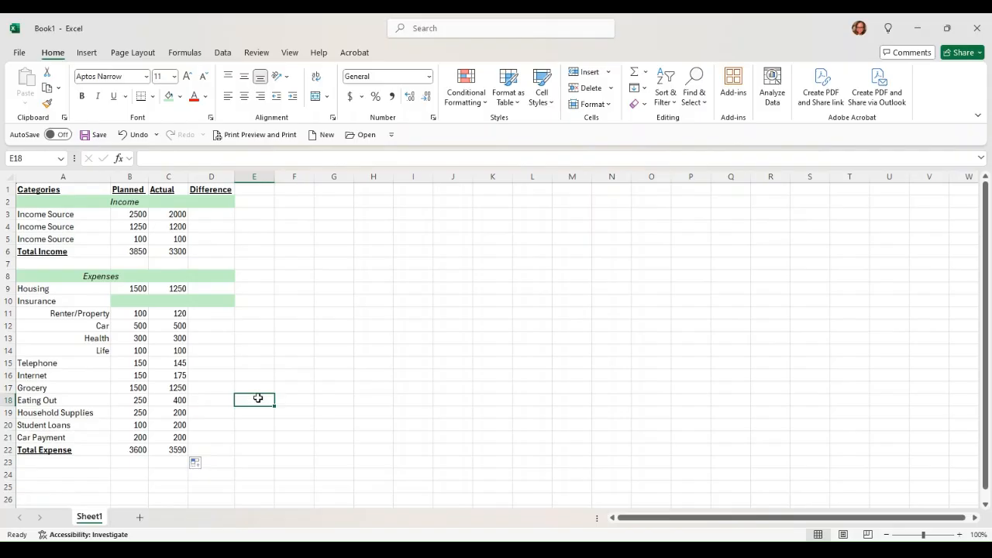
{"action": "left_click", "coordinate": [77, 462]}
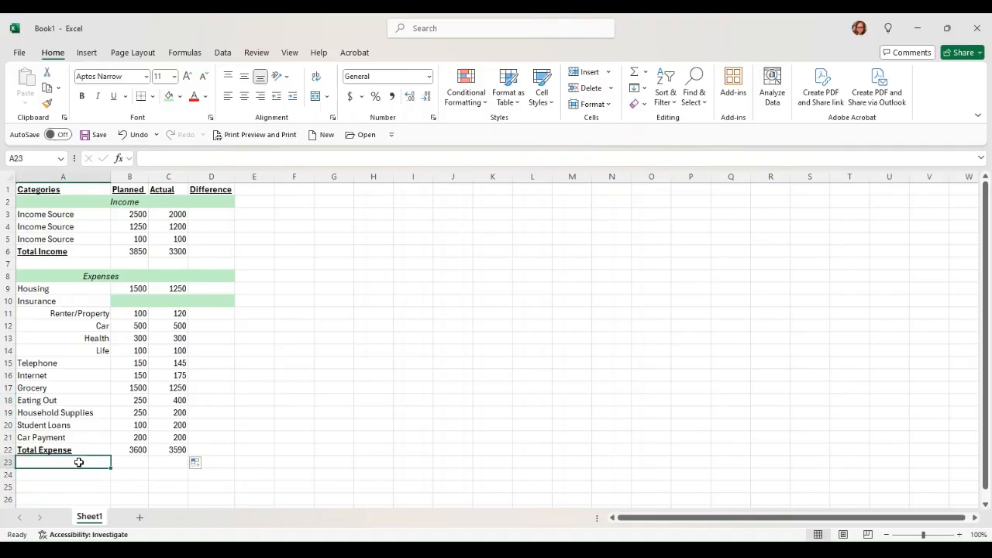
{"action": "left_click", "coordinate": [86, 474]}
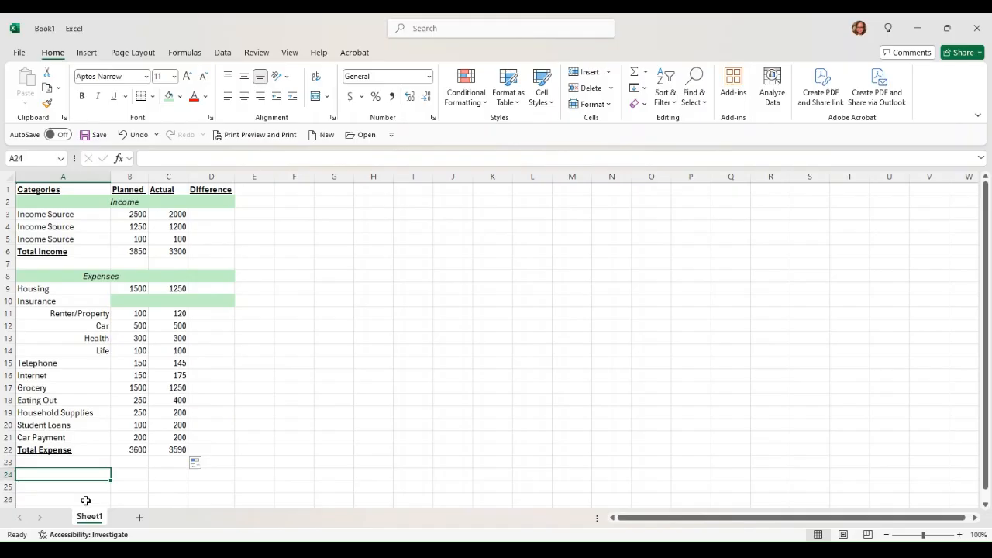
- Enter a bold, underlined 'Difference' label in A24
{"action": "key", "text": "ctrl+b"}
{"action": "key", "text": "ctrl+u"}
{"action": "type", "text": "Differe"}
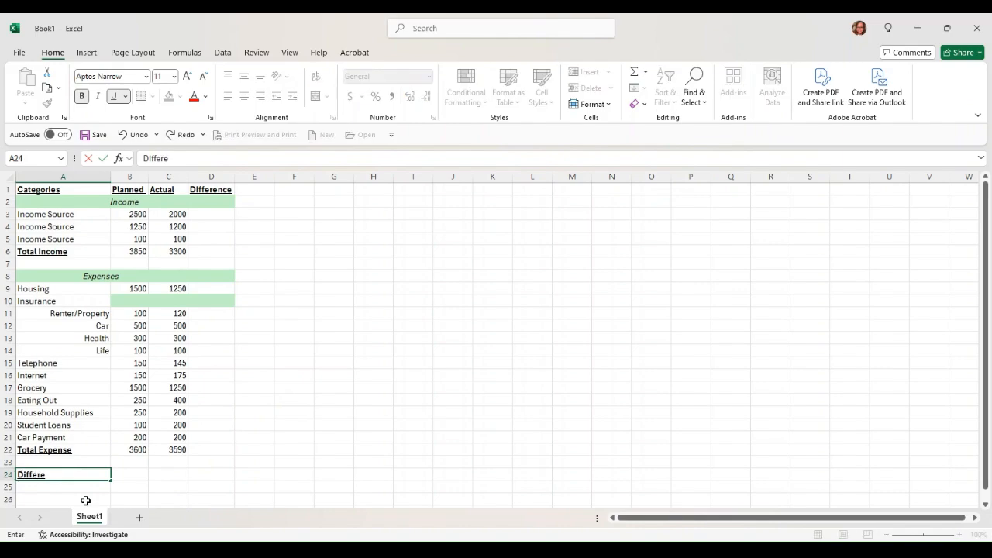
{"action": "type", "text": "nce"}
{"action": "key", "text": "Tab"}
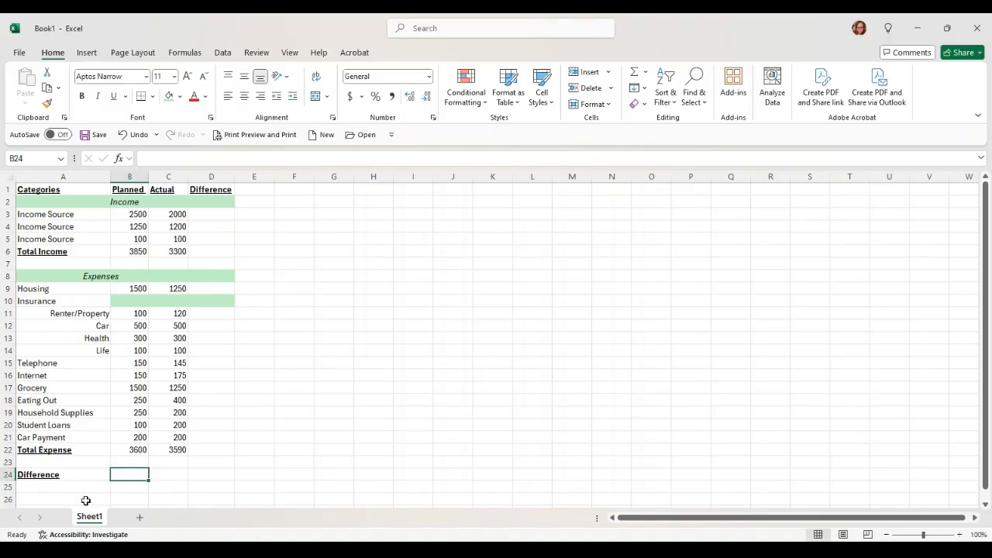
- Enter =B6-B22 in B24 and fill it across to C24, giving 250 and -290
{"action": "type", "text": "="}
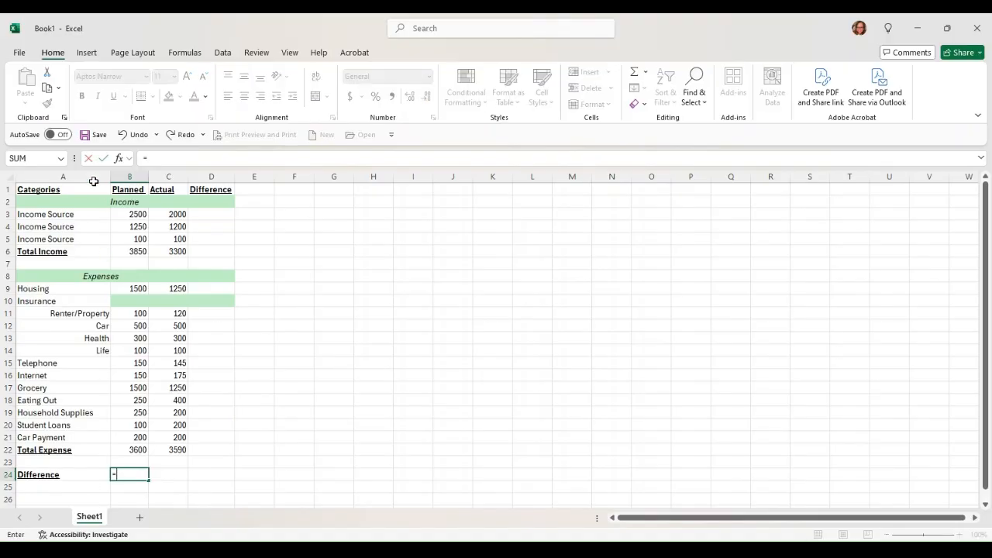
{"action": "left_click", "coordinate": [138, 249]}
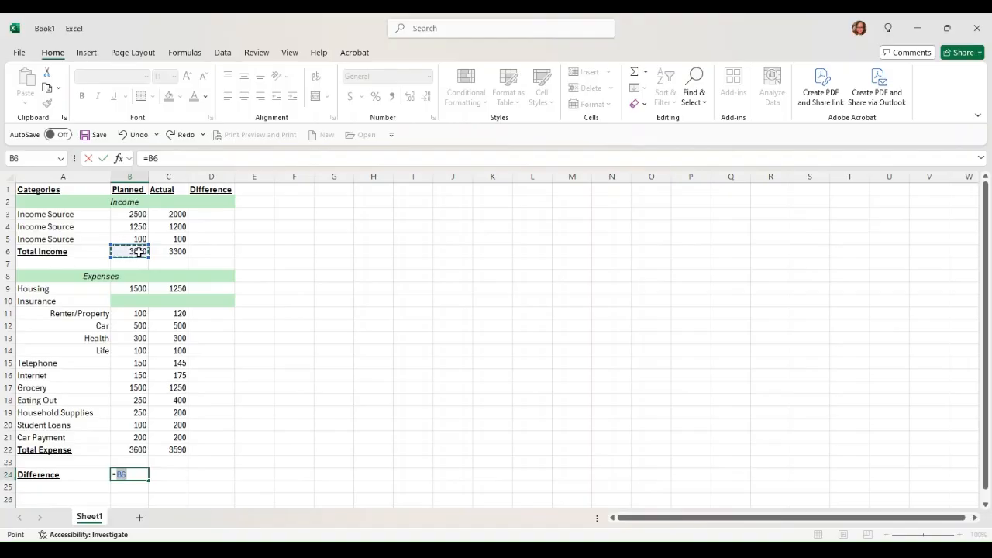
{"action": "type", "text": "-"}
{"action": "left_click", "coordinate": [143, 452]}
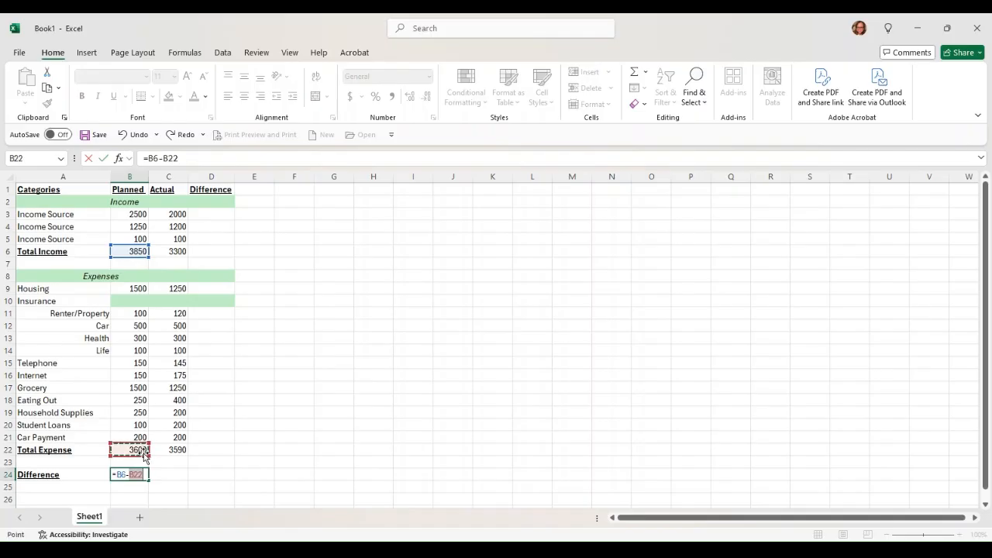
{"action": "key", "text": "Return"}
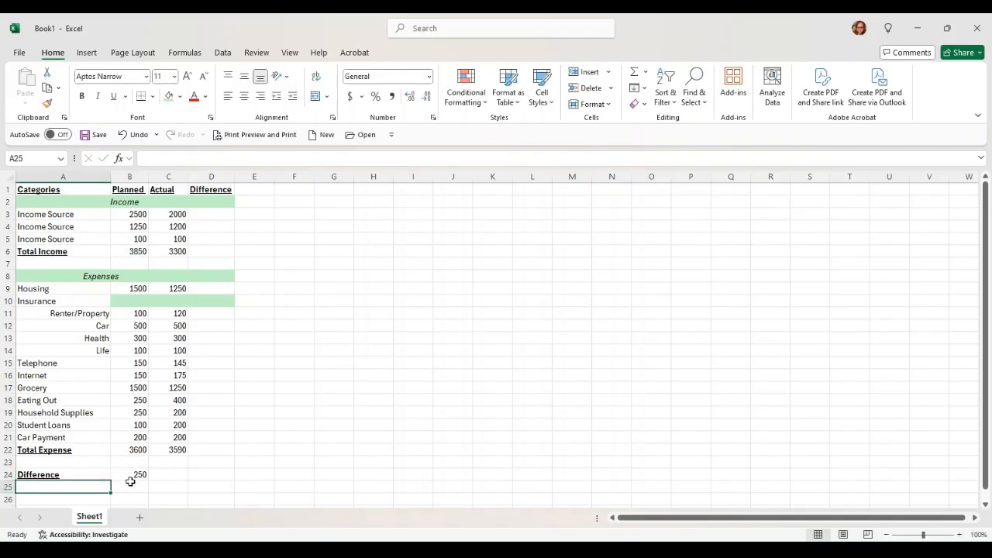
{"action": "left_click", "coordinate": [136, 476]}
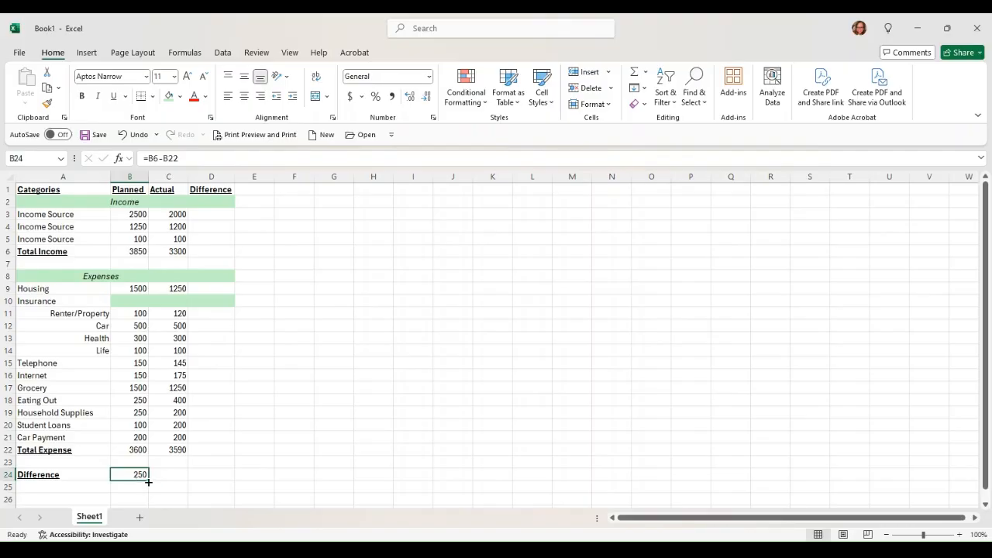
{"action": "left_click_drag", "start_coordinate": [148, 481], "coordinate": [179, 484]}
{"action": "left_click", "coordinate": [226, 438]}
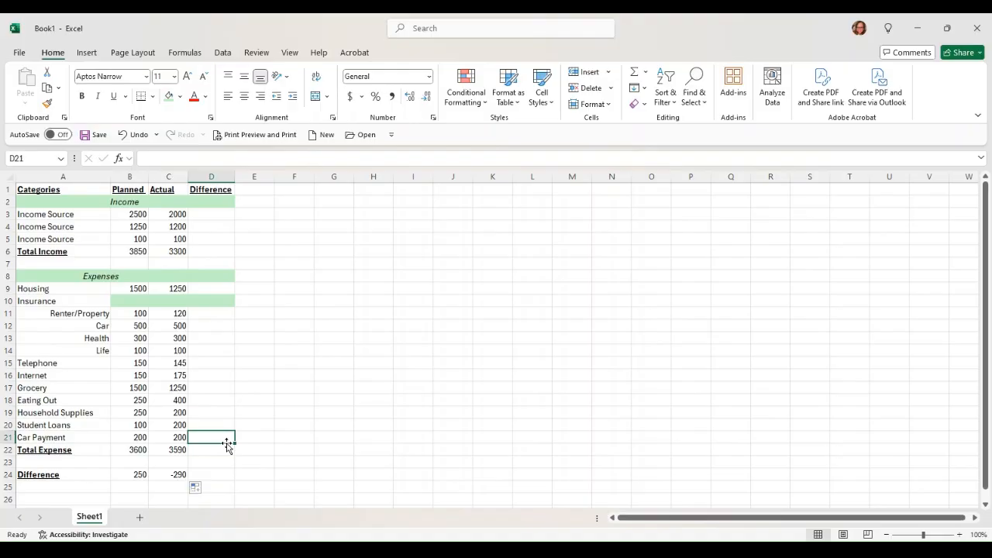
- Enter =C3-B3 in D3 and fill it down through D6
{"action": "left_click", "coordinate": [212, 213]}
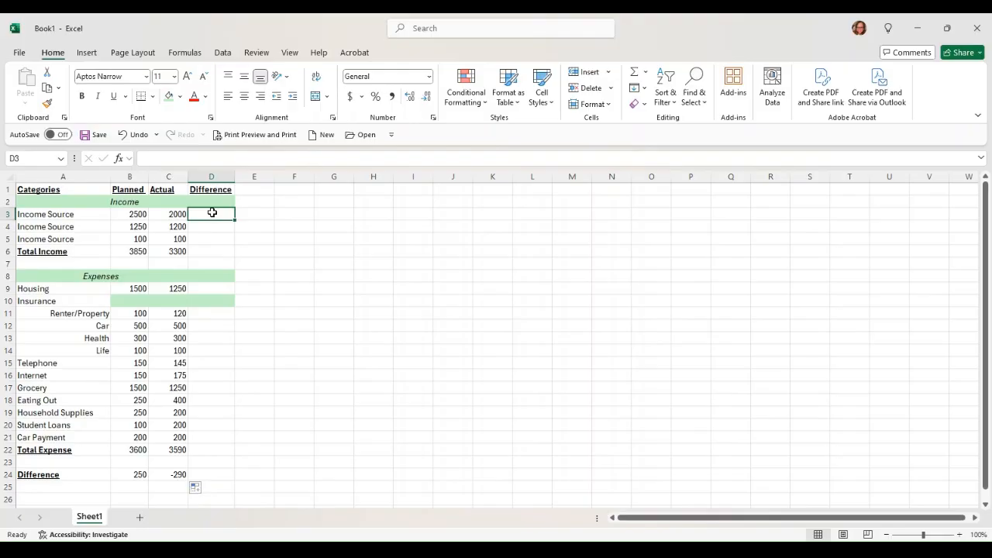
{"action": "type", "text": "="}
{"action": "left_click", "coordinate": [165, 211]}
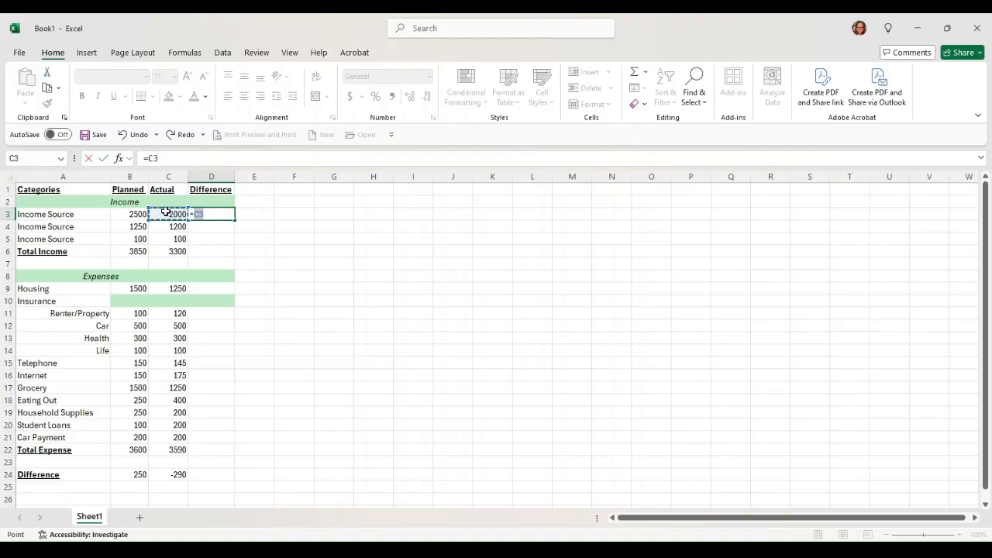
{"action": "type", "text": "-"}
{"action": "left_click", "coordinate": [138, 219]}
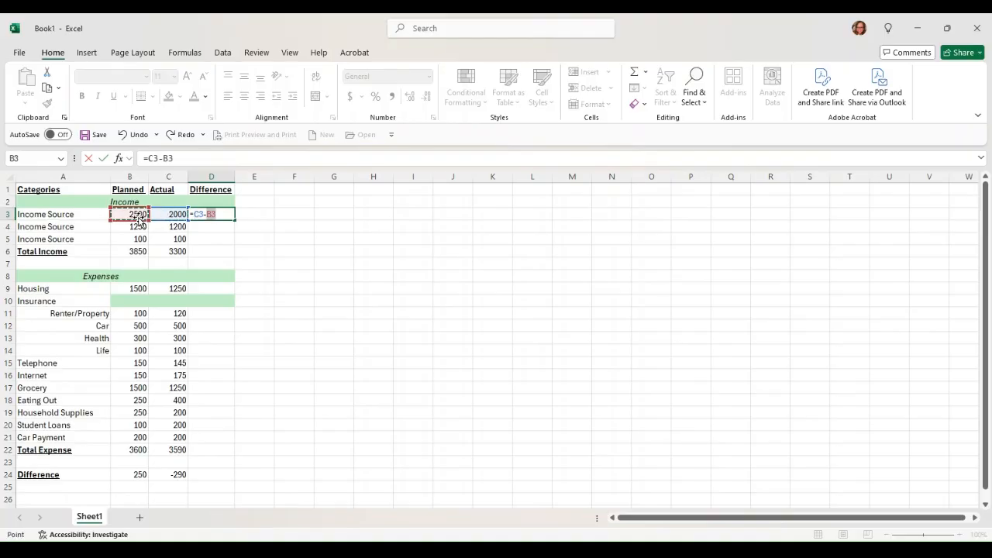
{"action": "key", "text": "Return"}
{"action": "left_click", "coordinate": [221, 211]}
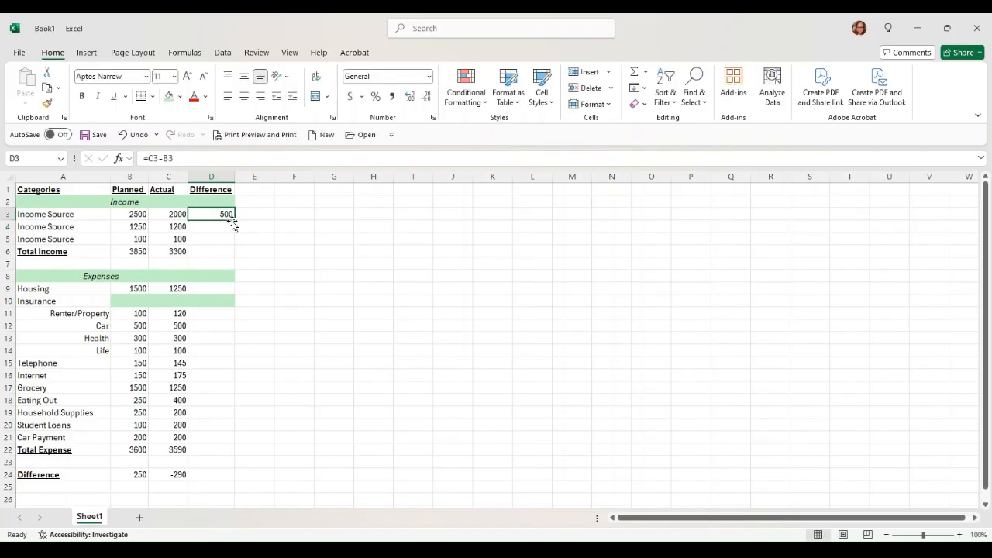
{"action": "left_click_drag", "start_coordinate": [234, 220], "coordinate": [227, 484]}
{"action": "left_click_drag", "start_coordinate": [235, 220], "coordinate": [233, 256]}
- Enter =C9-B9 in D9, unmerge the Insurance band, and fill the formula down the expense rows
{"action": "left_click", "coordinate": [220, 288]}
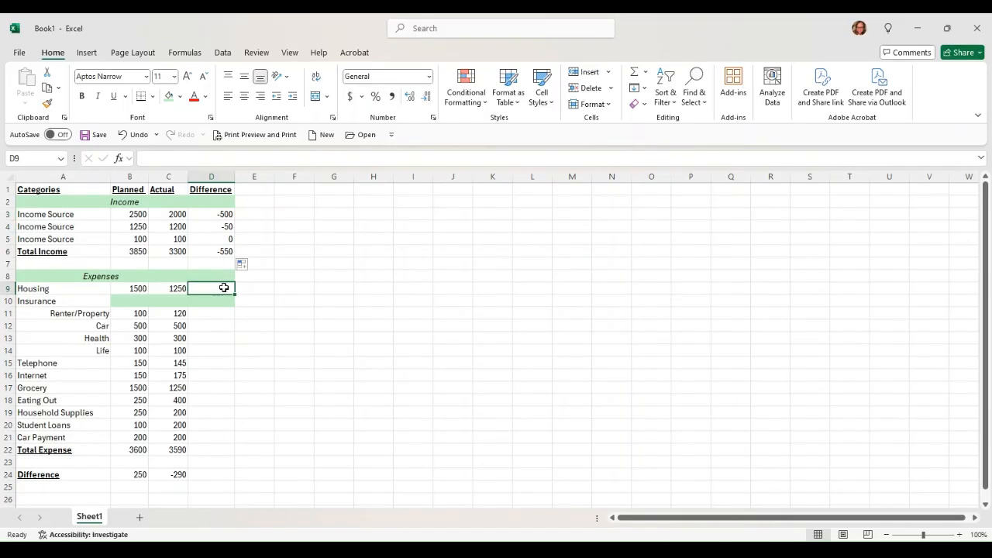
{"action": "type", "text": "="}
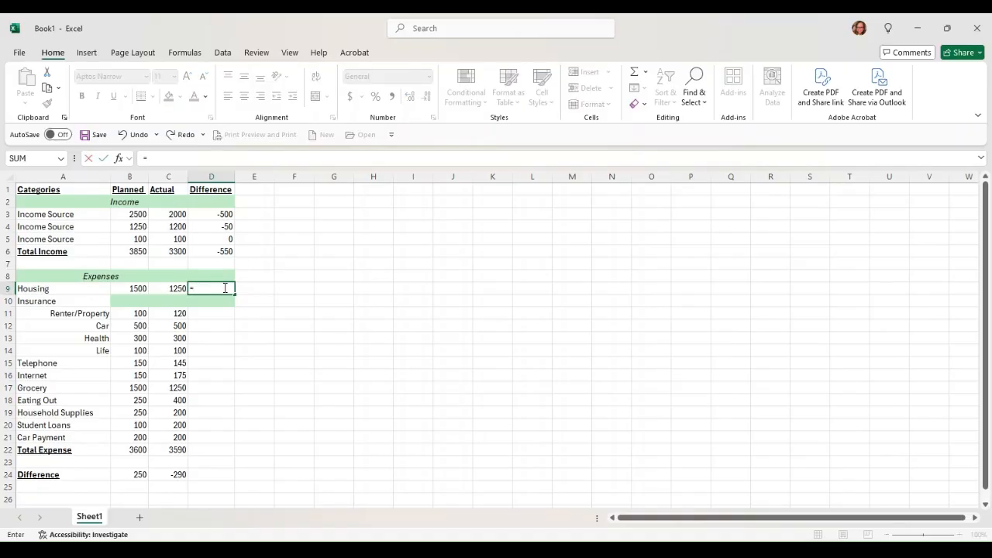
{"action": "key", "text": "Left"}
{"action": "type", "text": "-"}
{"action": "key", "text": "Left"}
{"action": "key", "text": "Left"}
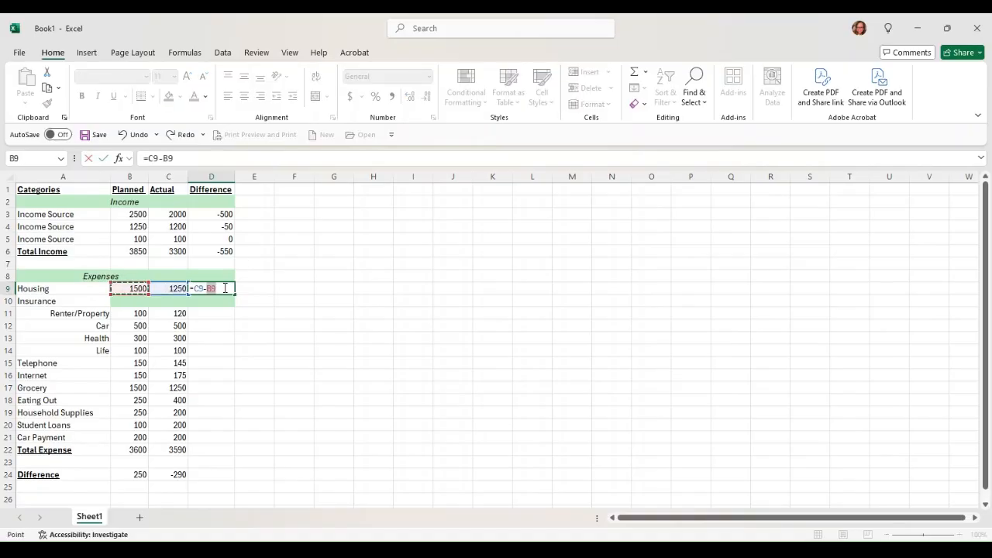
{"action": "key", "text": "Return"}
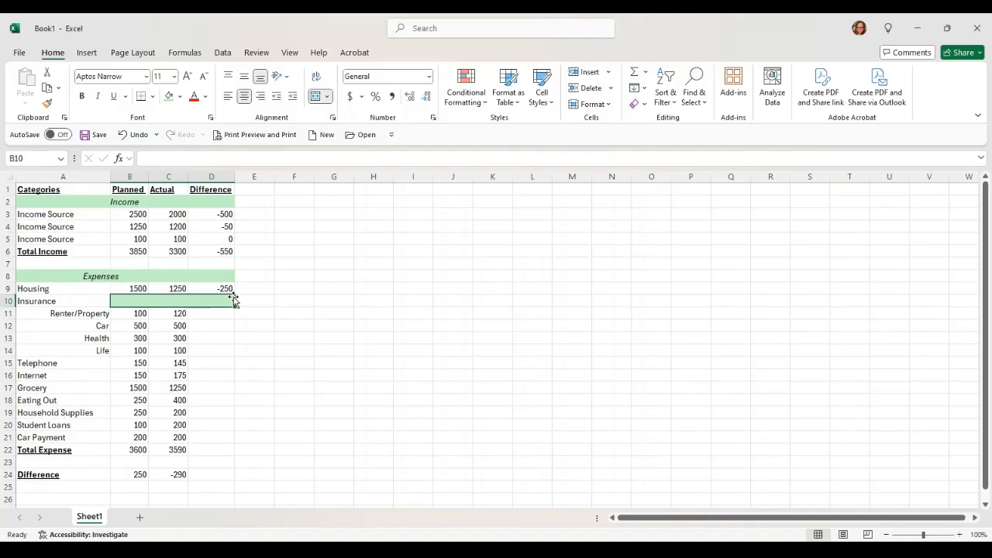
{"action": "left_click", "coordinate": [316, 96]}
{"action": "left_click", "coordinate": [221, 288]}
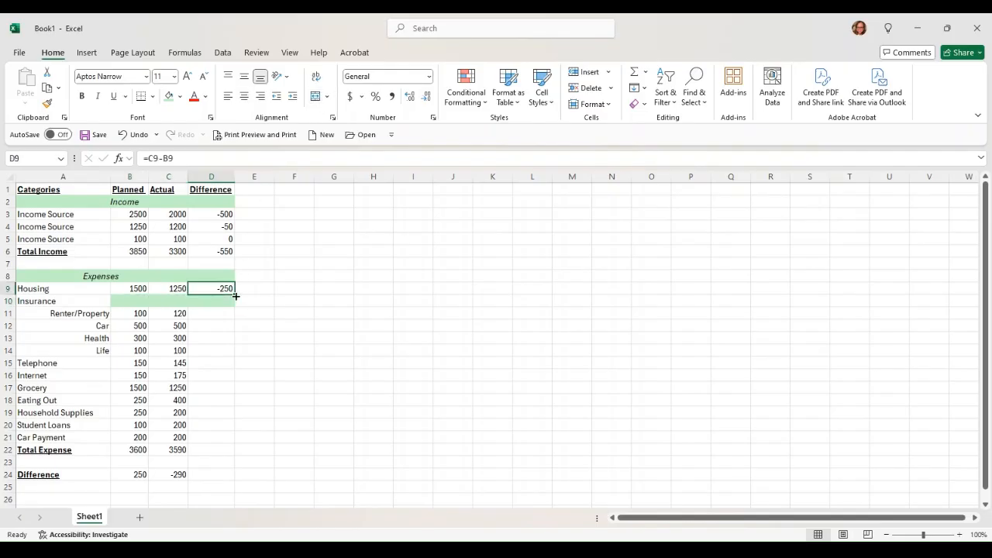
{"action": "left_click_drag", "start_coordinate": [233, 294], "coordinate": [215, 480]}
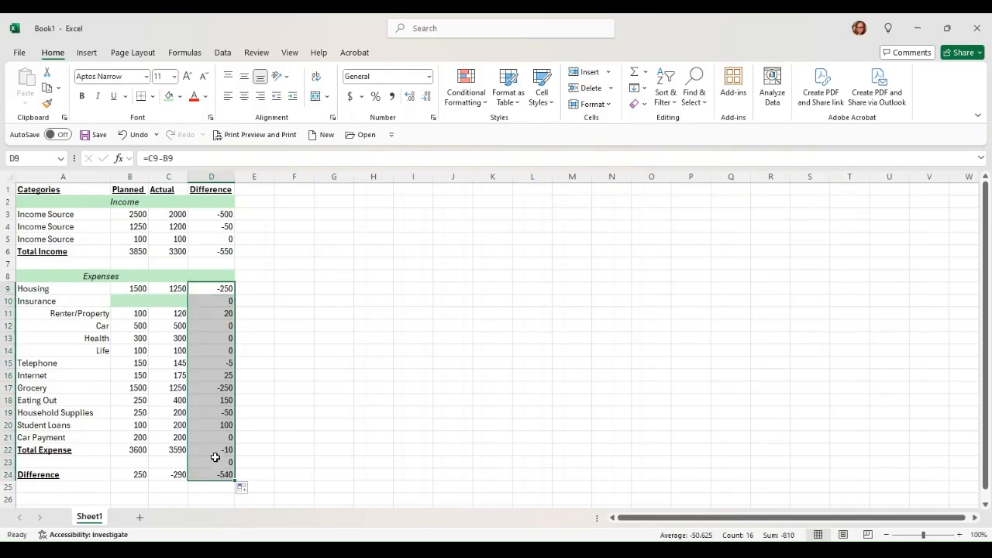
- Clear D23 and D10, then re-merge the Insurance band across B10:D10
{"action": "left_click", "coordinate": [218, 460]}
{"action": "key", "text": "Delete"}
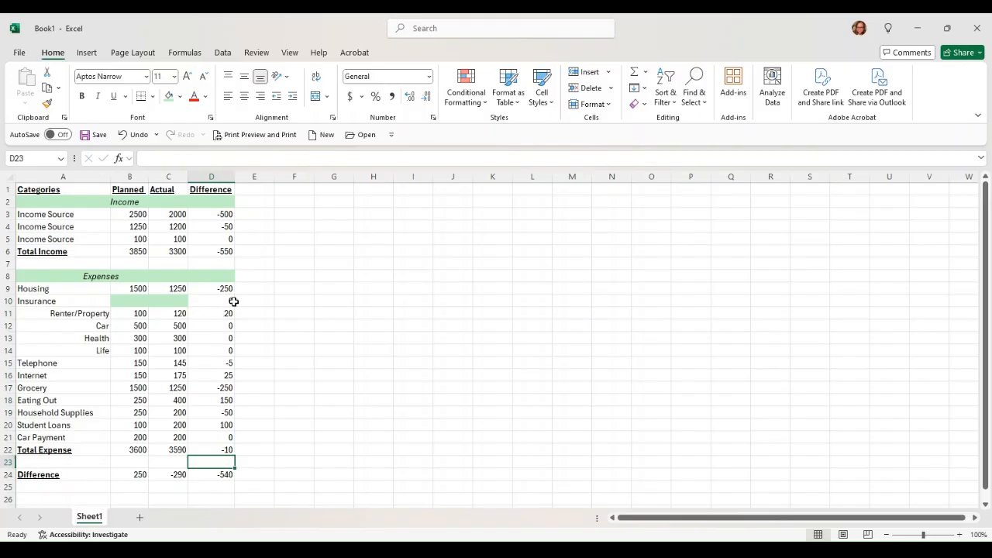
{"action": "left_click", "coordinate": [231, 301]}
{"action": "key", "text": "Delete"}
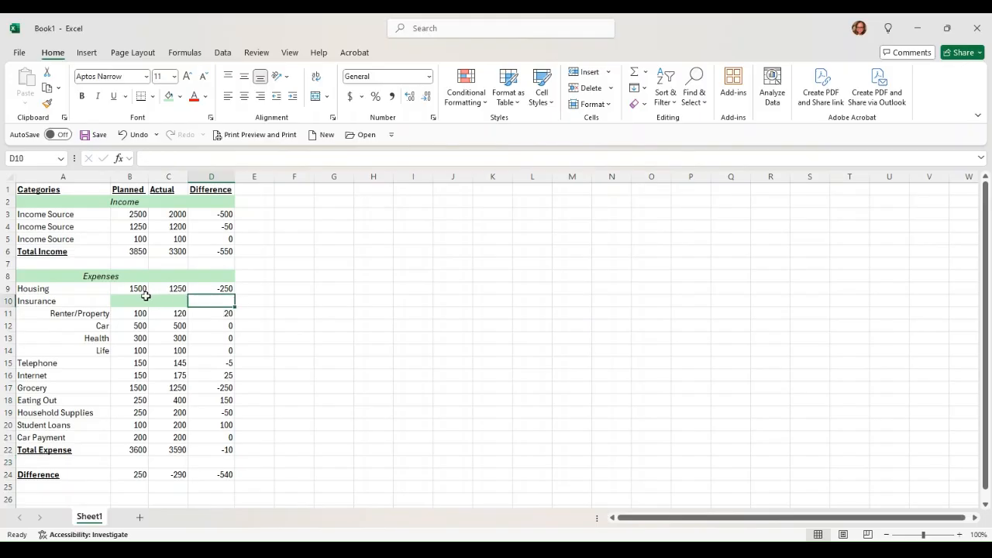
{"action": "left_click_drag", "start_coordinate": [147, 300], "coordinate": [209, 300]}
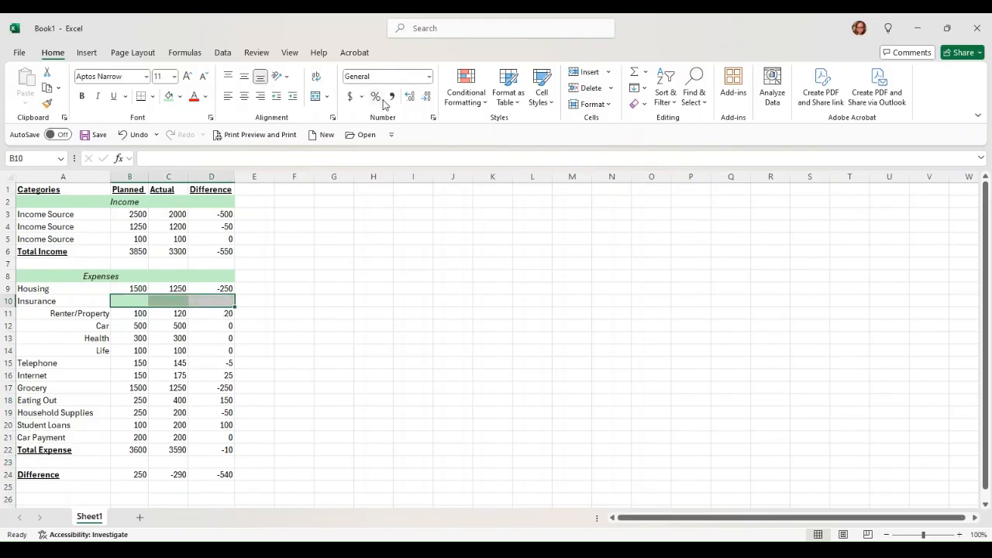
{"action": "left_click", "coordinate": [315, 96]}
- Review the Difference formulas in D24, D22, D6 and B24
{"action": "left_click", "coordinate": [325, 277]}
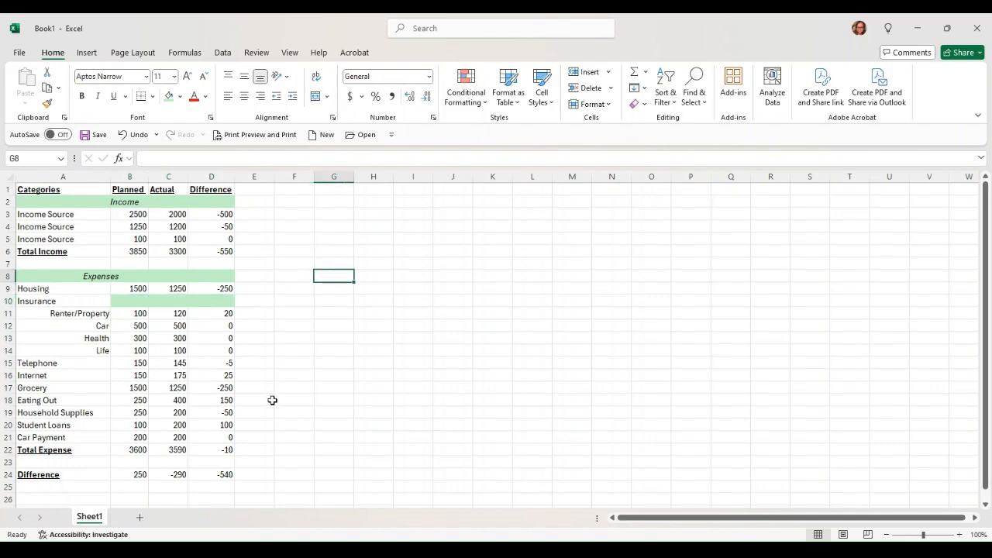
{"action": "left_click", "coordinate": [209, 486]}
{"action": "left_click", "coordinate": [218, 475]}
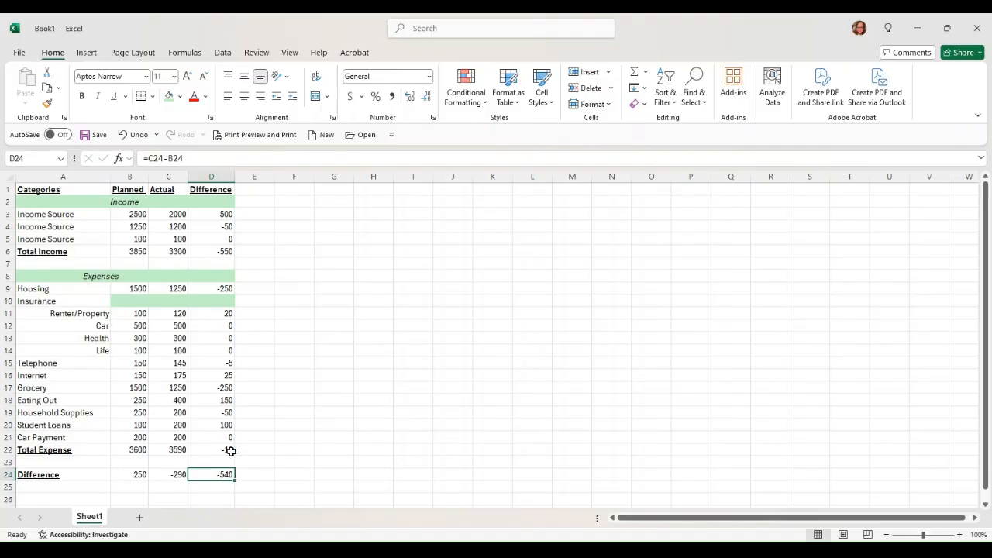
{"action": "key", "text": "Up"}
{"action": "key", "text": "Up"}
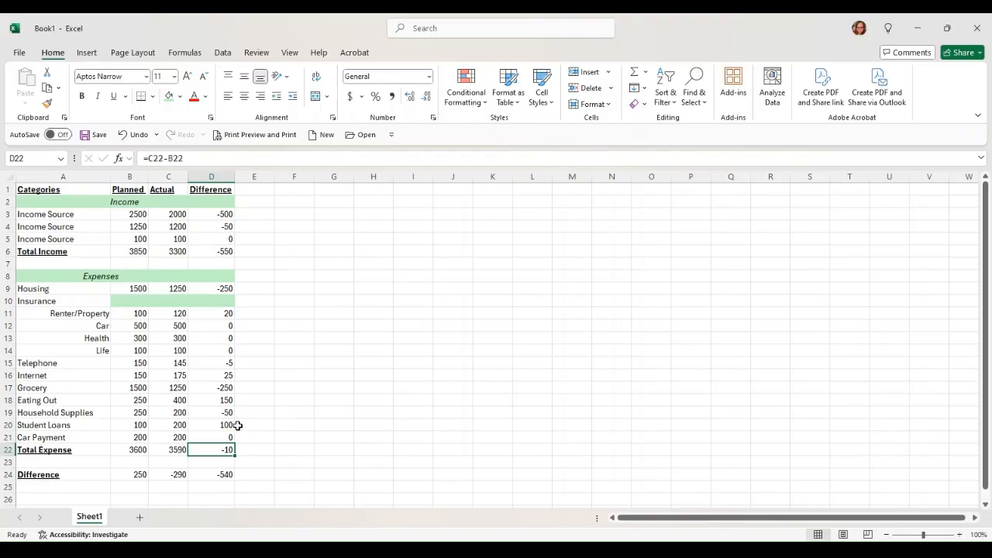
{"action": "left_click", "coordinate": [212, 251]}
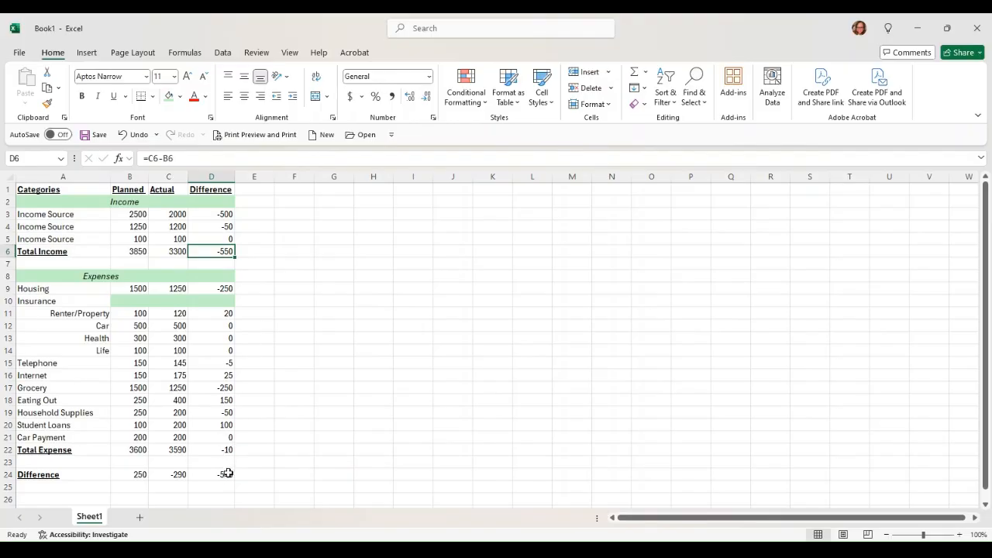
{"action": "left_click_drag", "start_coordinate": [224, 473], "coordinate": [64, 474]}
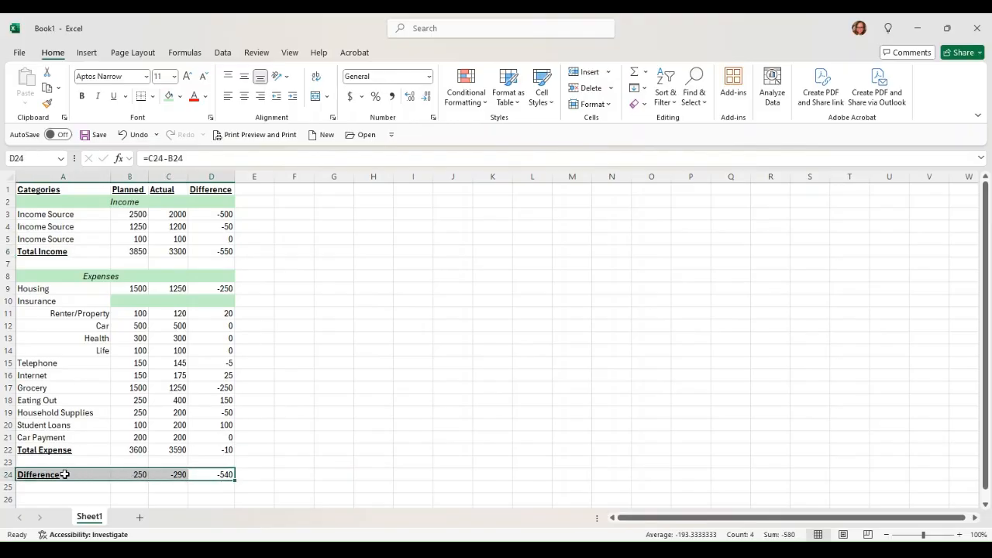
{"action": "left_click", "coordinate": [141, 472]}
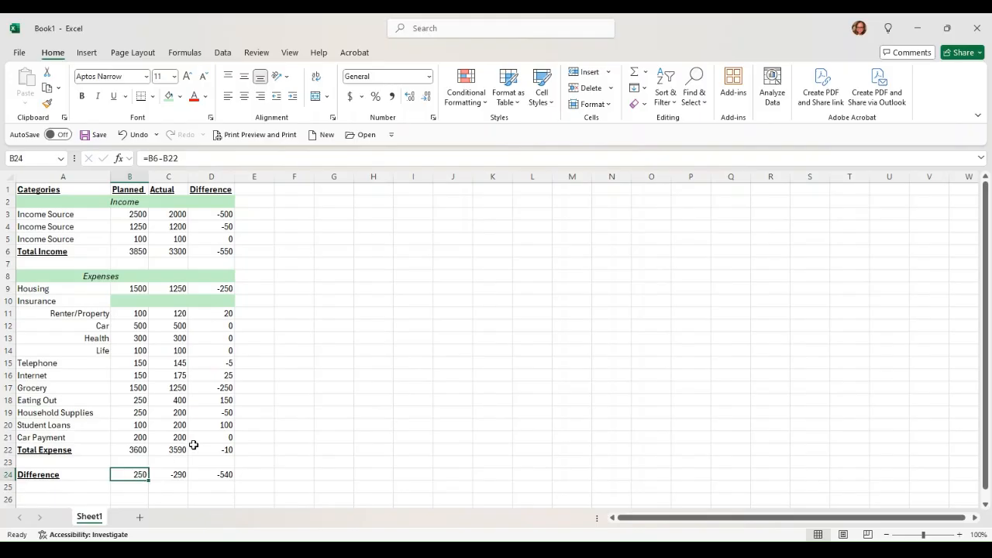
- Fill D22, the -10 Total Expense difference, with yellow
{"action": "left_click", "coordinate": [230, 448]}
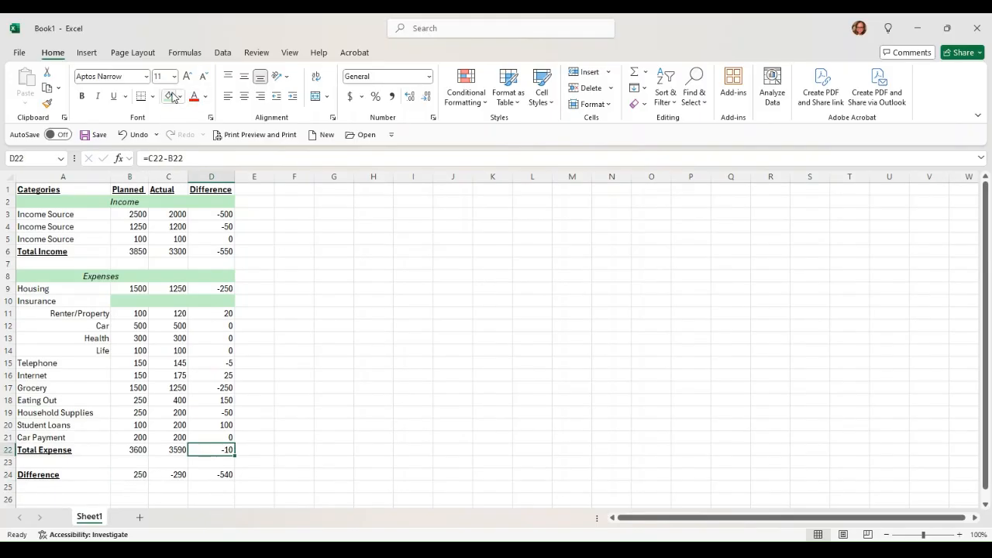
{"action": "left_click", "coordinate": [197, 242]}
{"action": "left_click", "coordinate": [284, 337]}
{"action": "left_click", "coordinate": [226, 456]}
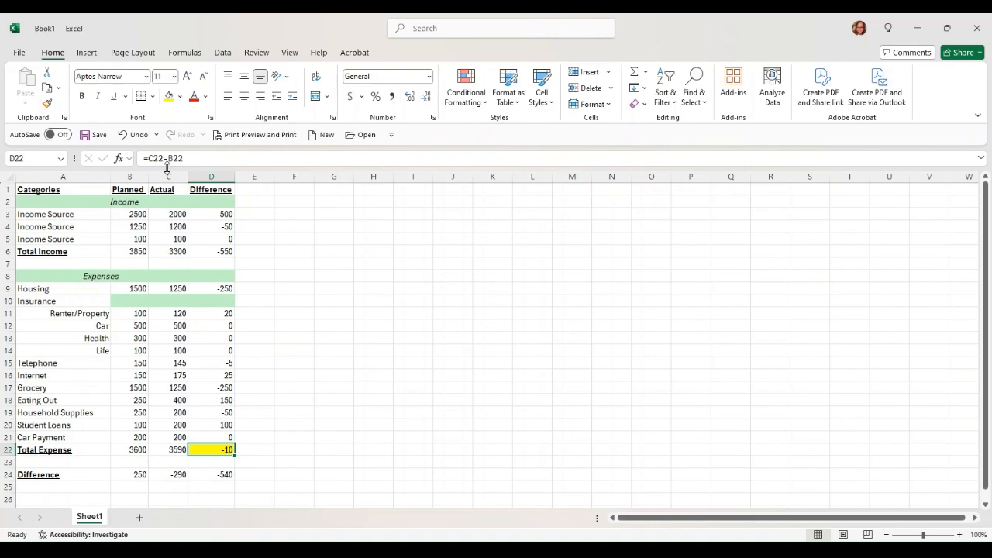
- Apply Accounting ($) number format to columns B through D
{"action": "left_click_drag", "start_coordinate": [131, 179], "coordinate": [217, 176]}
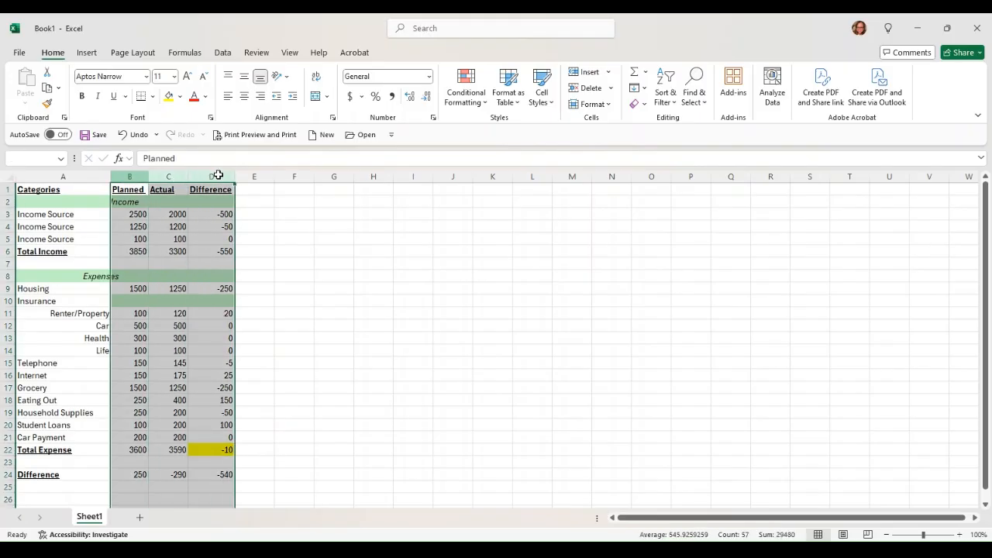
{"action": "left_click", "coordinate": [354, 100]}
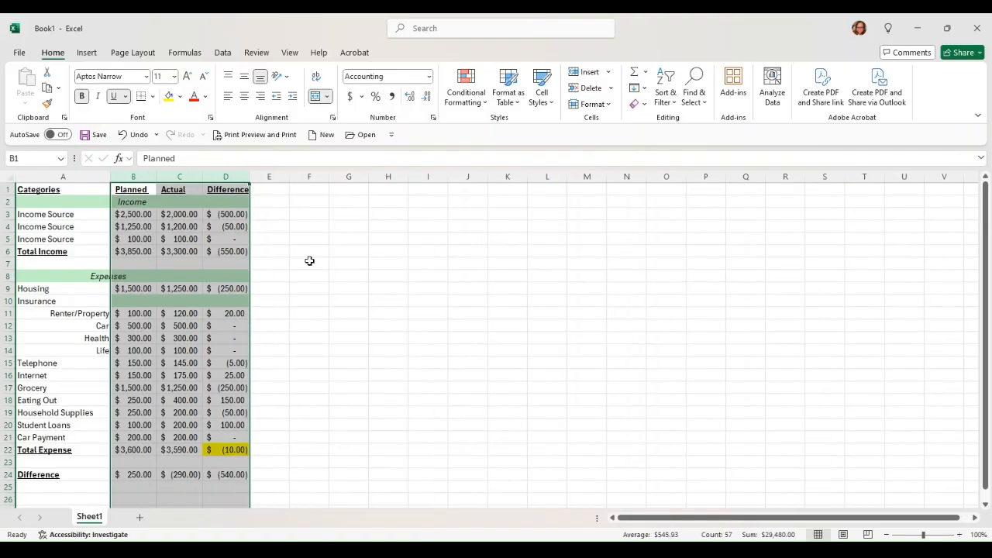
{"action": "left_click", "coordinate": [309, 261]}
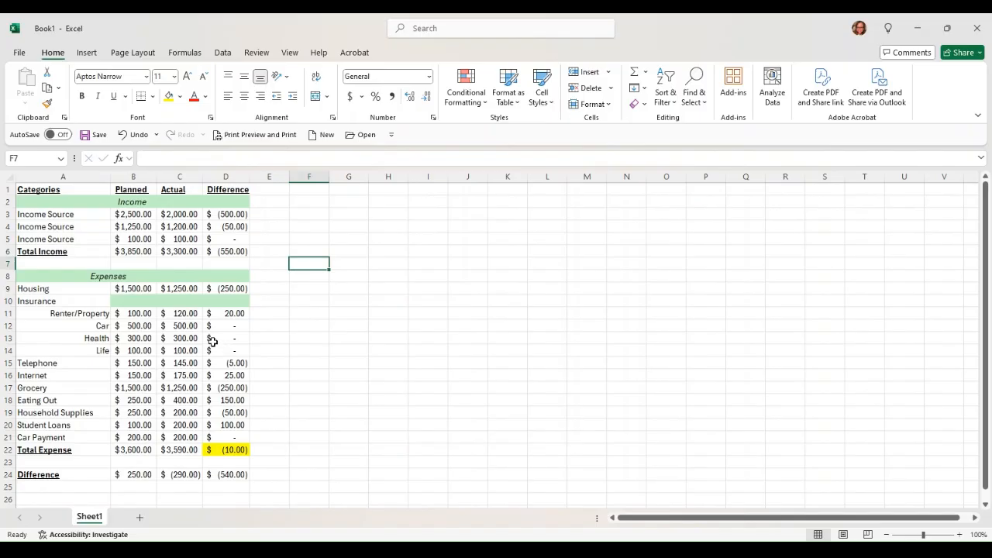
{"action": "left_click", "coordinate": [21, 52]}
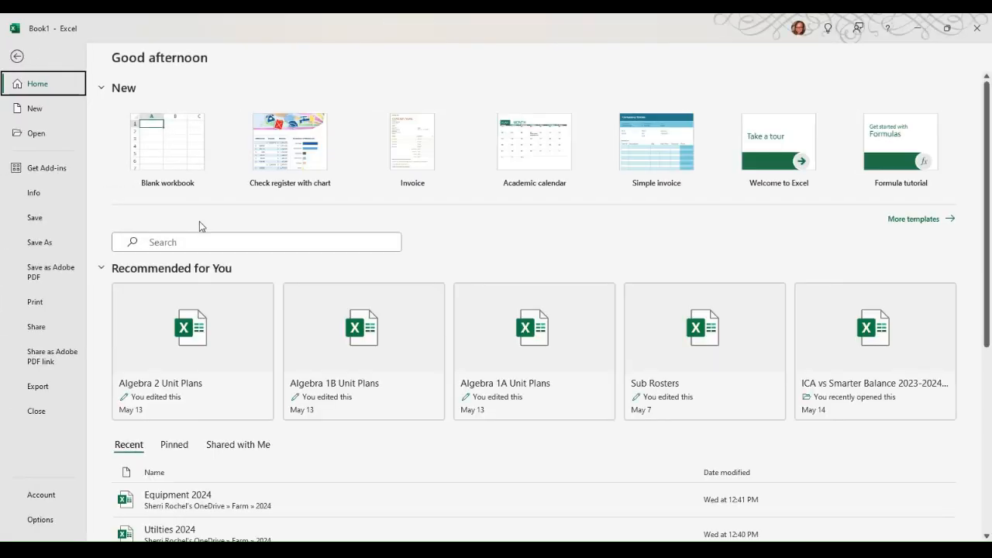
{"action": "scroll", "coordinate": [243, 410], "scroll_direction": "down", "scroll_amount": 1}
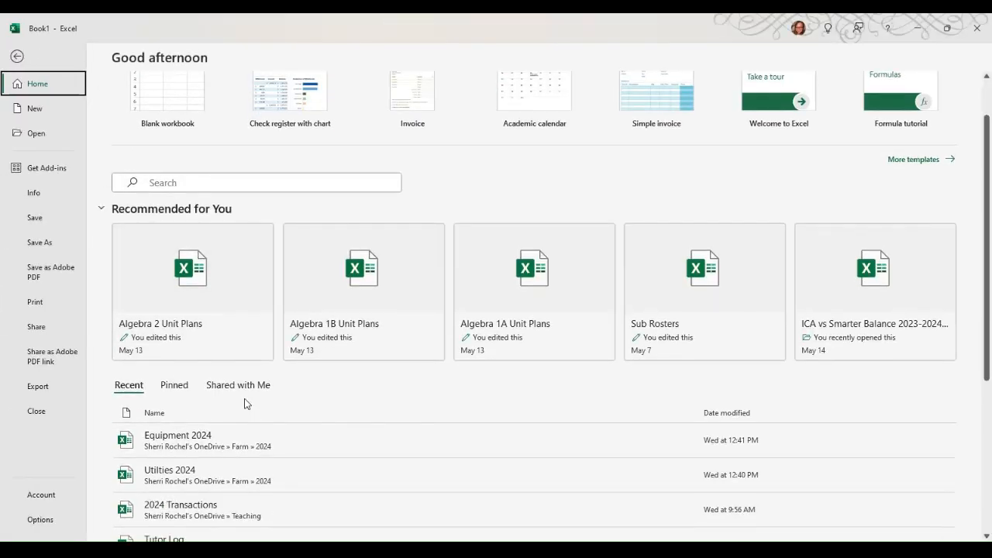
{"action": "left_click", "coordinate": [237, 181]}
{"action": "type", "text": "budg"}
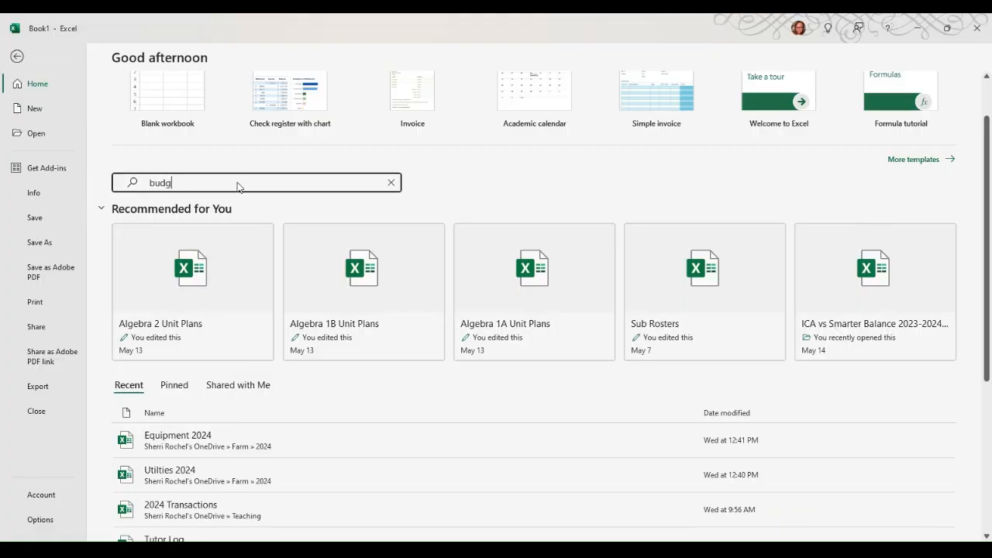
{"action": "left_click", "coordinate": [293, 214]}
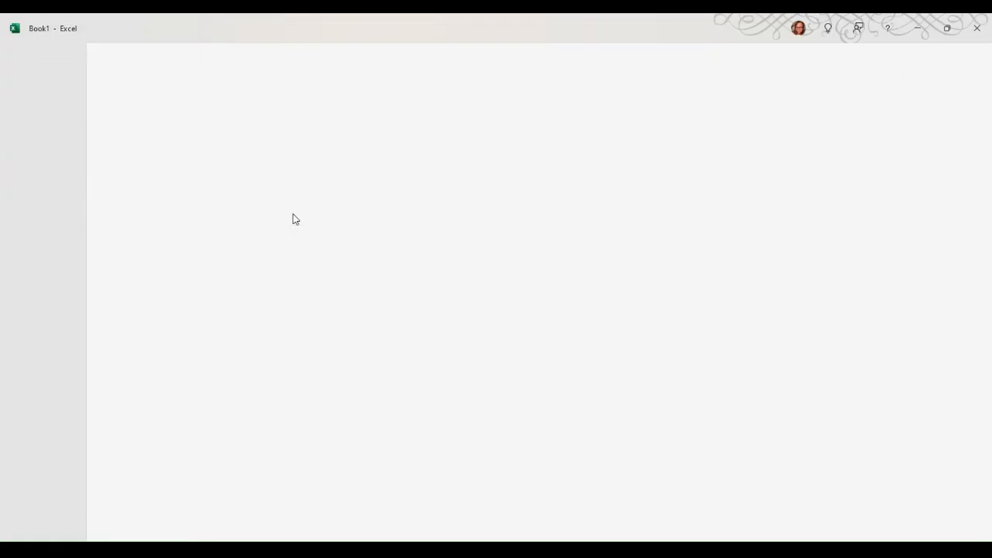